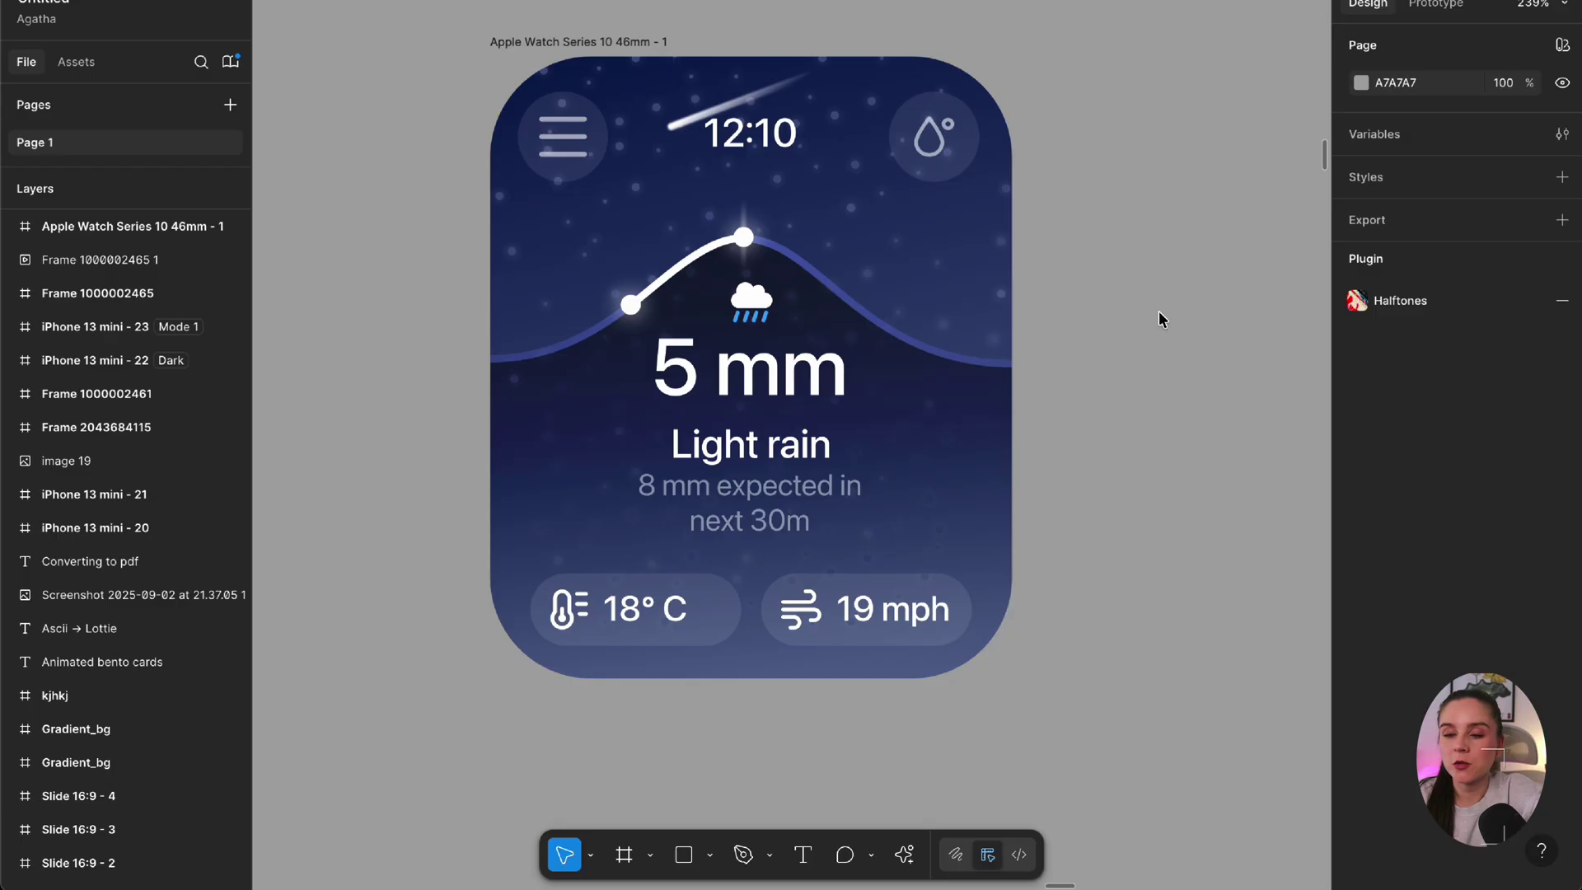
Select the Apple Watch weather frame and launch the Magic Animator plugin
{"action": "left_click", "coordinate": [522, 41]}
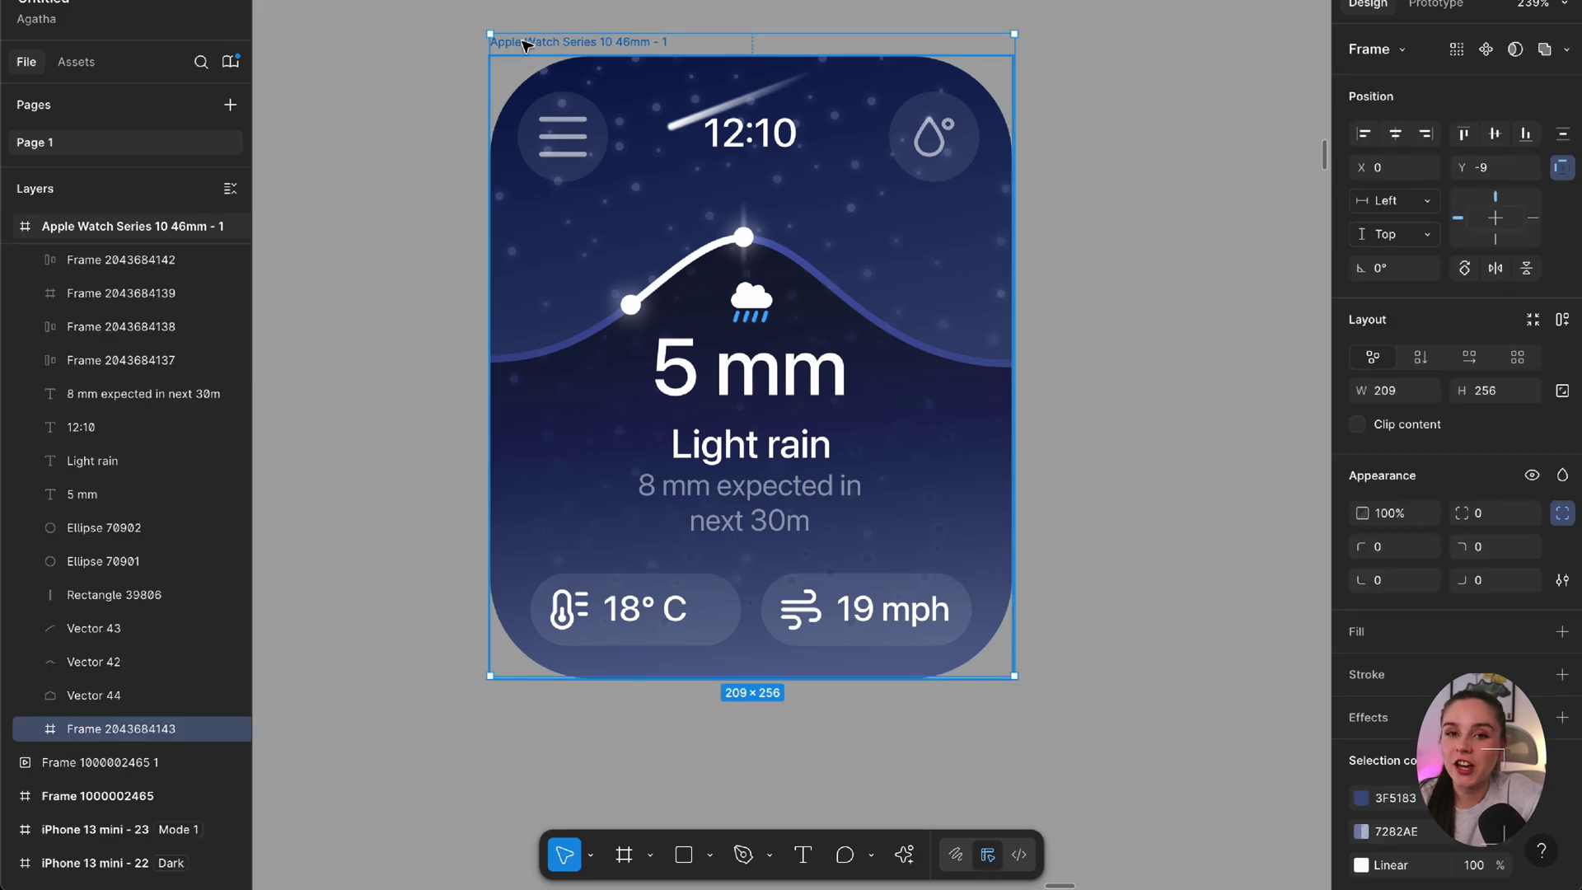
{"action": "left_click", "coordinate": [525, 41]}
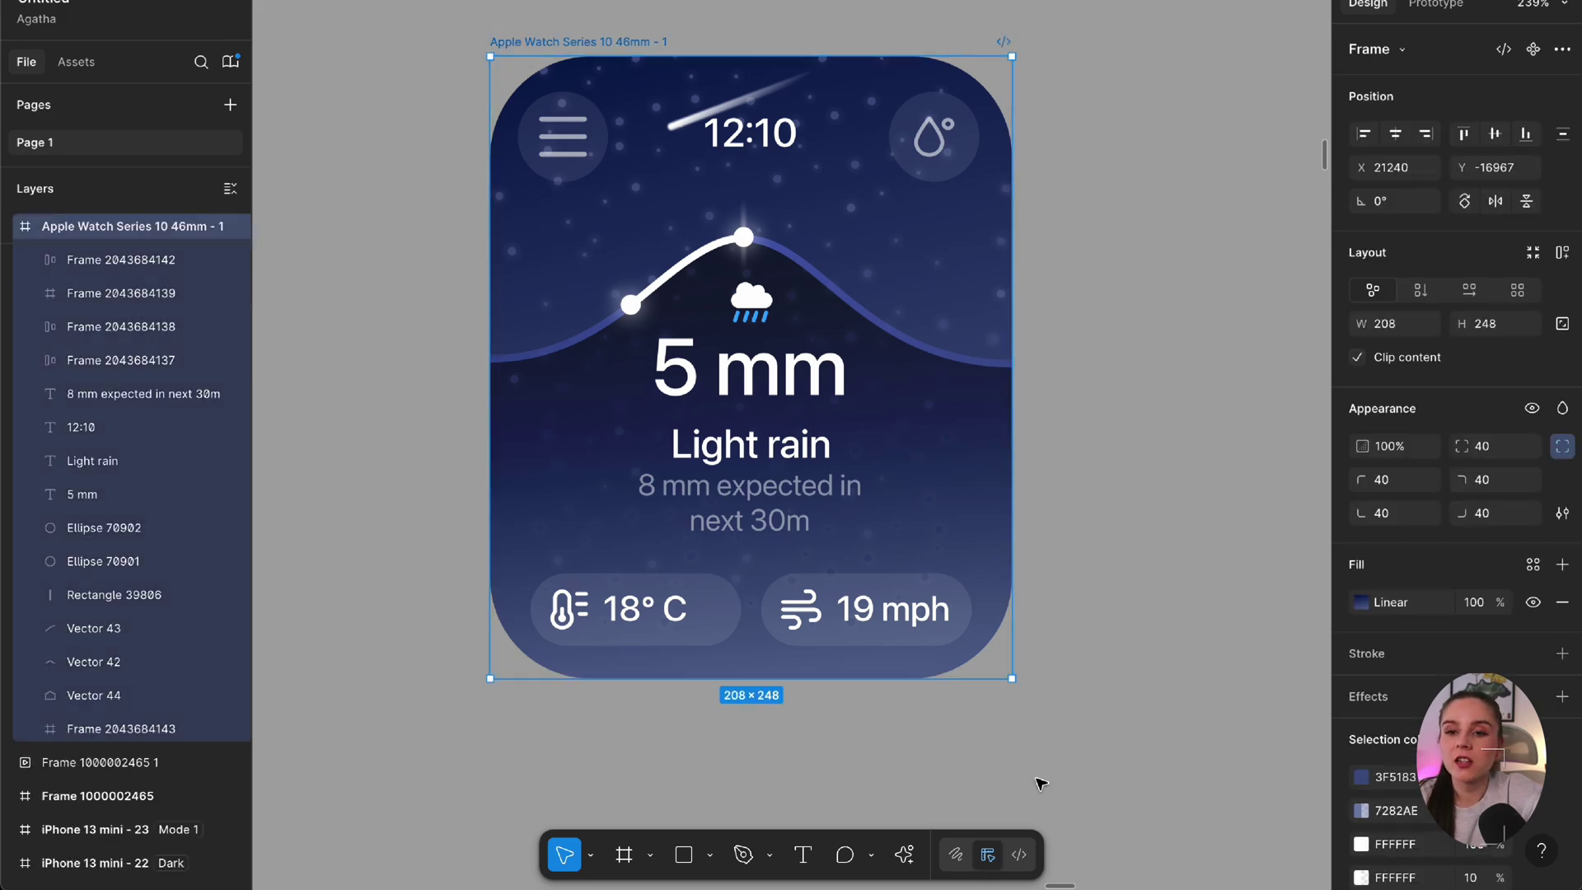
{"action": "left_click", "coordinate": [904, 854]}
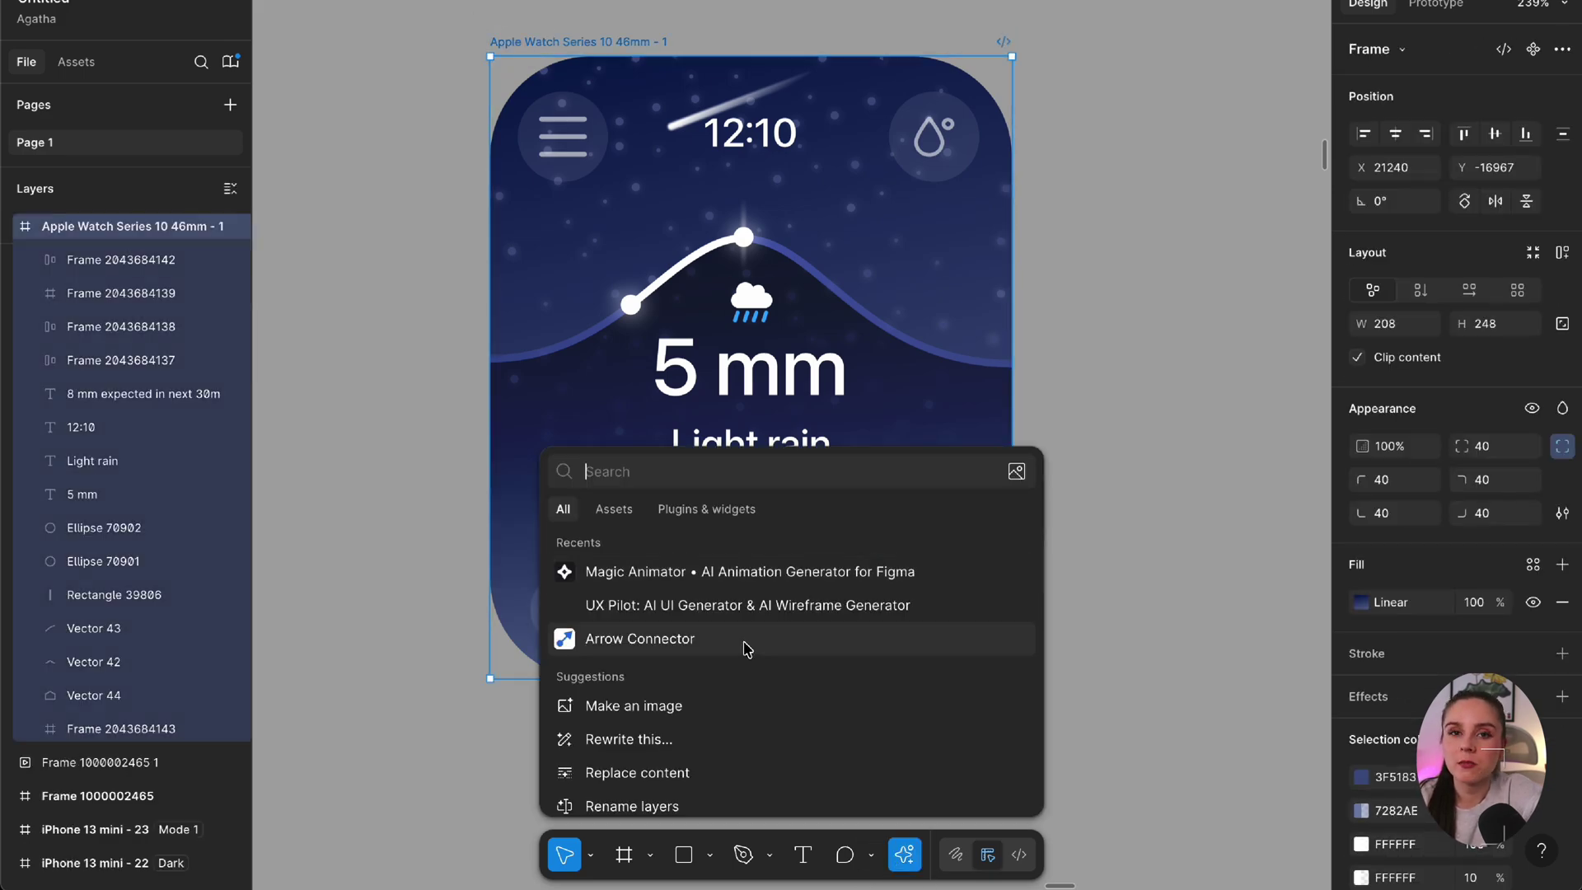
{"action": "left_click", "coordinate": [764, 577]}
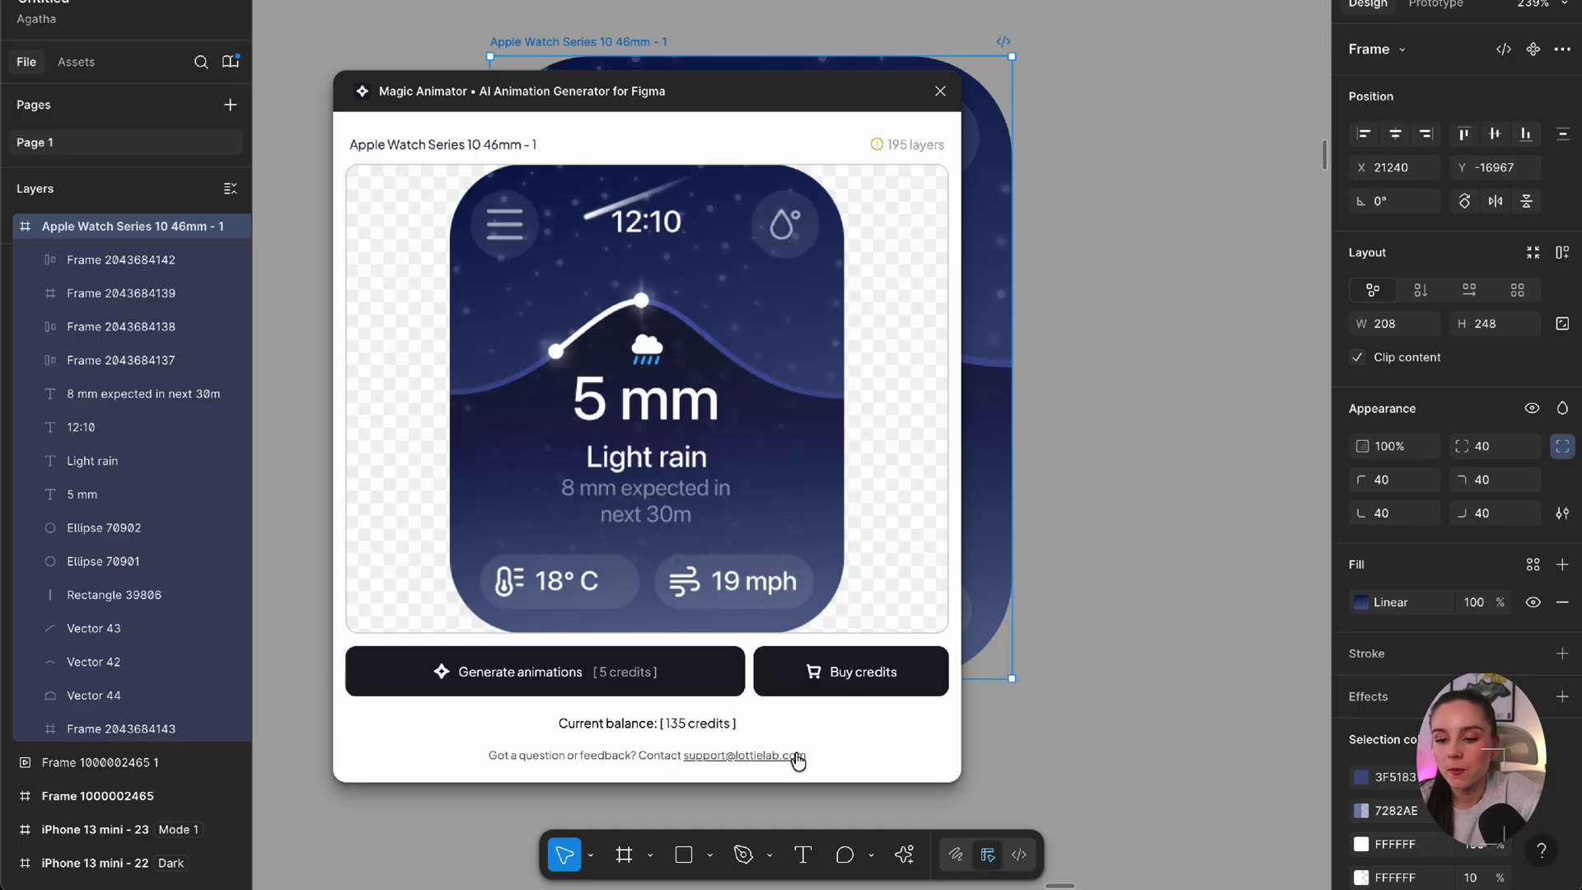
Generate animations, view one, and scrub its preview to 0.43 s
{"action": "left_click", "coordinate": [505, 683]}
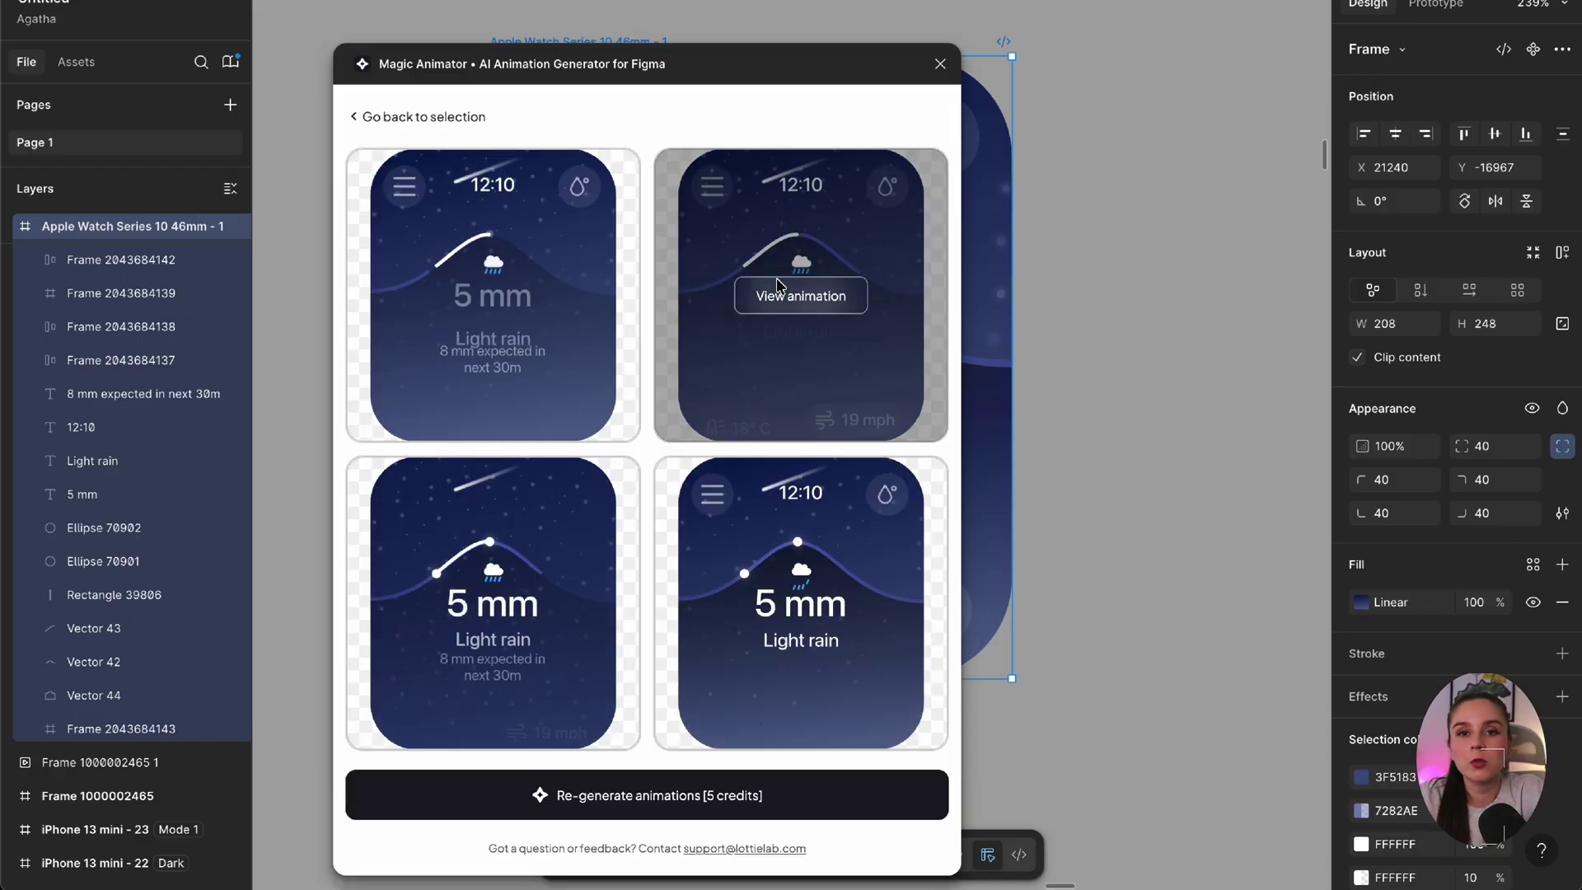
{"action": "left_click", "coordinate": [779, 295]}
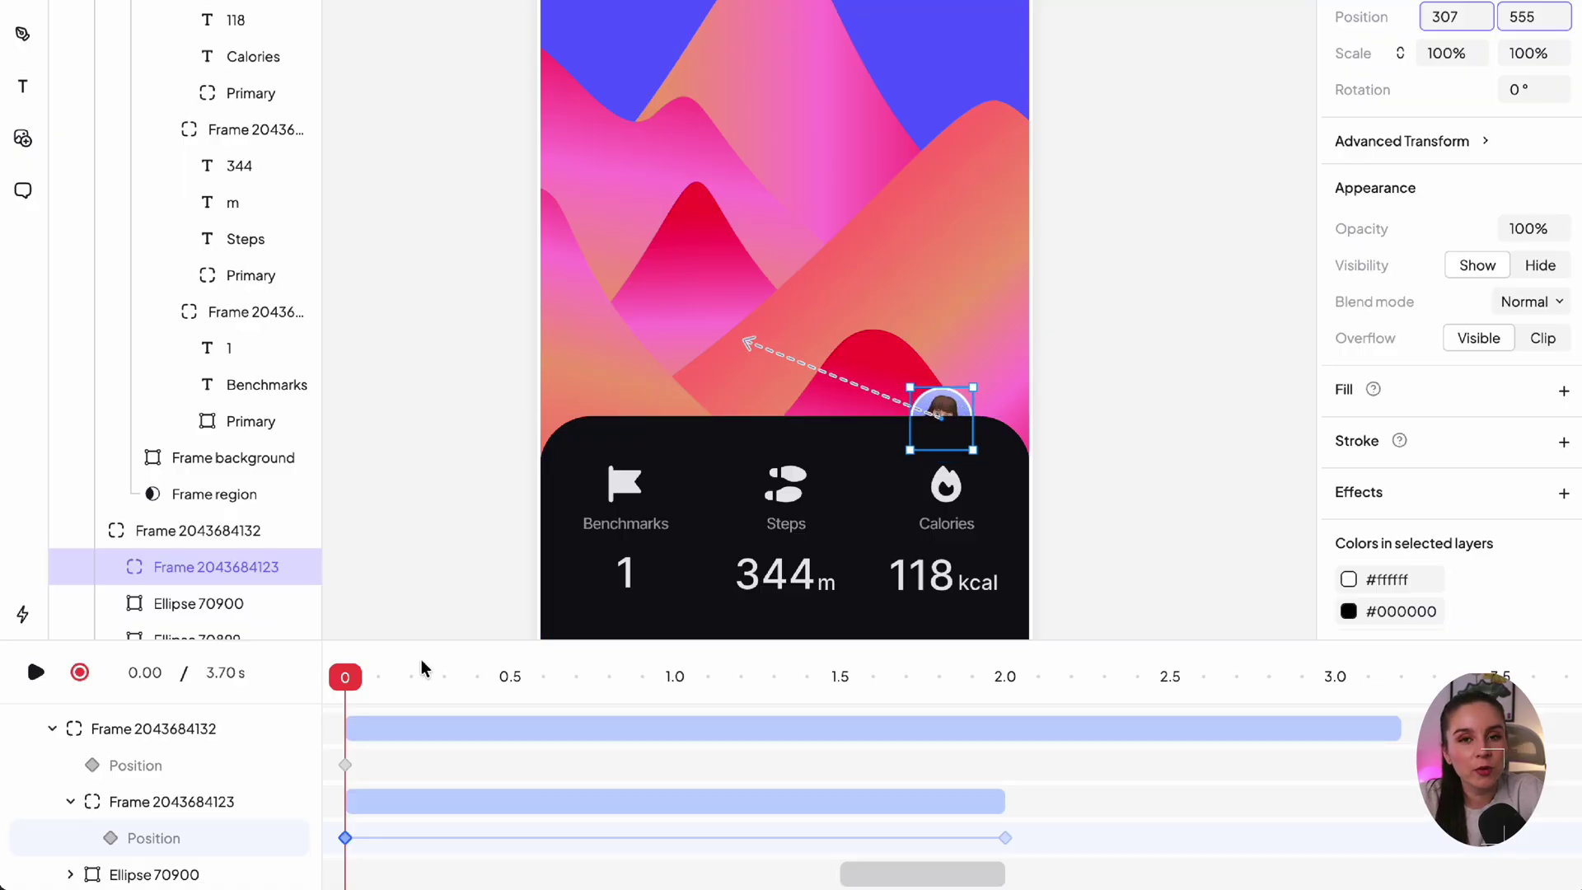
{"action": "left_click_drag", "start_coordinate": [372, 675], "coordinate": [1401, 759]}
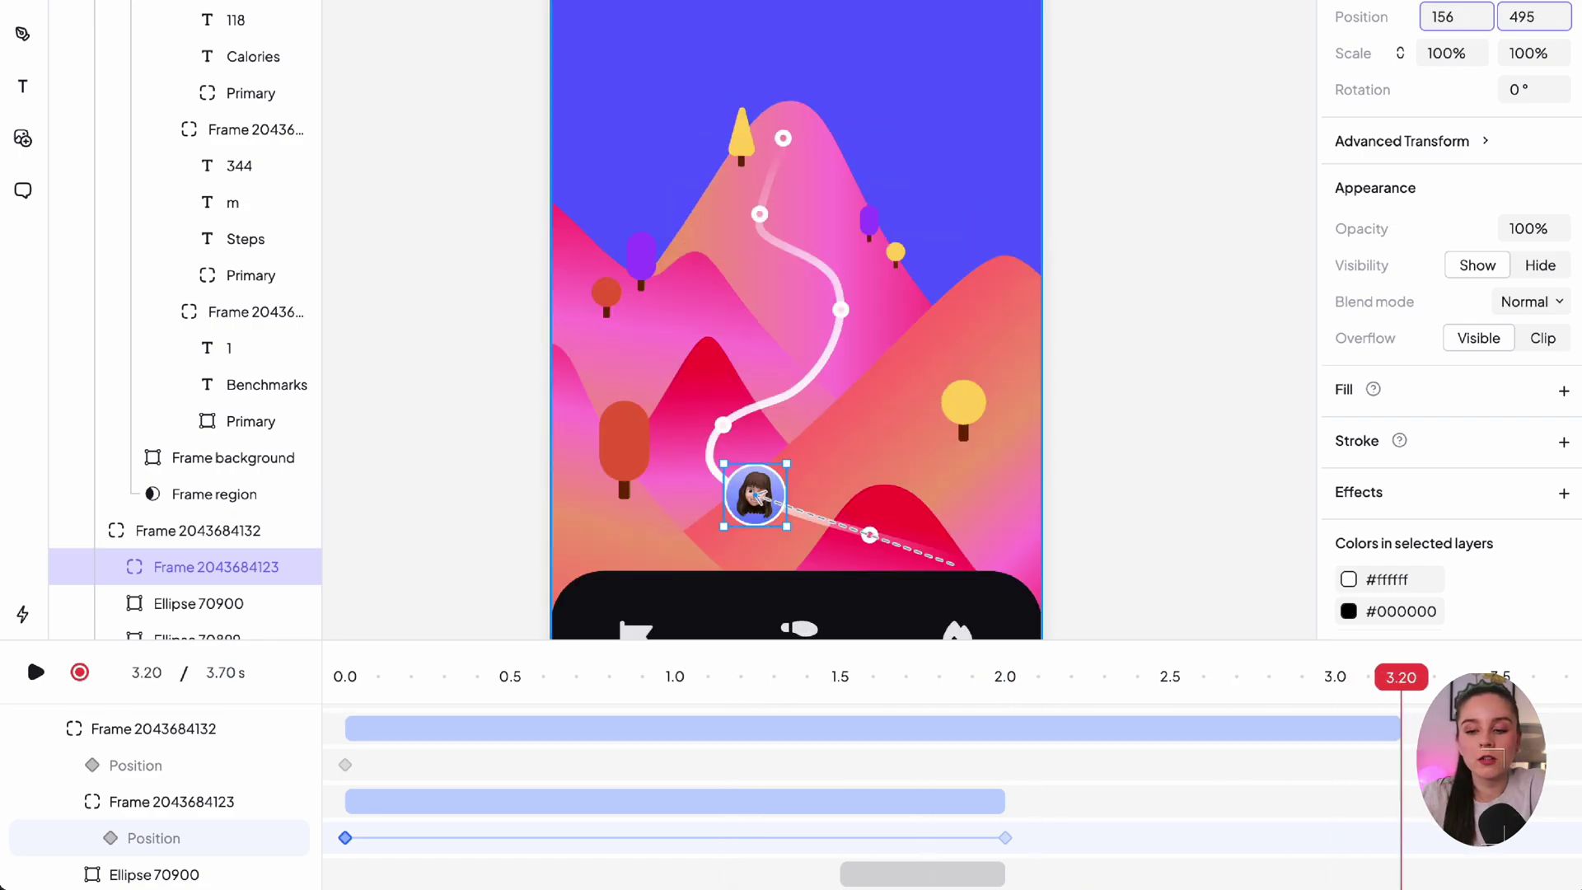
{"action": "scroll", "coordinate": [664, 57], "scroll_direction": "down", "scroll_amount": 3}
{"action": "scroll", "coordinate": [250, 570], "scroll_direction": "down", "scroll_amount": 10}
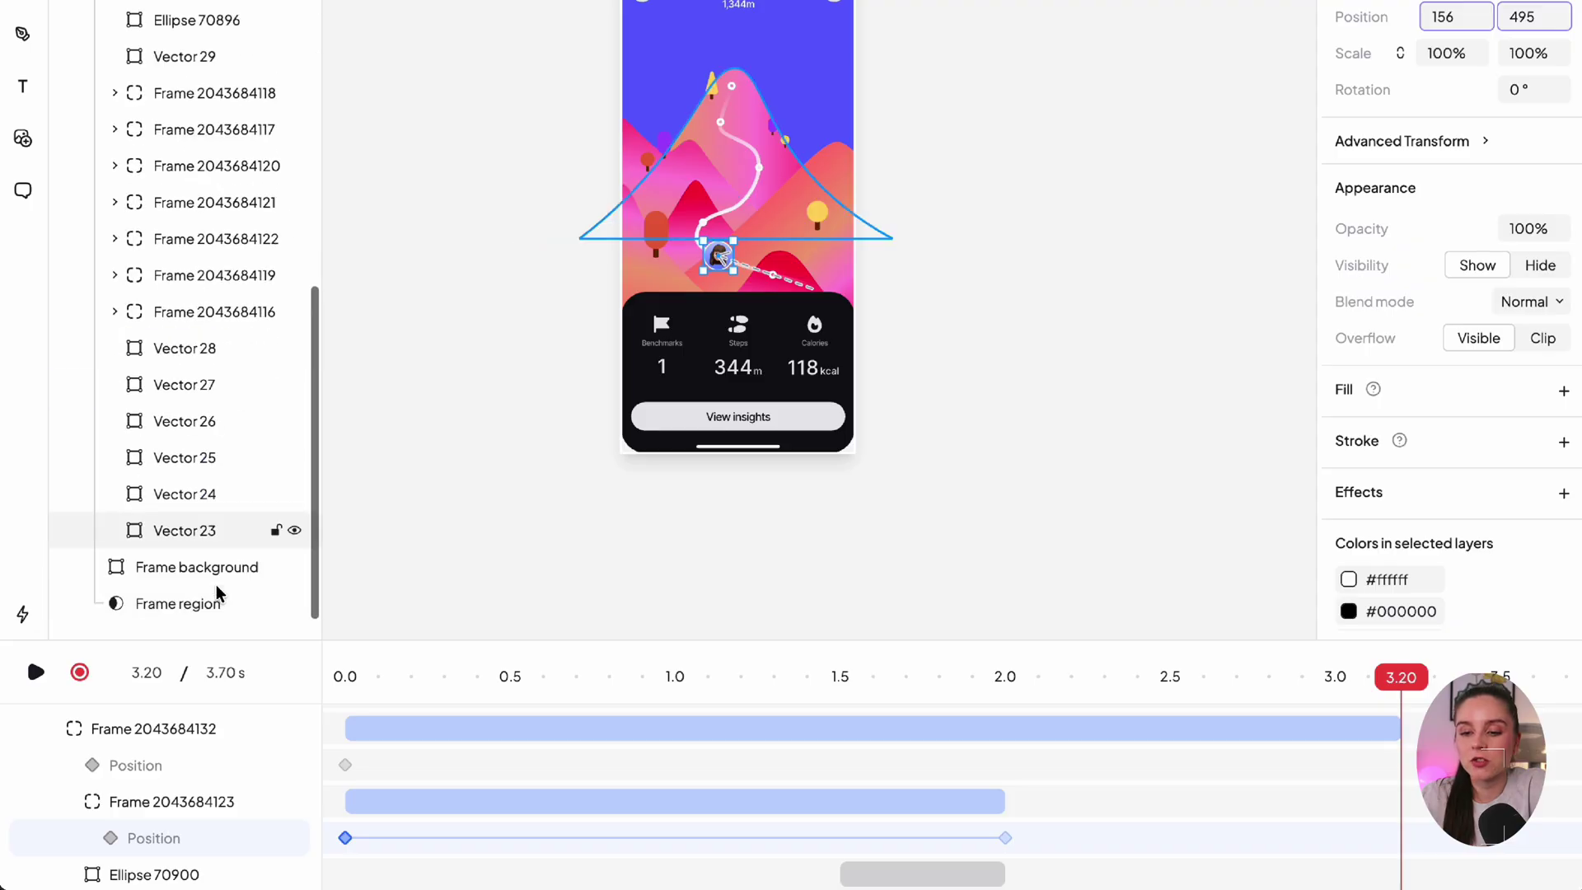
{"action": "left_click", "coordinate": [210, 567]}
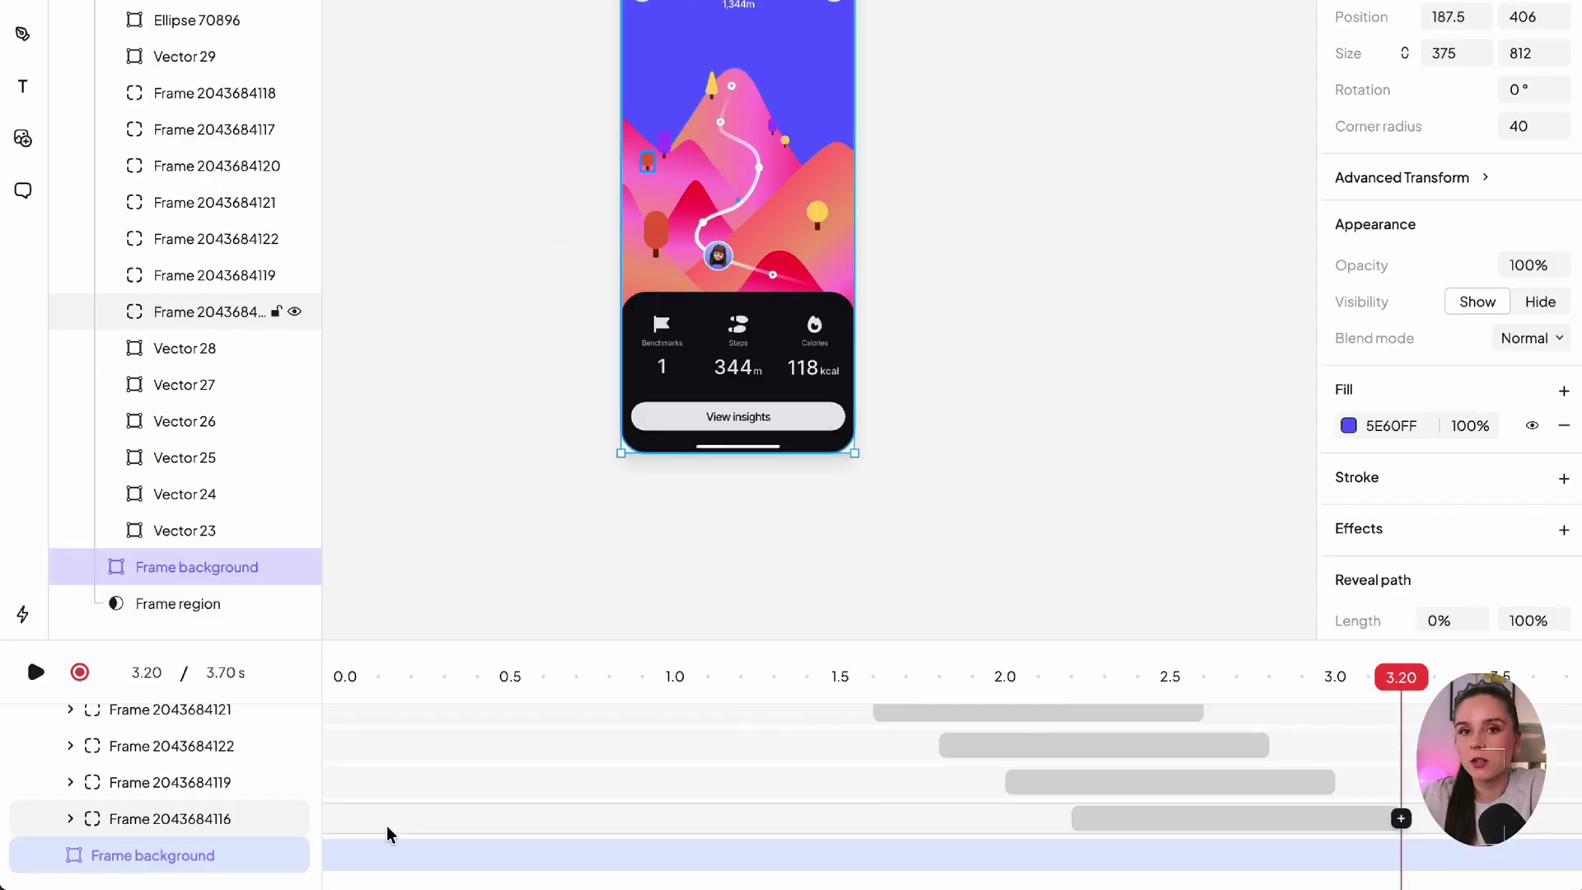
{"action": "scroll", "coordinate": [112, 762], "scroll_direction": "up", "scroll_amount": 10}
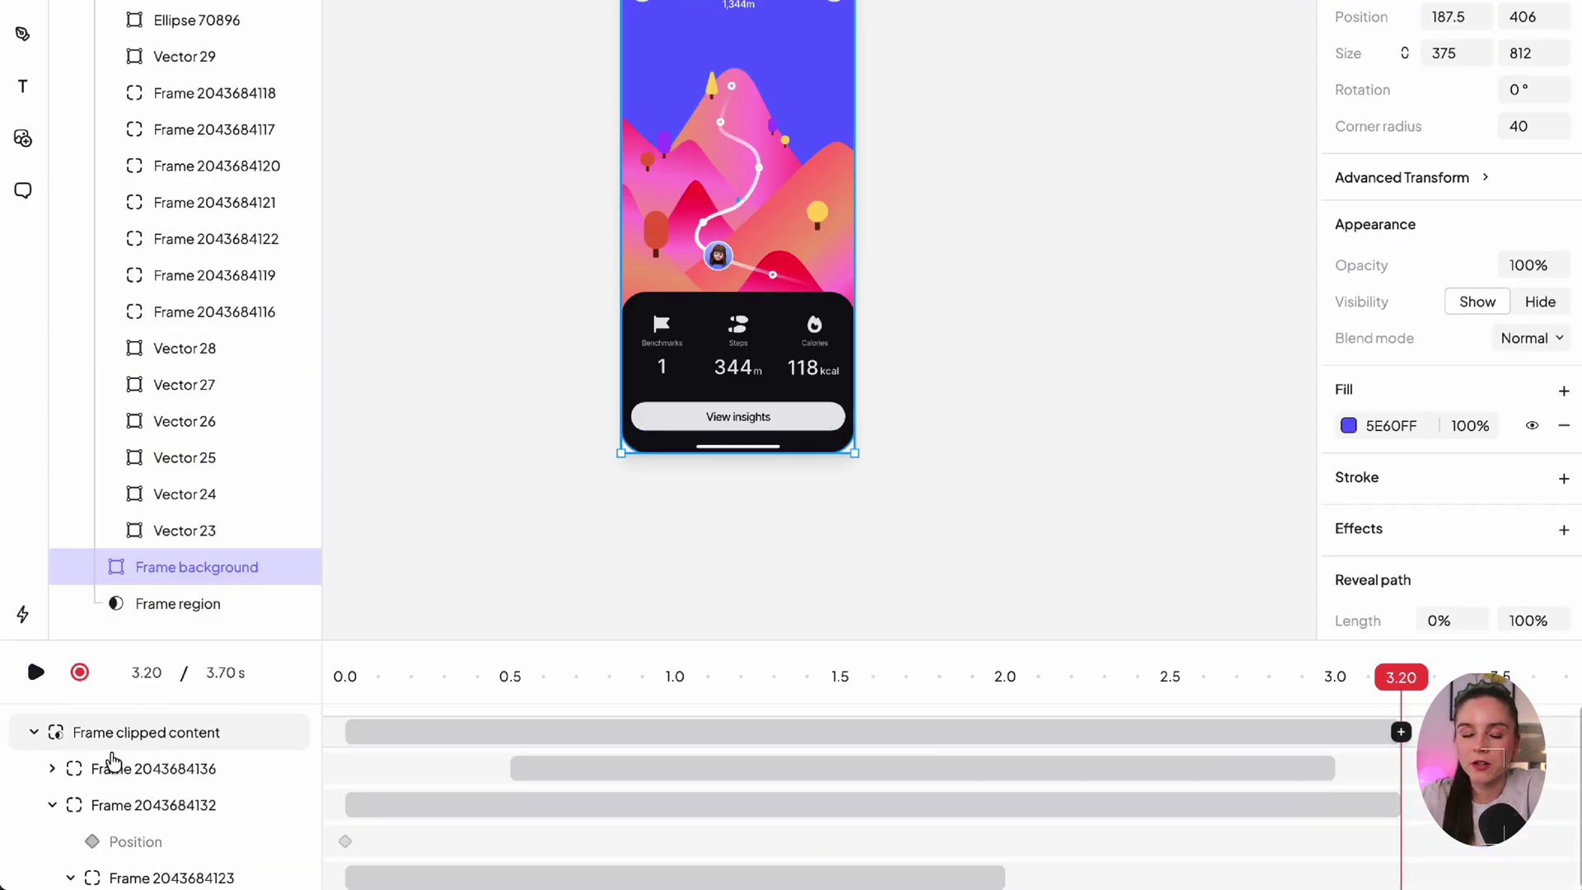
{"action": "left_click", "coordinate": [113, 762]}
{"action": "left_click", "coordinate": [52, 768]}
{"action": "left_click", "coordinate": [134, 804]}
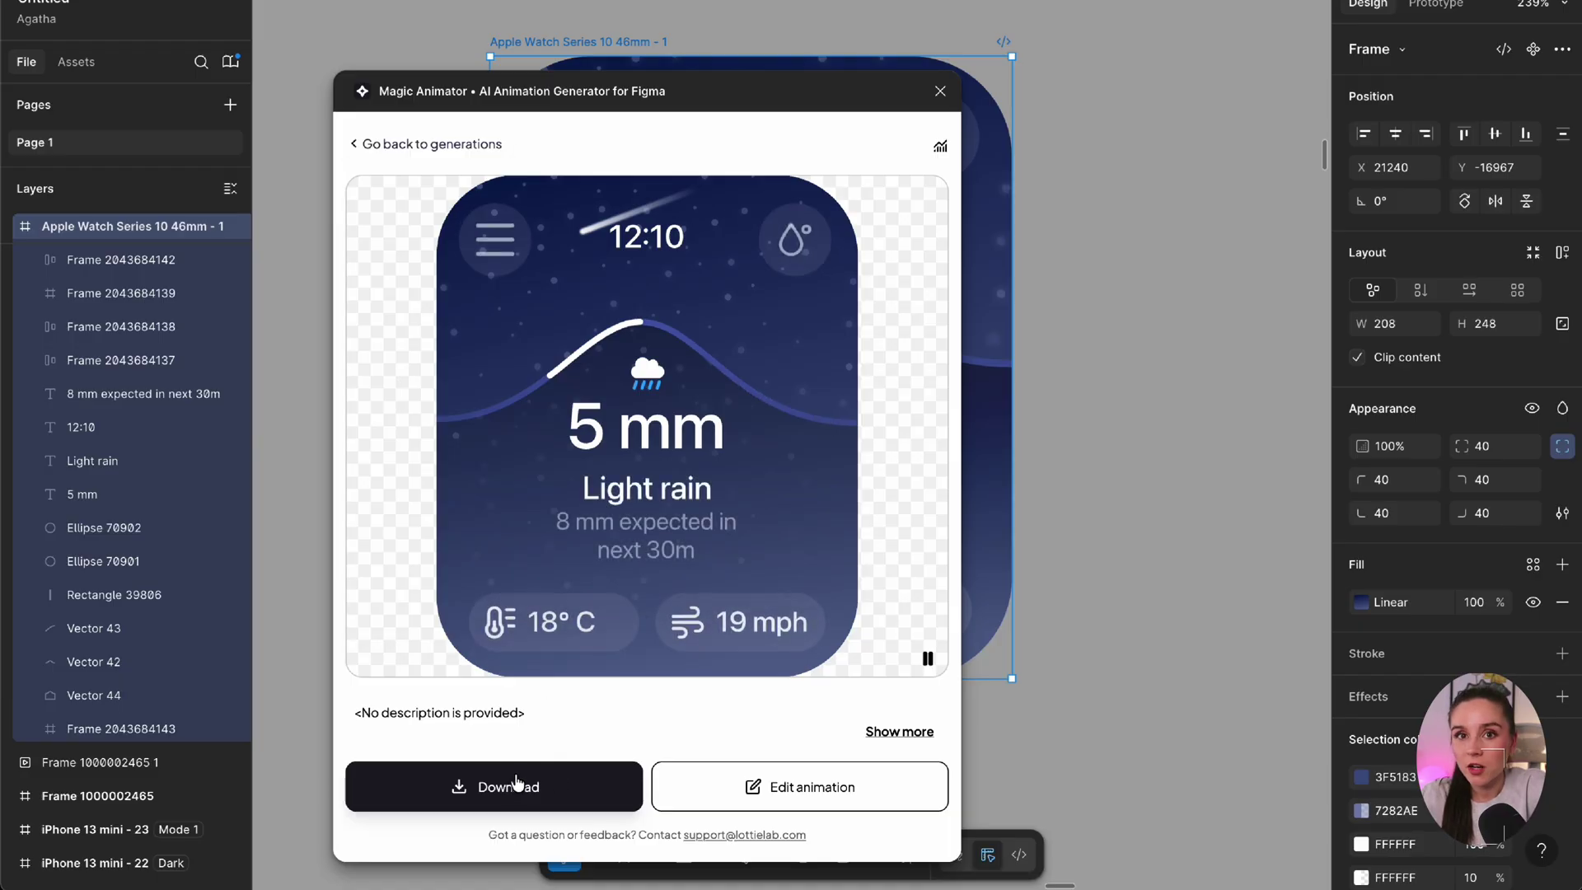
Show the export formats: Insert into Figma, MP4, WebM, GIF and Lottie JSON
{"action": "left_click", "coordinate": [517, 783]}
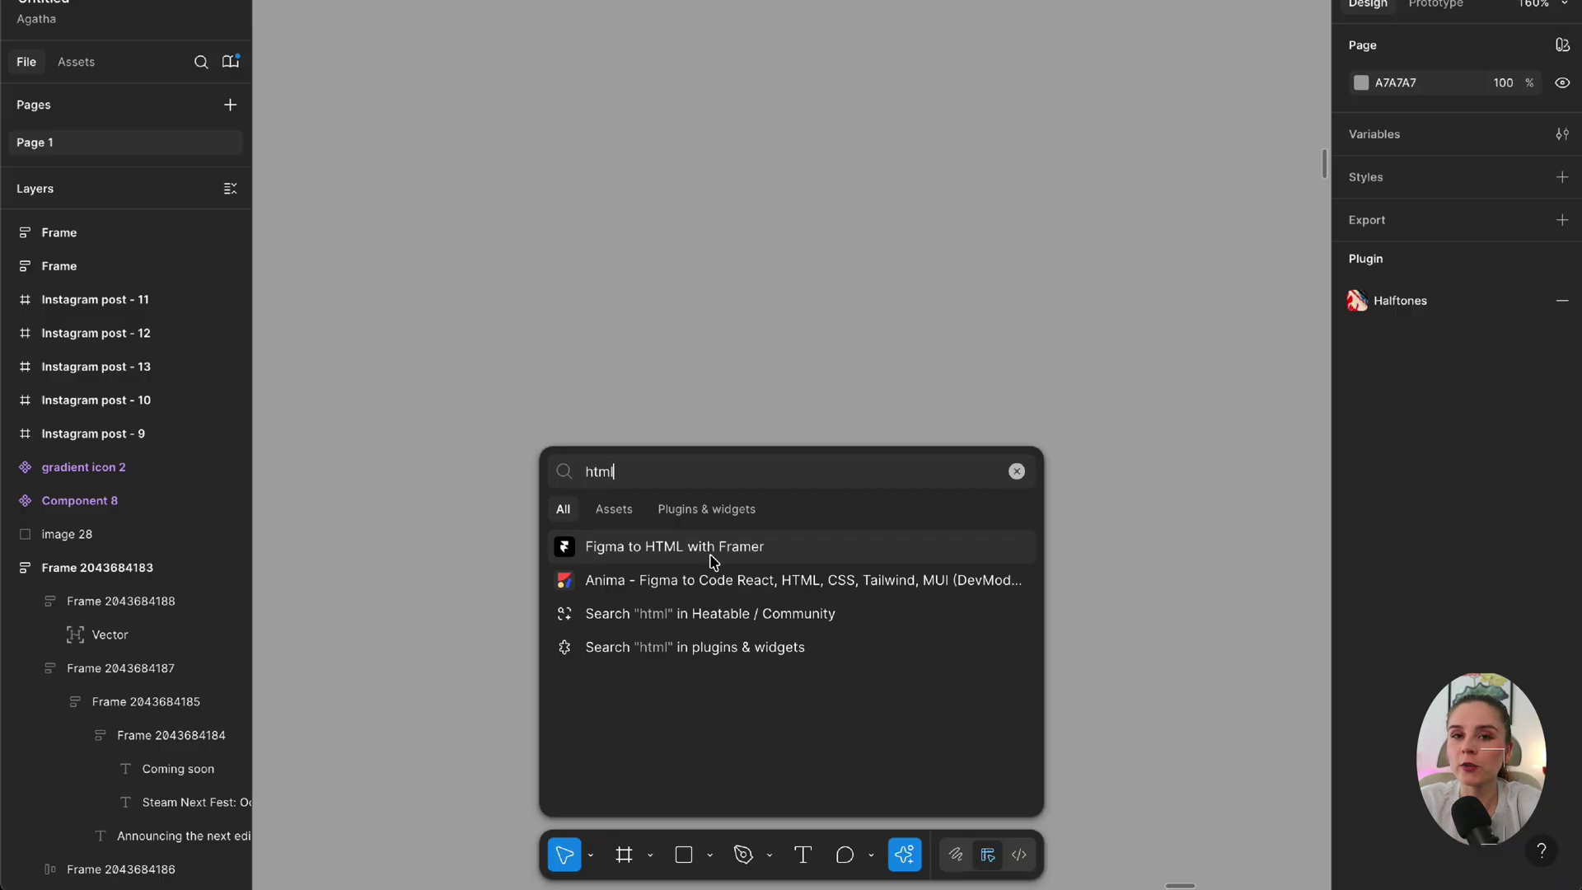
{"action": "type", "text": "to "}
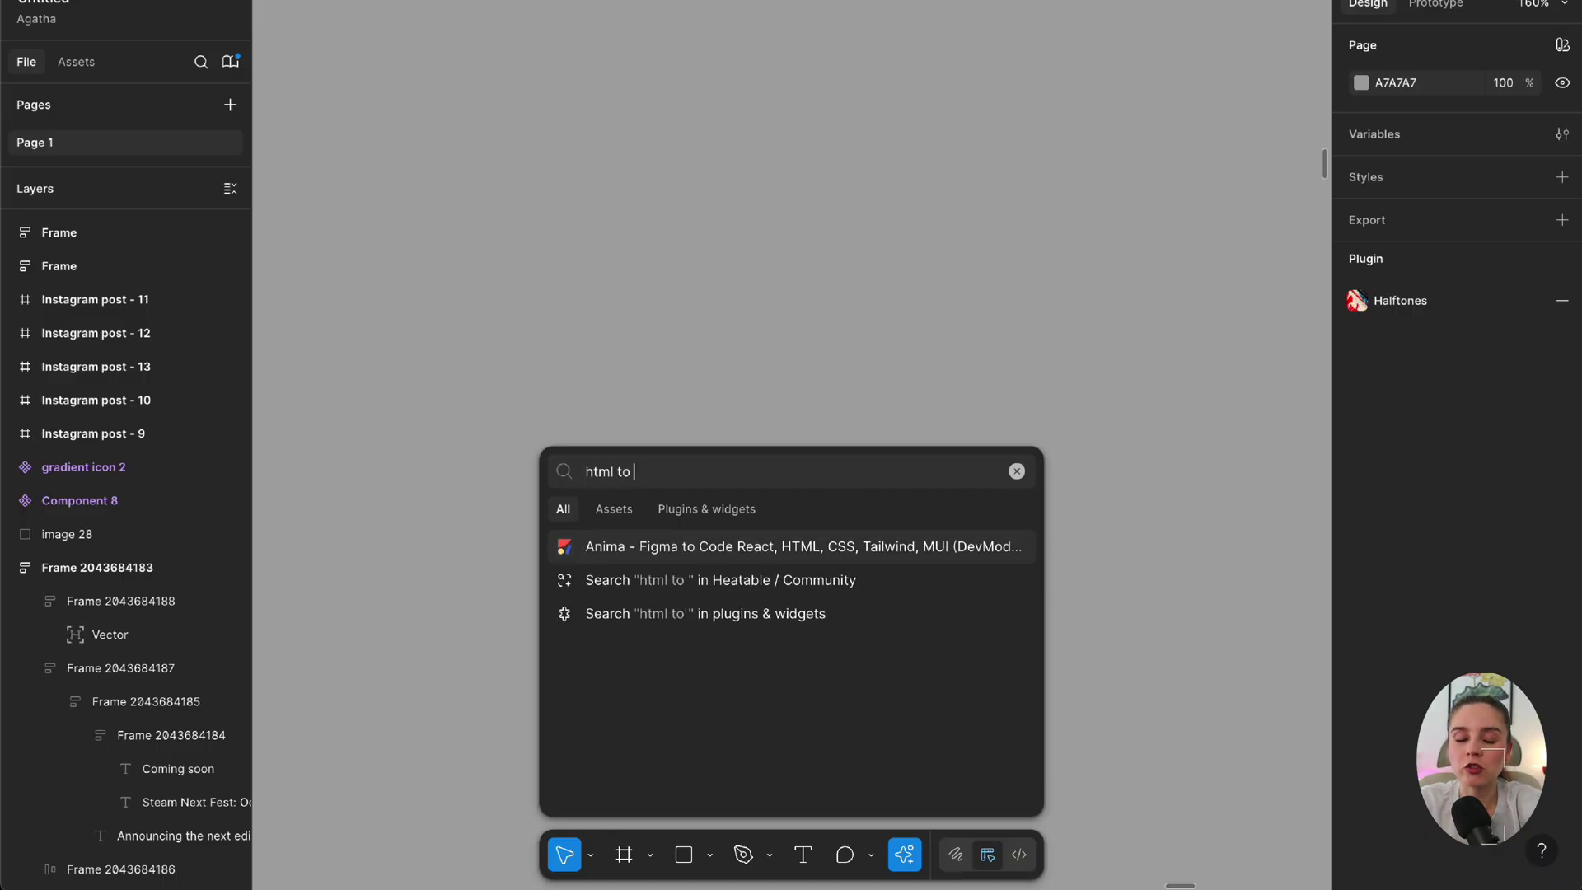
{"action": "type", "text": "design"}
{"action": "left_click", "coordinate": [685, 510]}
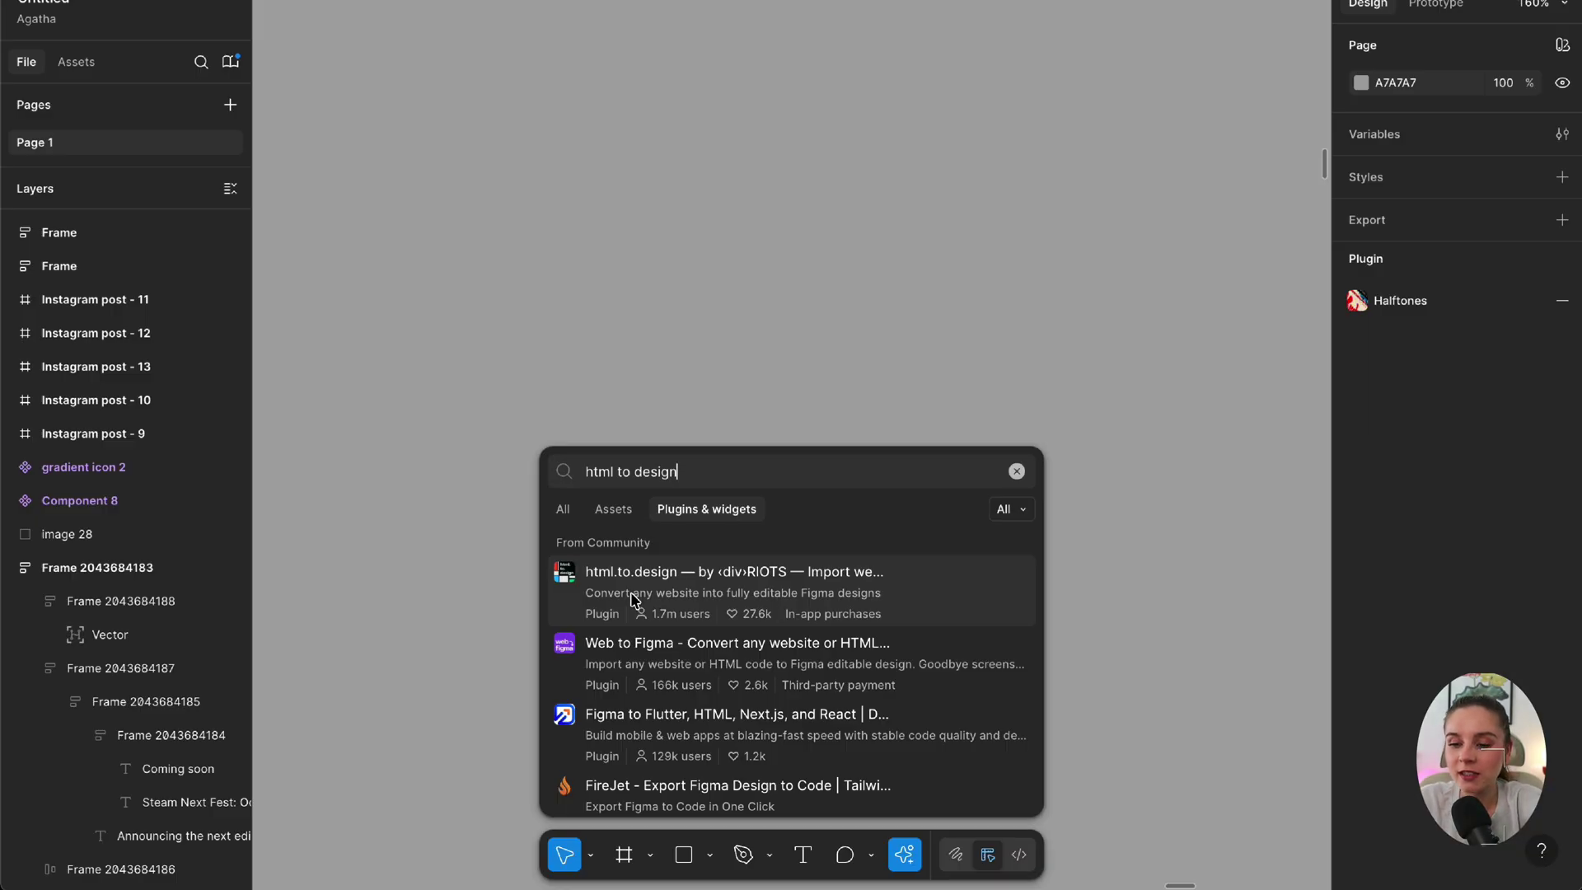
{"action": "left_click", "coordinate": [634, 599]}
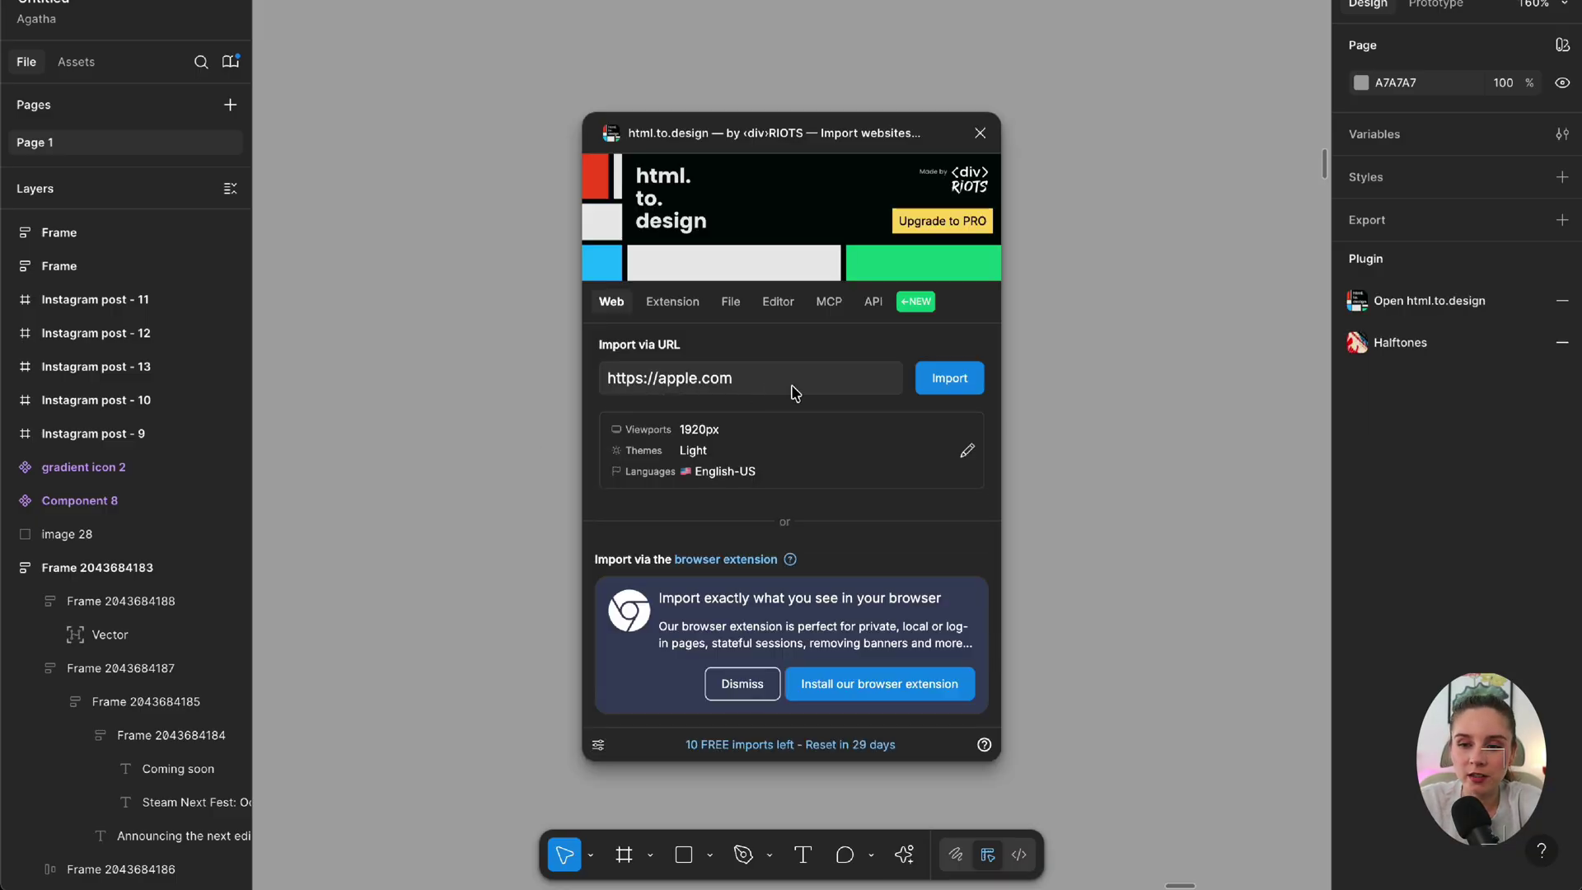
{"action": "left_click", "coordinate": [959, 384]}
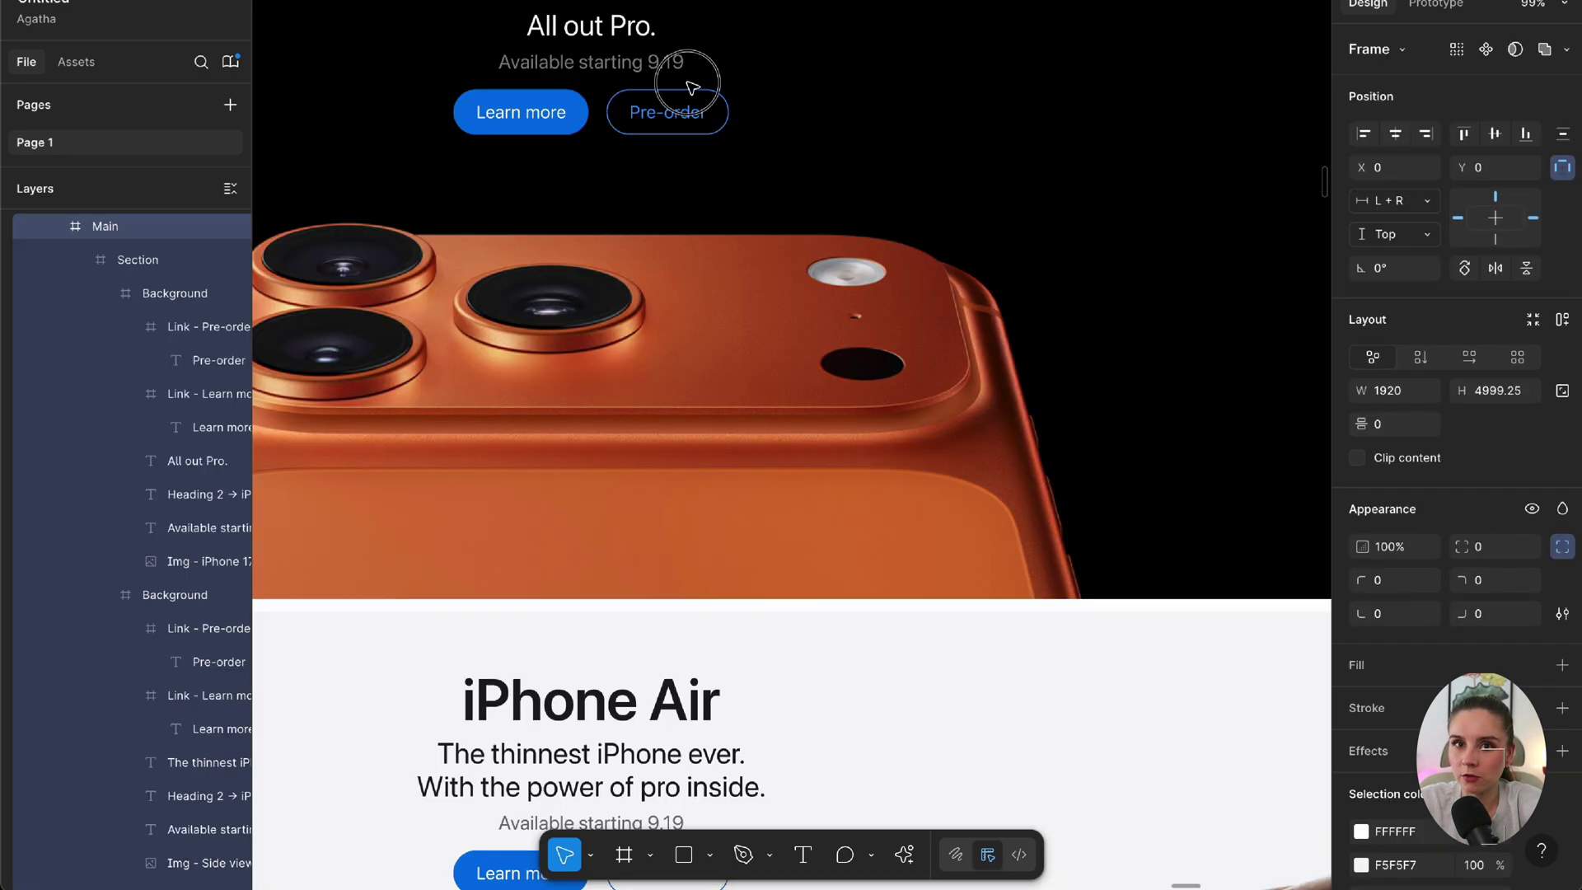
Drill into the imported iPhone 17 Pro hero and inspect the Pre-order, iPhone Air tagline and Learn more texts
{"action": "left_click", "coordinate": [689, 77]}
{"action": "left_click", "coordinate": [695, 156]}
{"action": "double_click", "coordinate": [668, 118]}
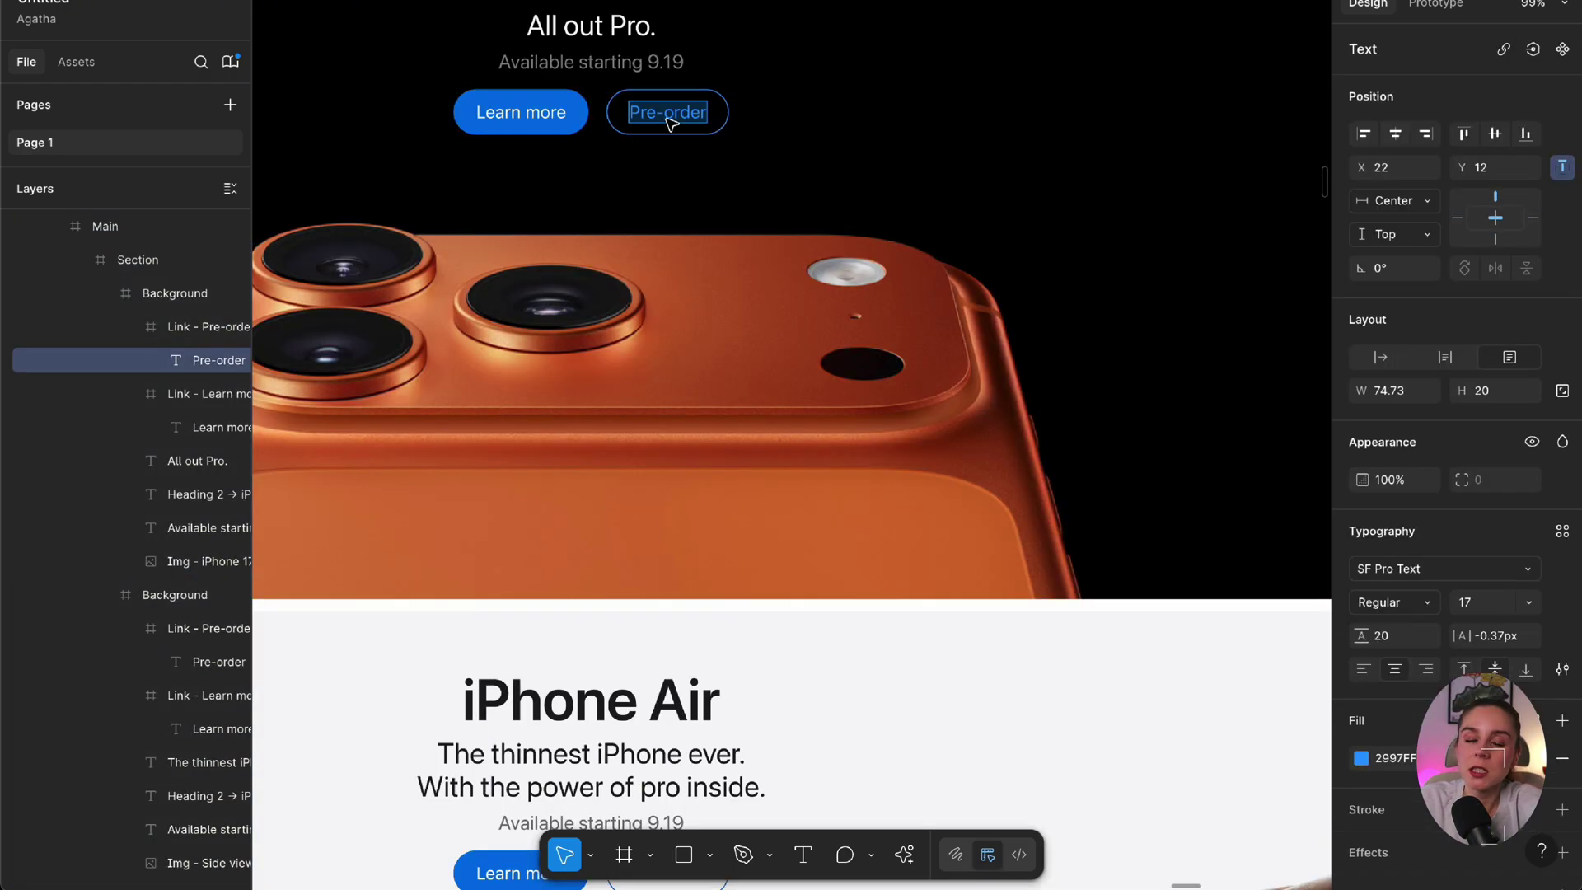
{"action": "double_click", "coordinate": [668, 117]}
{"action": "left_click", "coordinate": [613, 743]}
{"action": "scroll", "coordinate": [659, 577], "scroll_direction": "down", "scroll_amount": 5}
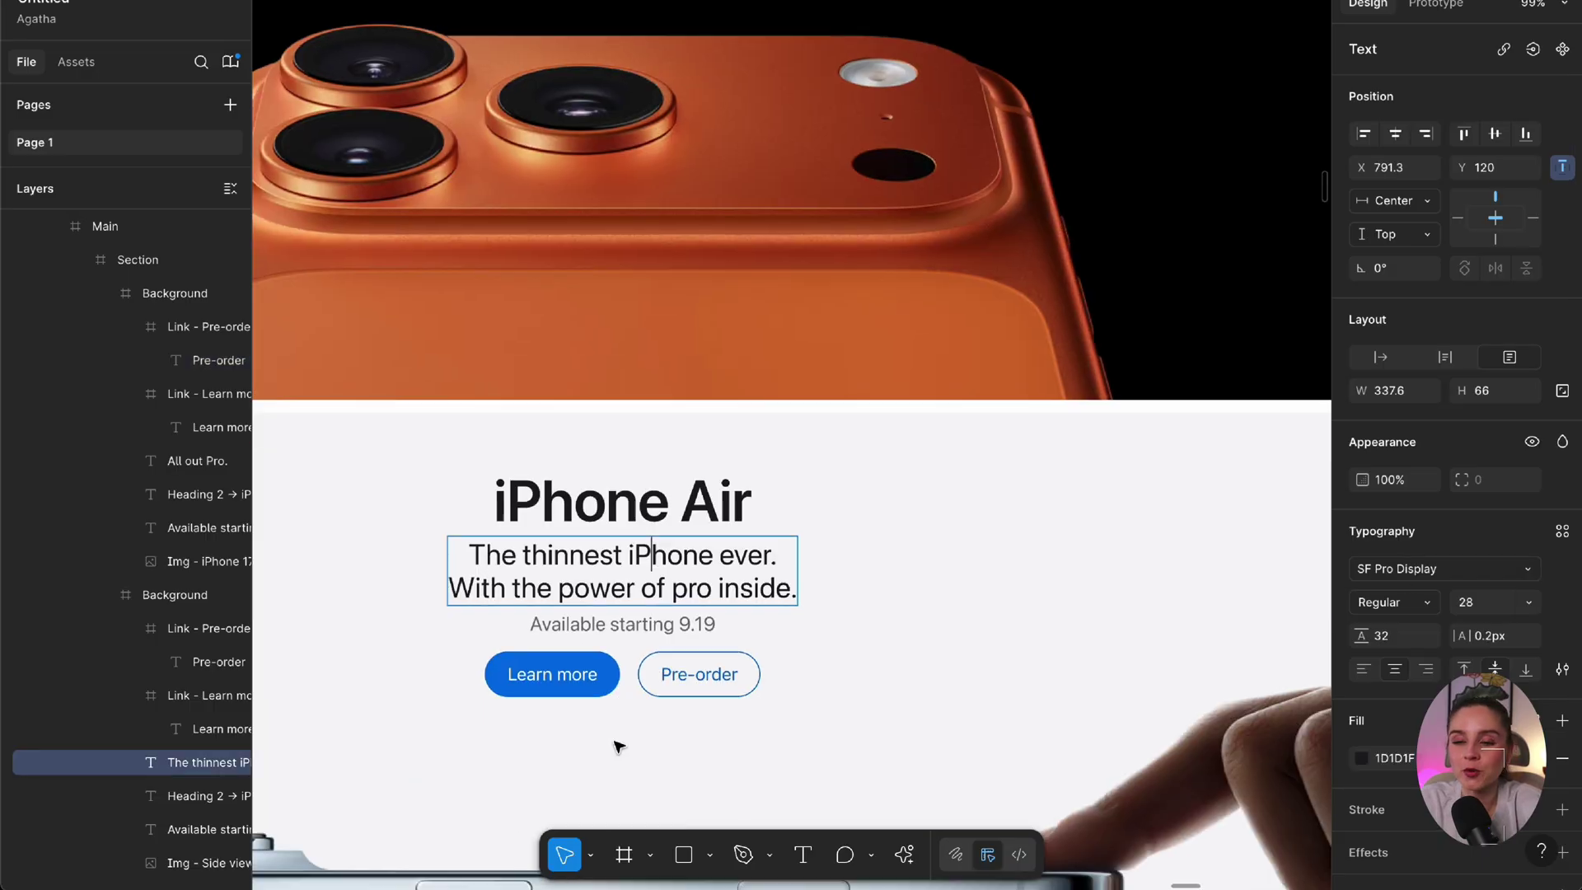
{"action": "left_click", "coordinate": [555, 537]}
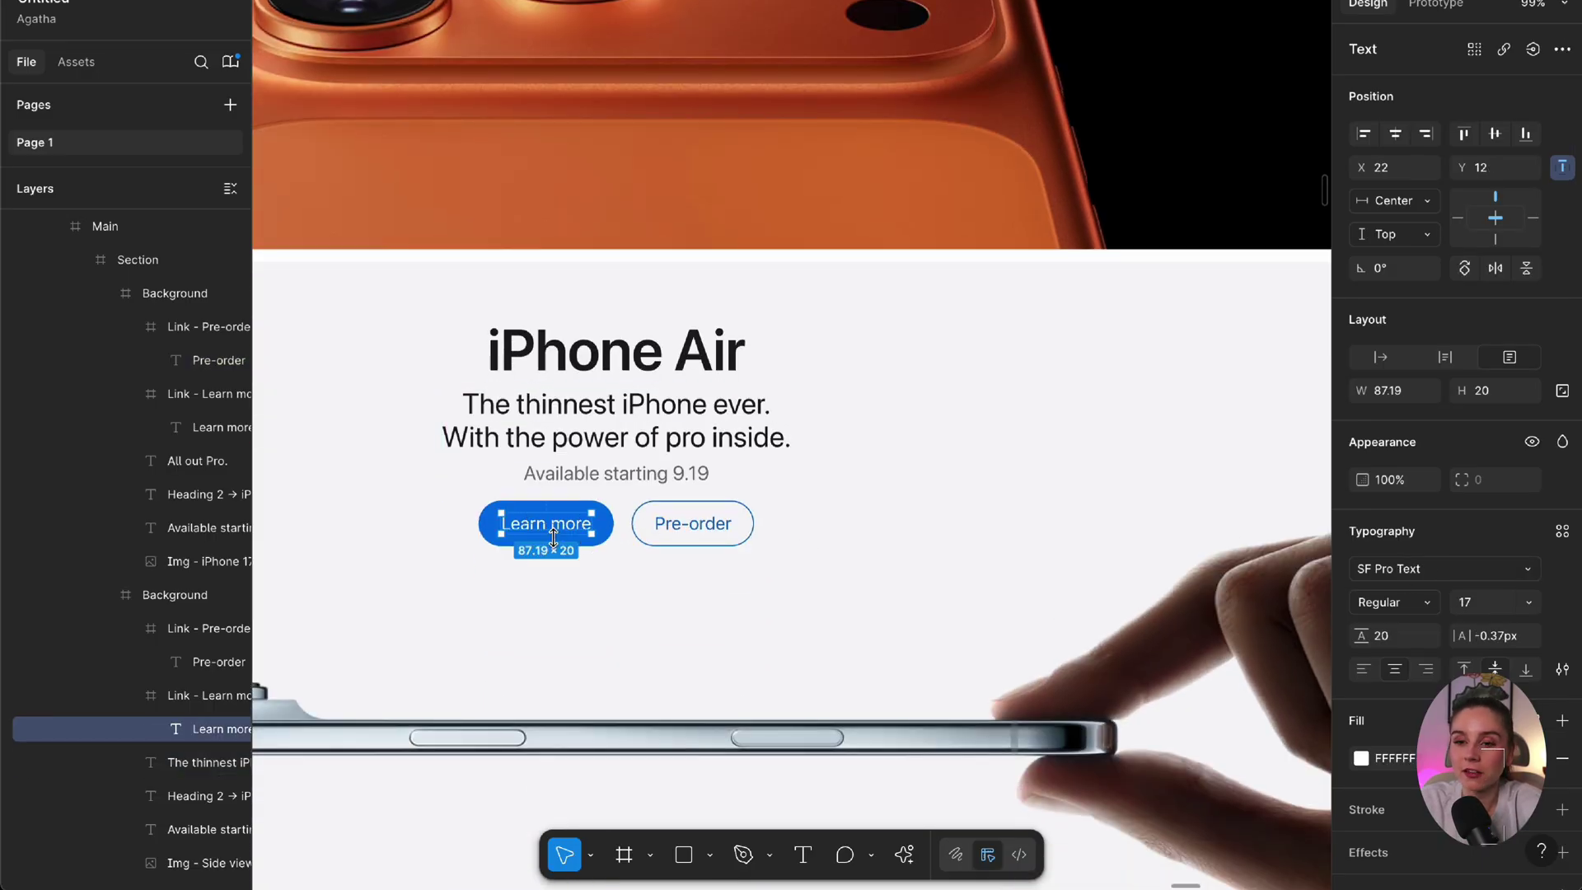
Scroll the imported page and select the navigation bar and iPhone 17 Pro hero section
{"action": "scroll", "coordinate": [554, 540], "scroll_direction": "down", "scroll_amount": 5}
{"action": "scroll", "coordinate": [556, 540], "scroll_direction": "up", "scroll_amount": 5}
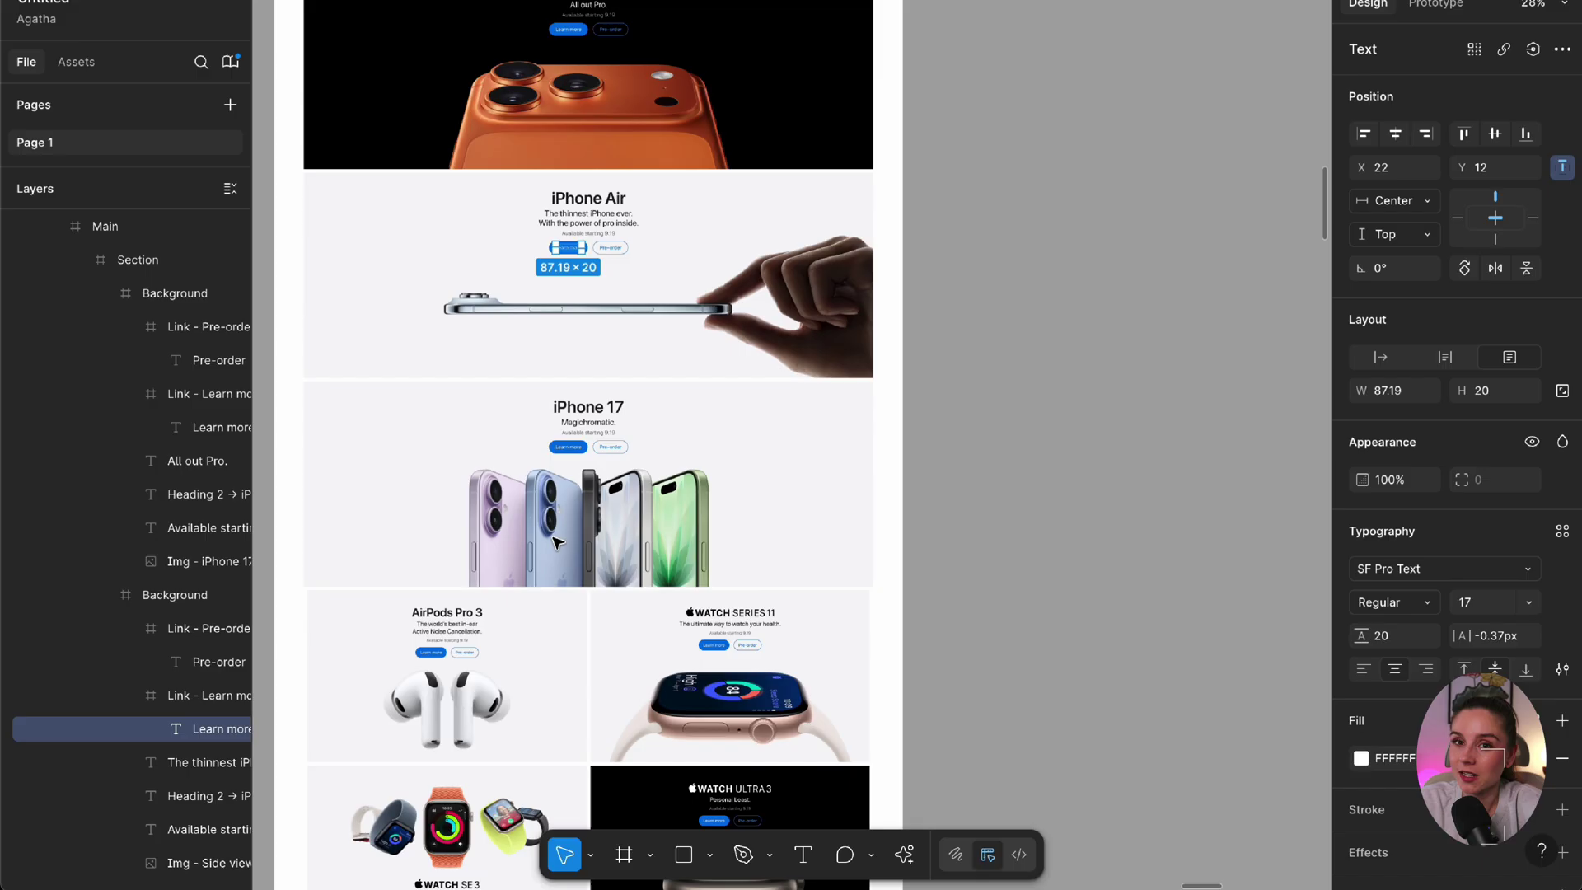
{"action": "scroll", "coordinate": [557, 542], "scroll_direction": "up", "scroll_amount": 5}
{"action": "scroll", "coordinate": [557, 542], "scroll_direction": "down", "scroll_amount": 5}
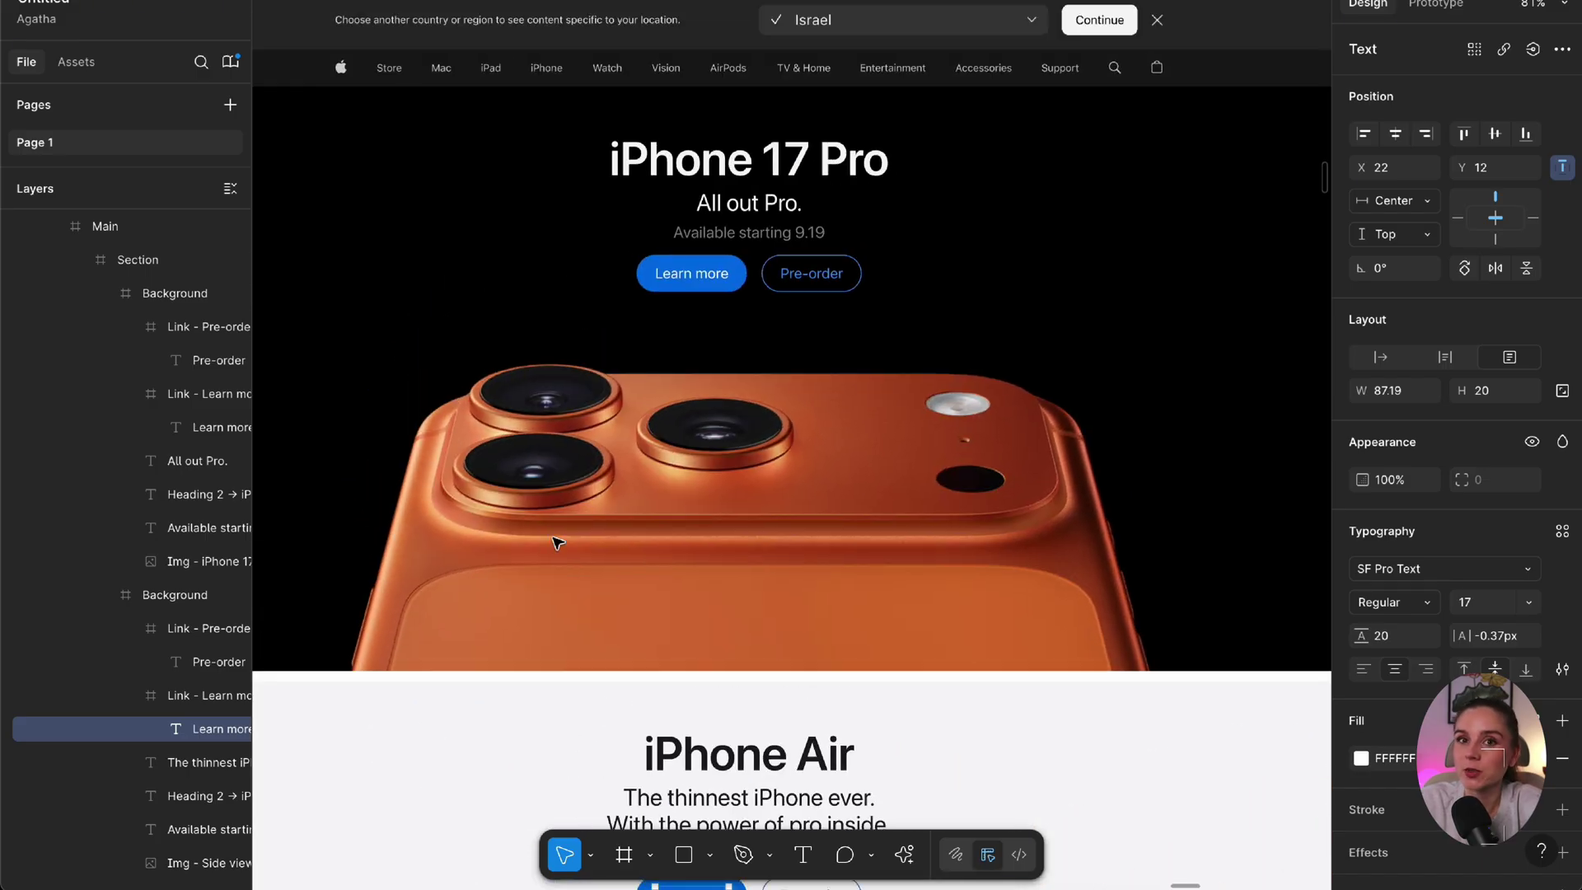
{"action": "scroll", "coordinate": [558, 542], "scroll_direction": "down", "scroll_amount": 3}
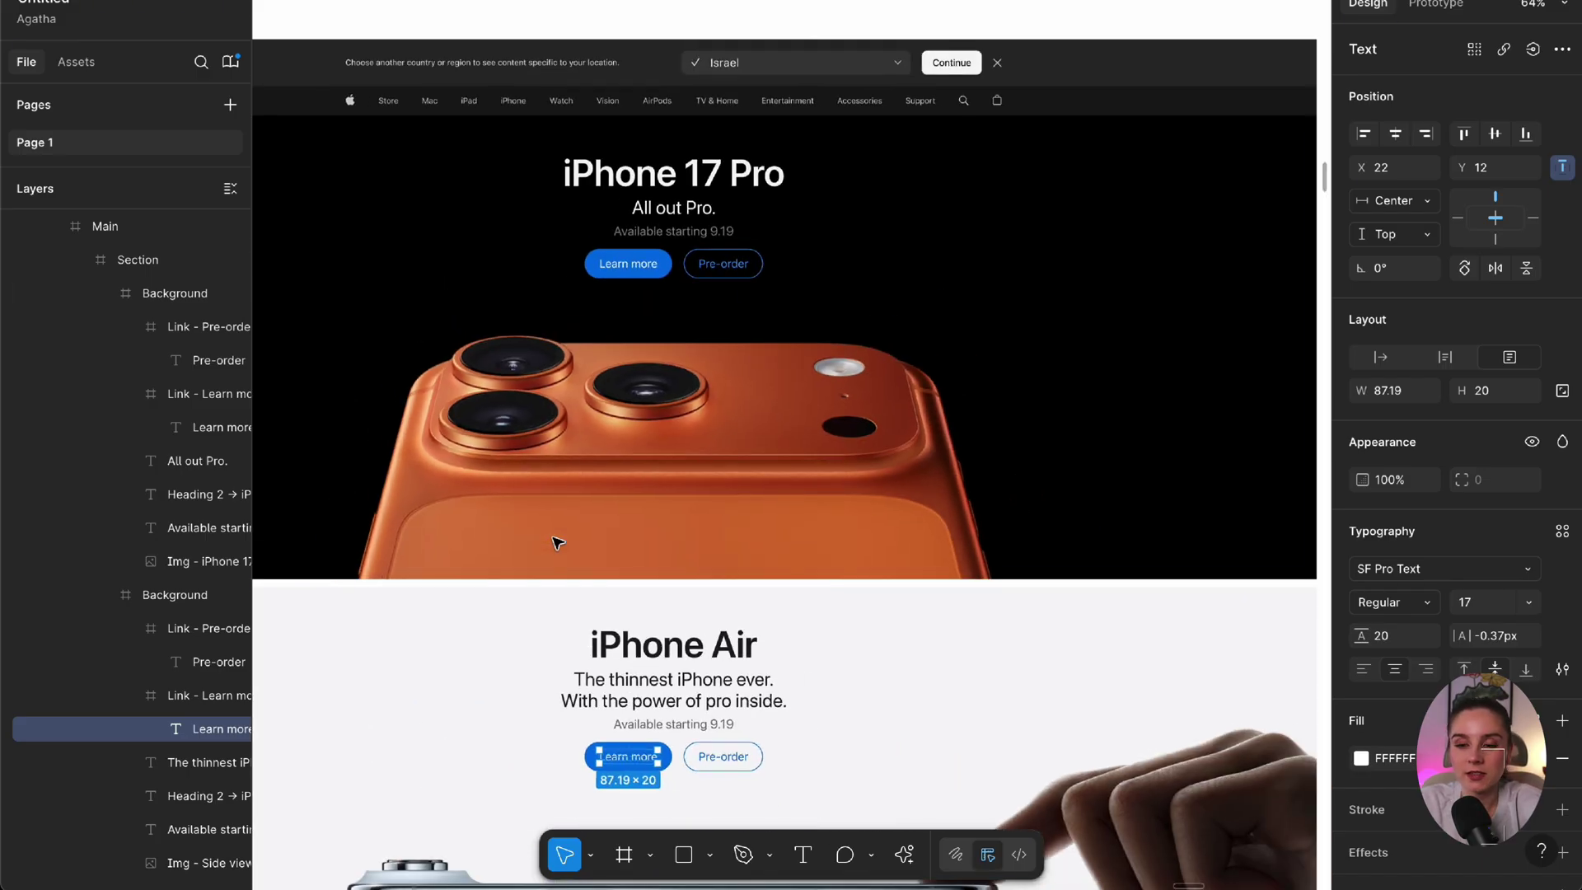
{"action": "left_click", "coordinate": [687, 99]}
{"action": "left_click", "coordinate": [719, 216]}
{"action": "scroll", "coordinate": [720, 217], "scroll_direction": "up", "scroll_amount": 5}
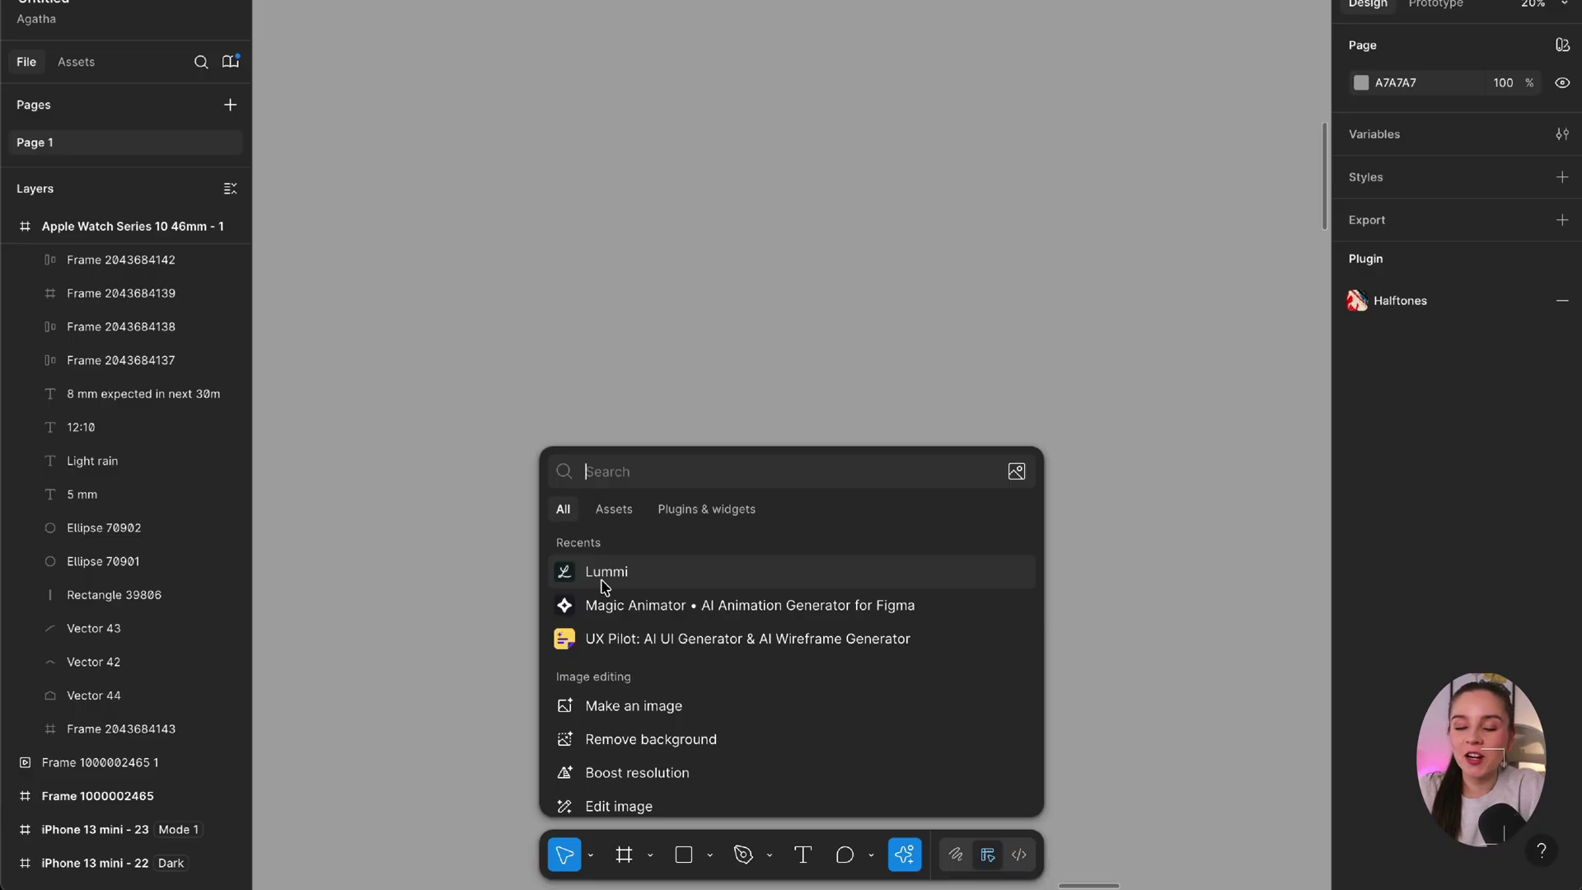
Open Lummi, browse its photos, and insert the 'Bold Portrait with Sunglasses' image
{"action": "left_click", "coordinate": [604, 571]}
{"action": "left_click_drag", "start_coordinate": [474, 67], "coordinate": [743, 33]}
{"action": "scroll", "coordinate": [857, 544], "scroll_direction": "down", "scroll_amount": 4}
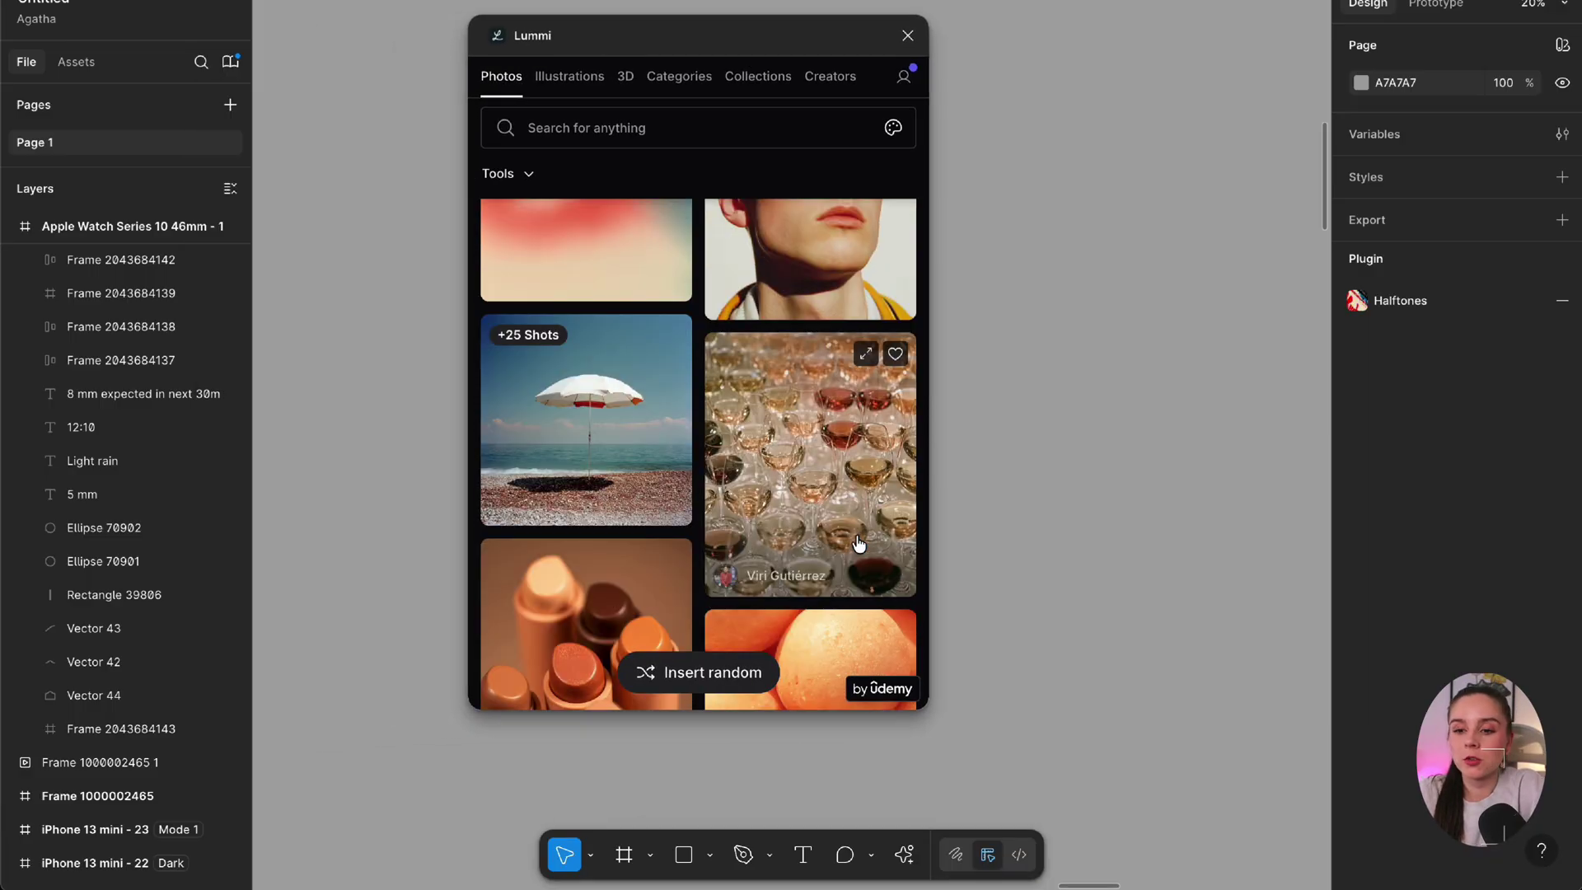
{"action": "scroll", "coordinate": [857, 544], "scroll_direction": "up", "scroll_amount": 2}
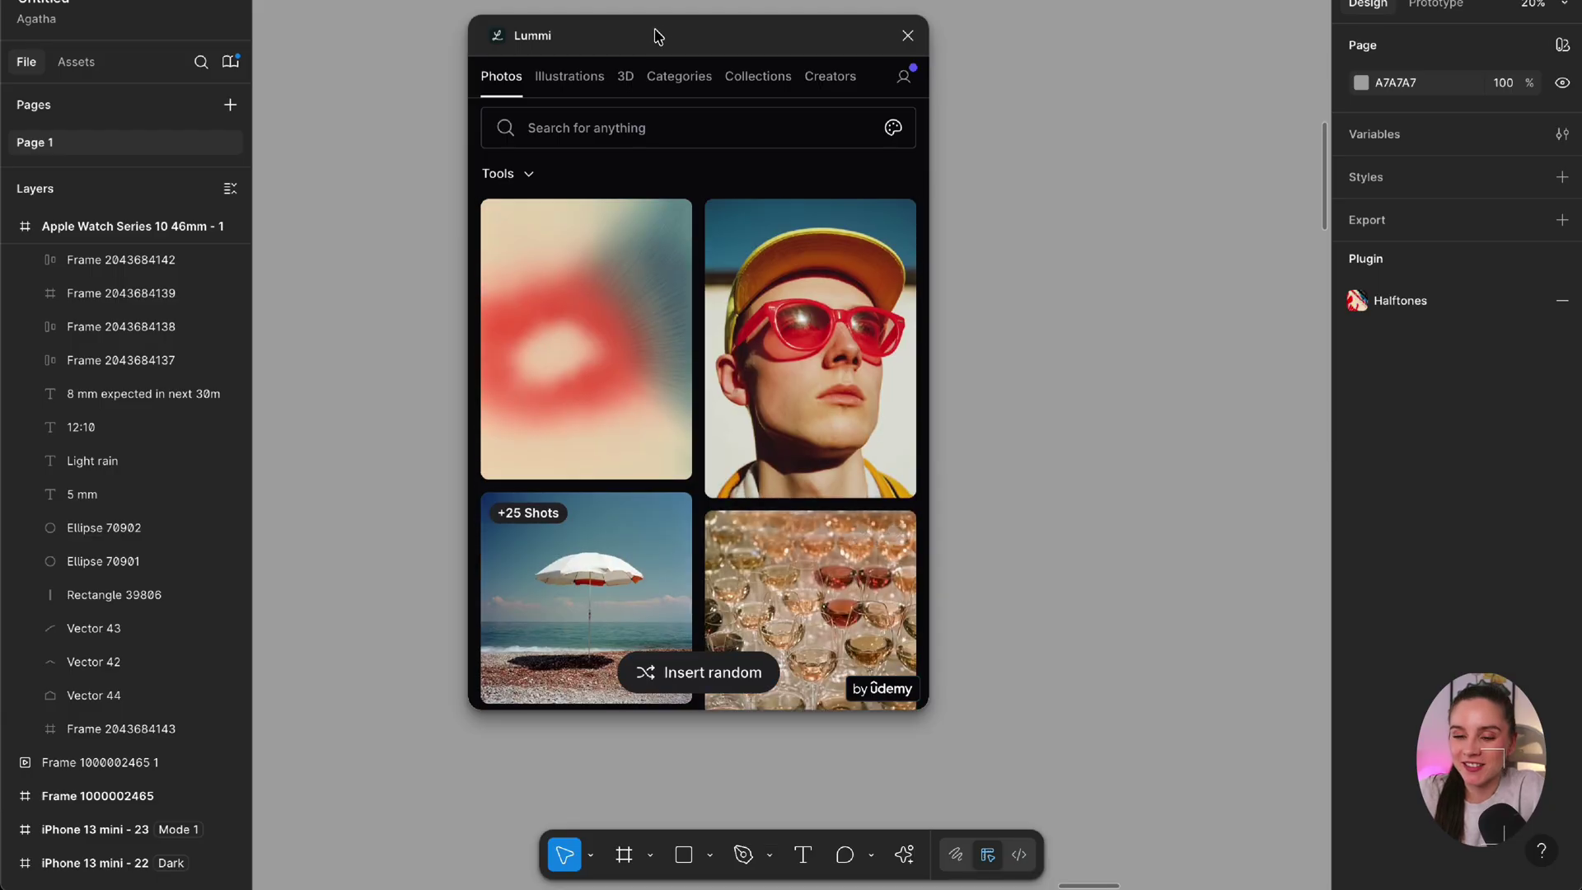
{"action": "scroll", "coordinate": [808, 329], "scroll_direction": "down", "scroll_amount": 5}
{"action": "scroll", "coordinate": [747, 294], "scroll_direction": "down", "scroll_amount": 10}
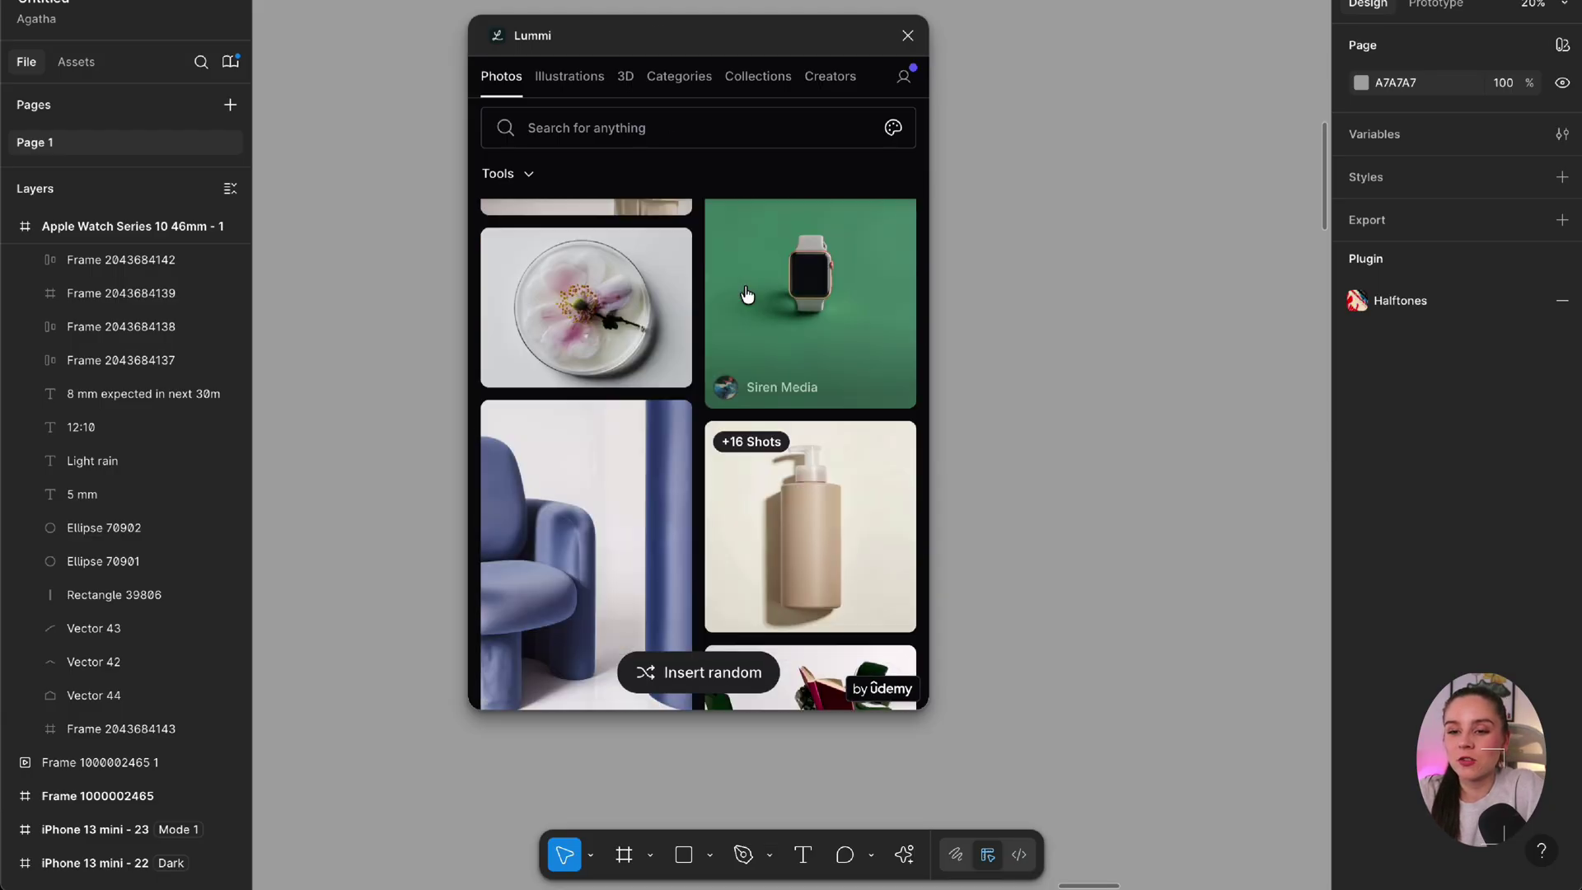
{"action": "scroll", "coordinate": [694, 555], "scroll_direction": "down", "scroll_amount": 10}
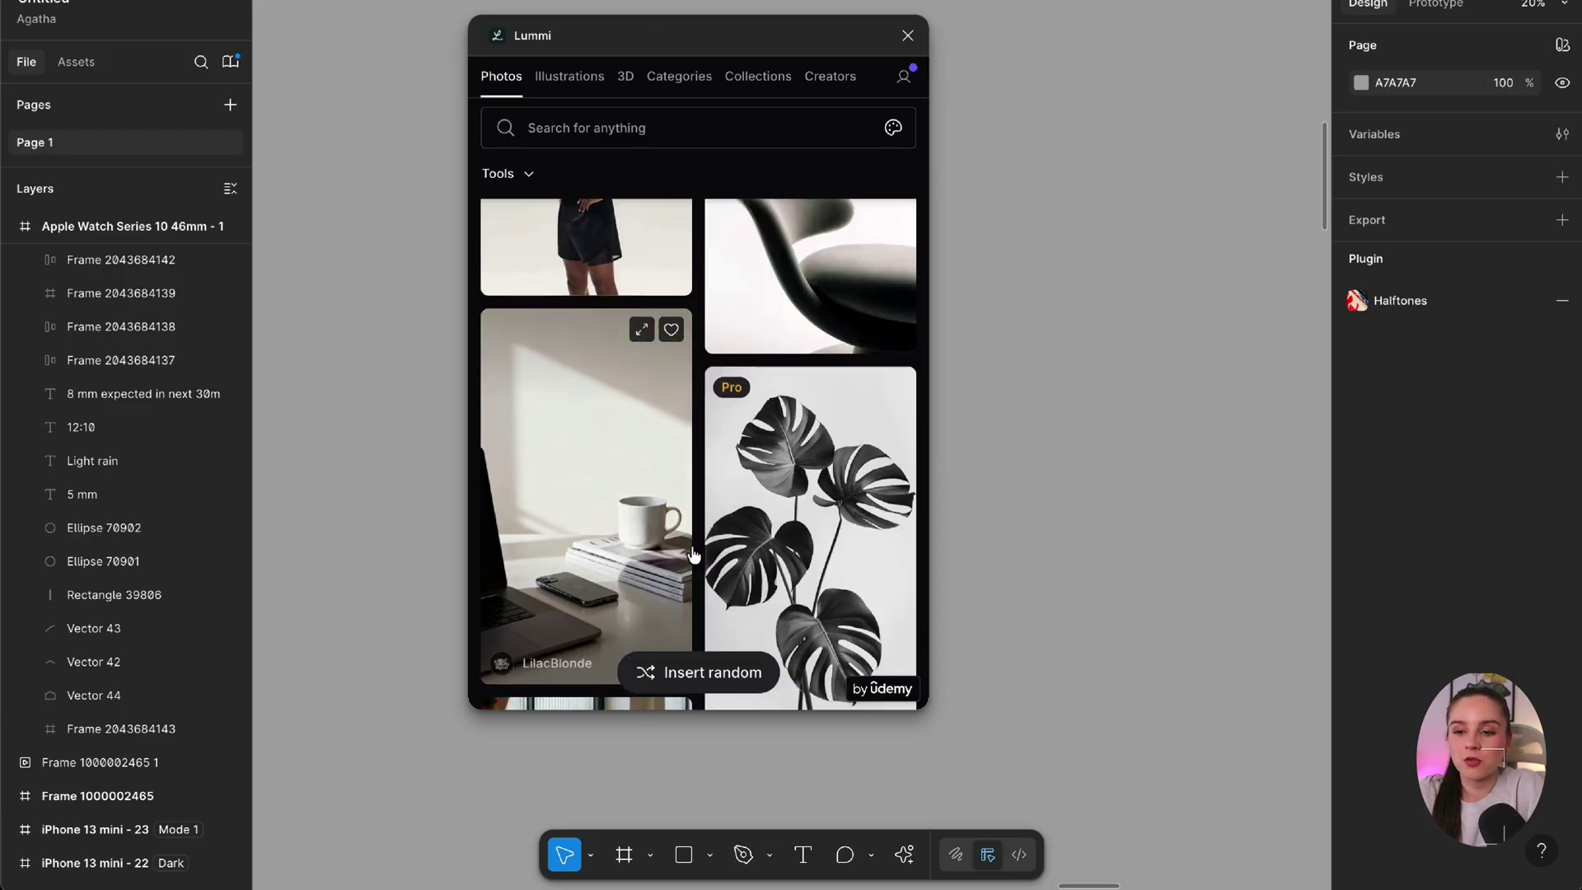
{"action": "scroll", "coordinate": [694, 555], "scroll_direction": "up", "scroll_amount": 10}
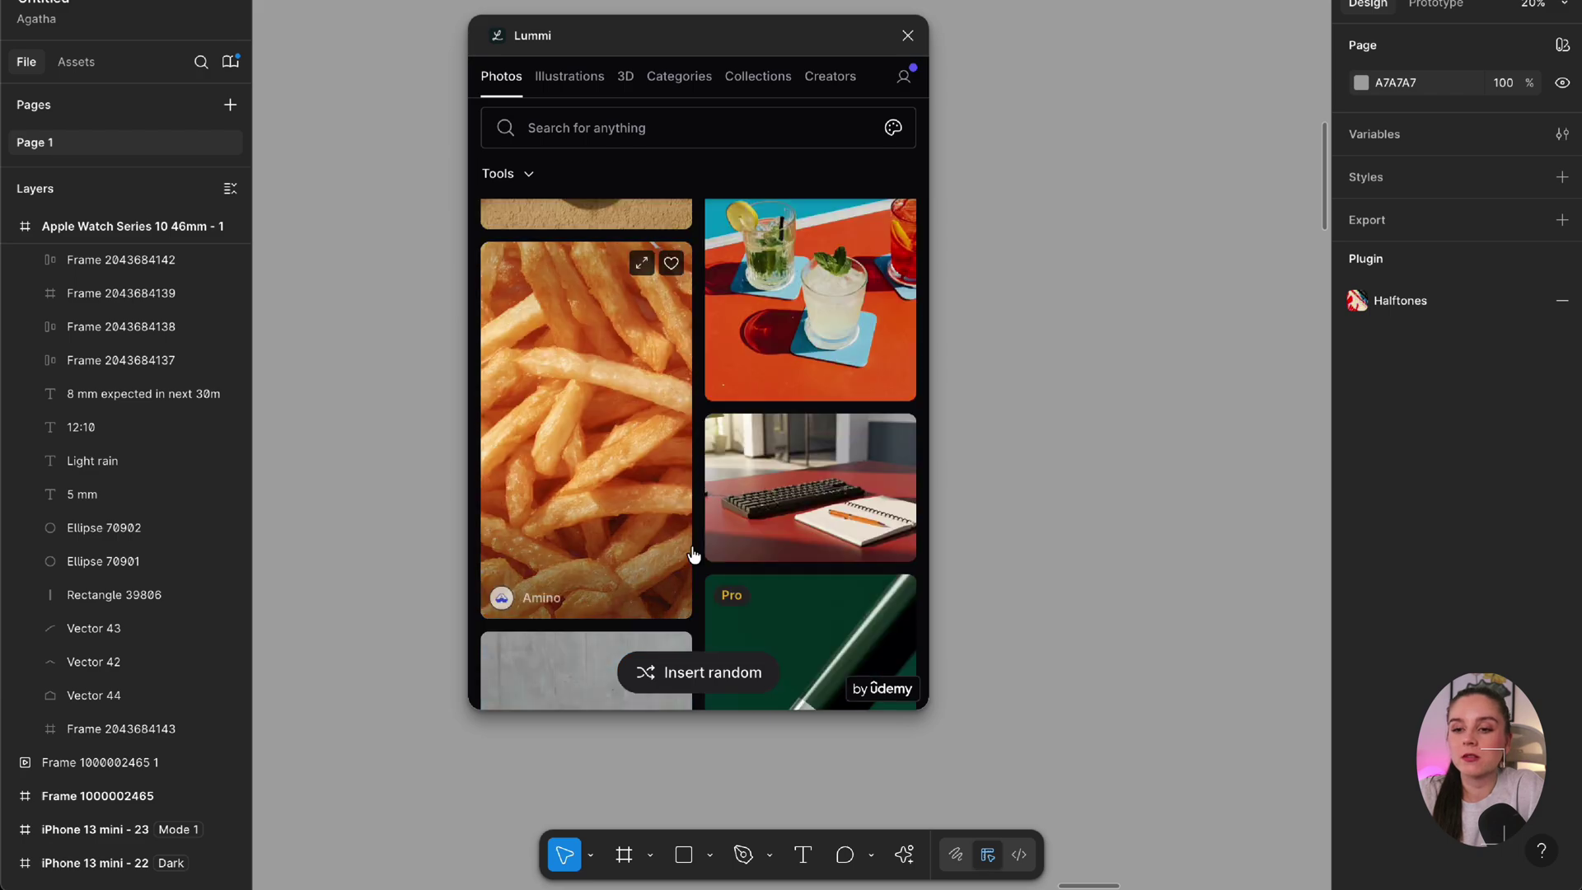
{"action": "scroll", "coordinate": [694, 554], "scroll_direction": "up", "scroll_amount": 5}
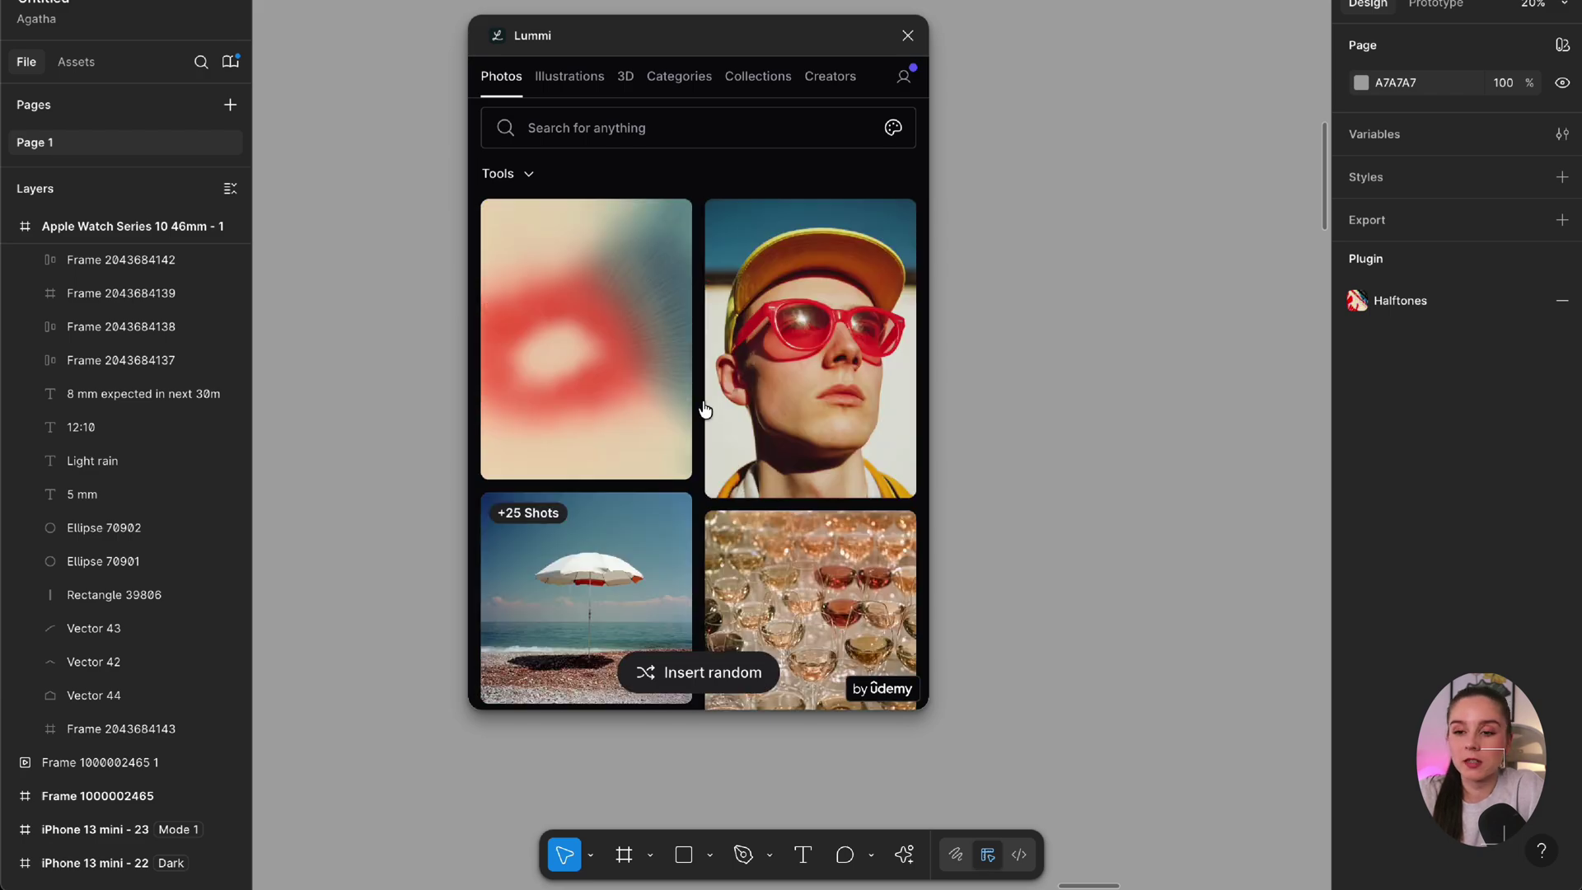
{"action": "left_click", "coordinate": [704, 409]}
{"action": "left_click", "coordinate": [511, 555]}
Reframe the portrait to wide 2:1, then back to square 1:1
{"action": "left_click", "coordinate": [709, 547]}
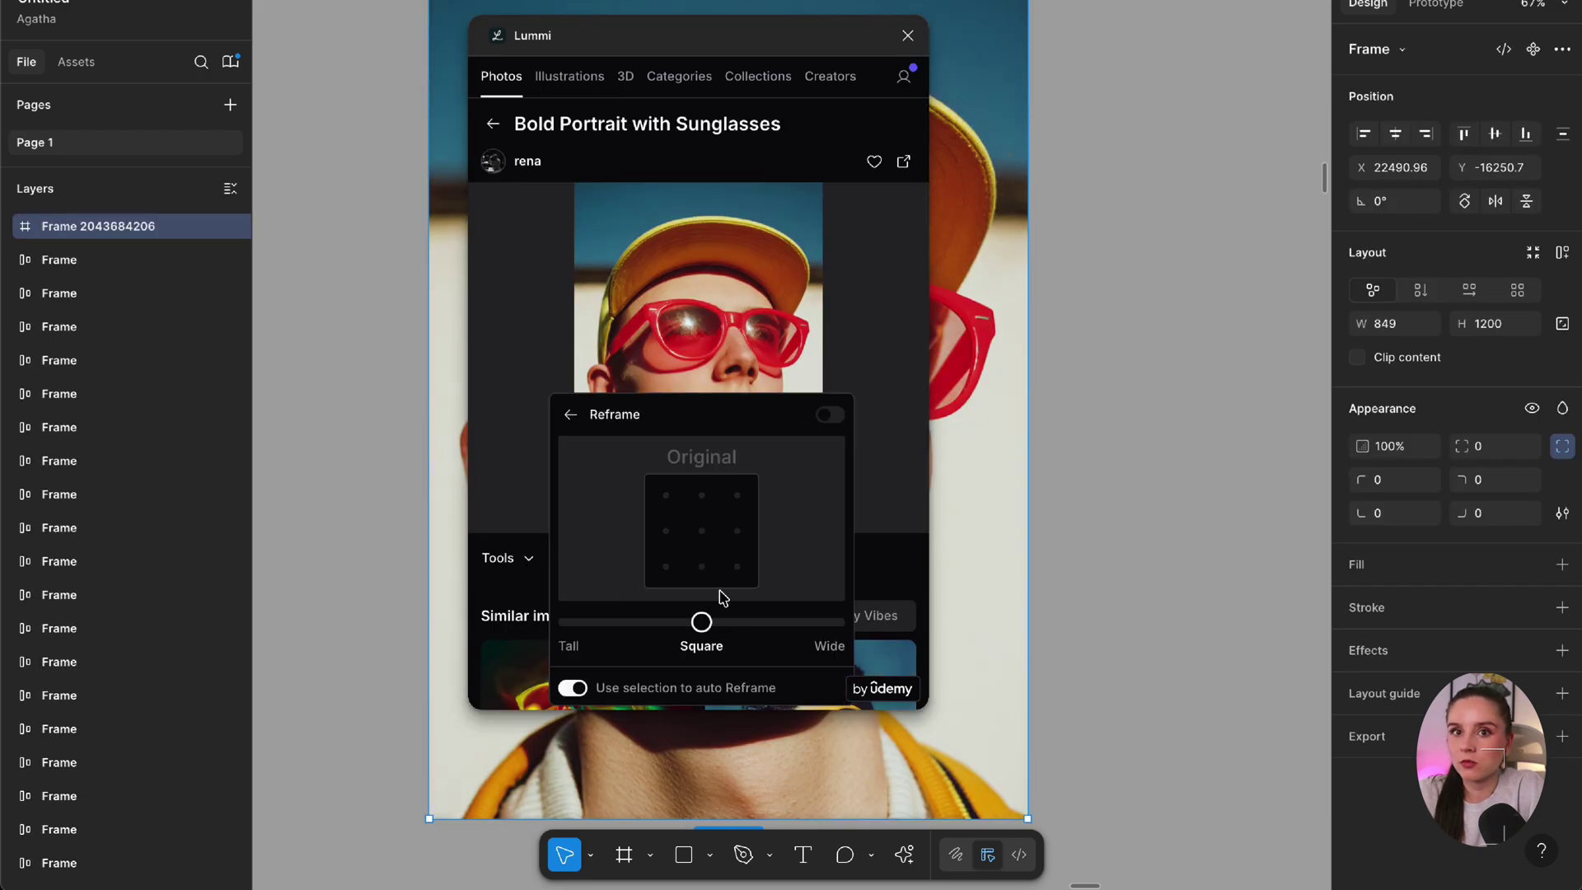
{"action": "left_click_drag", "start_coordinate": [701, 621], "coordinate": [833, 621]}
{"action": "left_click", "coordinate": [605, 621]}
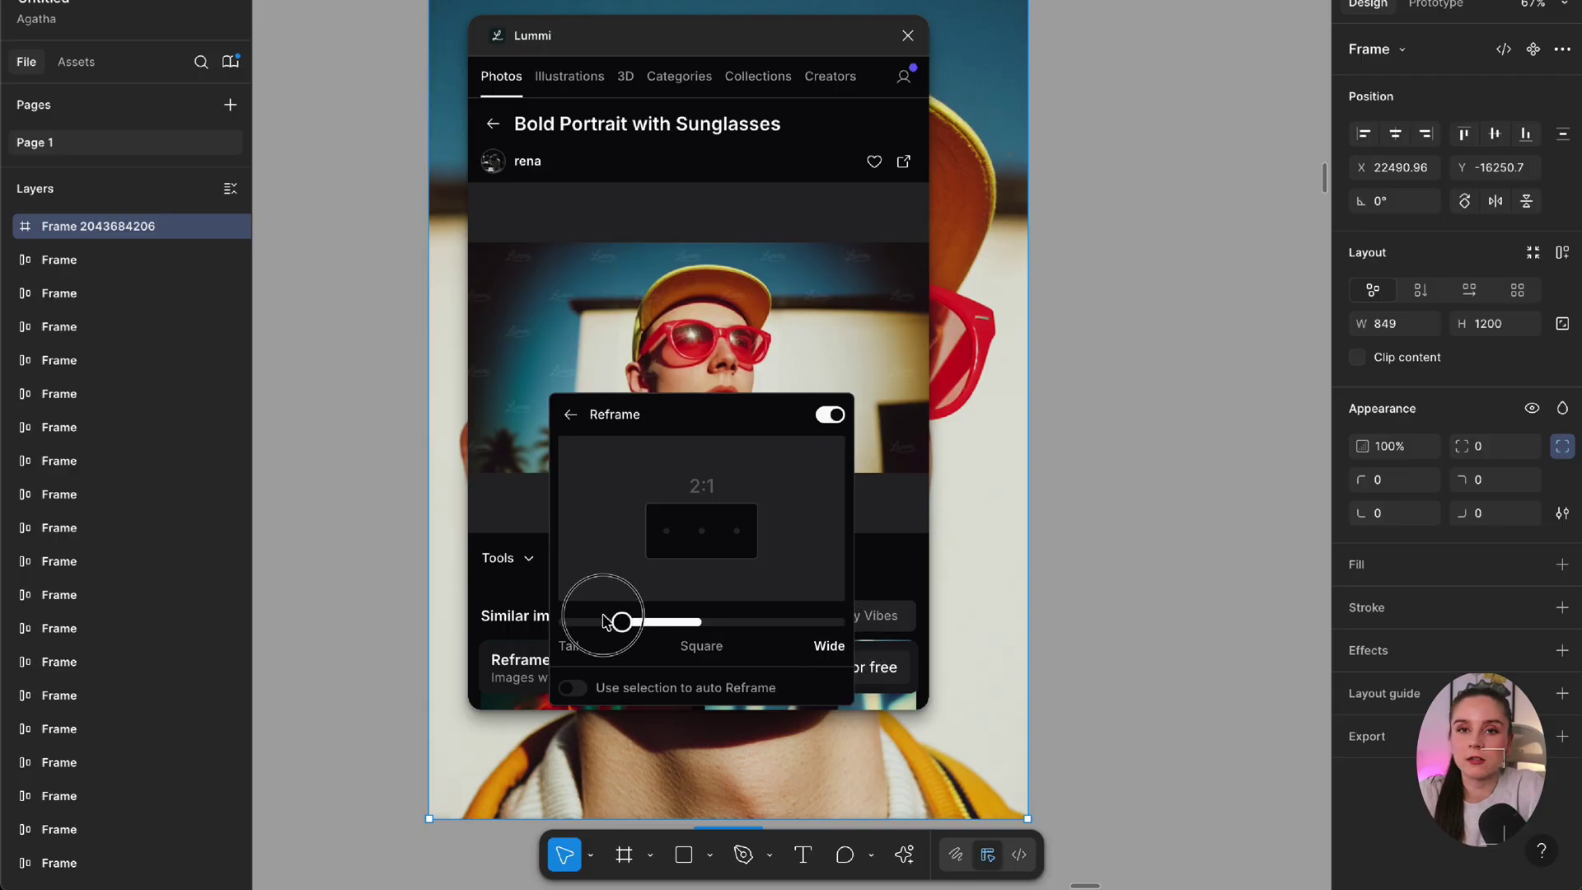
{"action": "left_click_drag", "start_coordinate": [606, 621], "coordinate": [699, 625]}
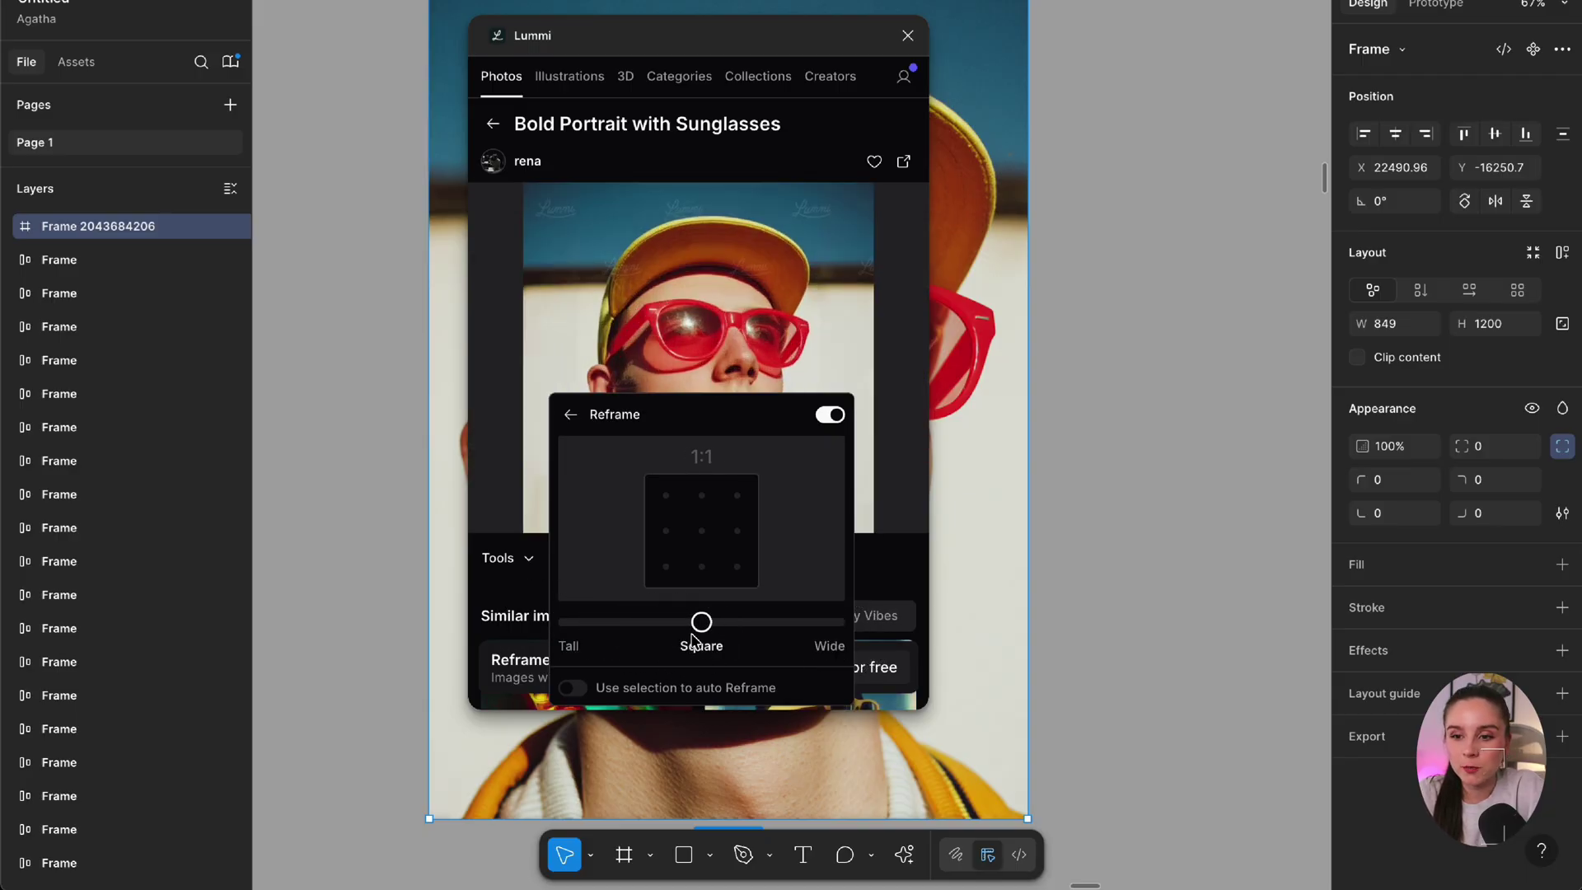
{"action": "left_click", "coordinate": [569, 413]}
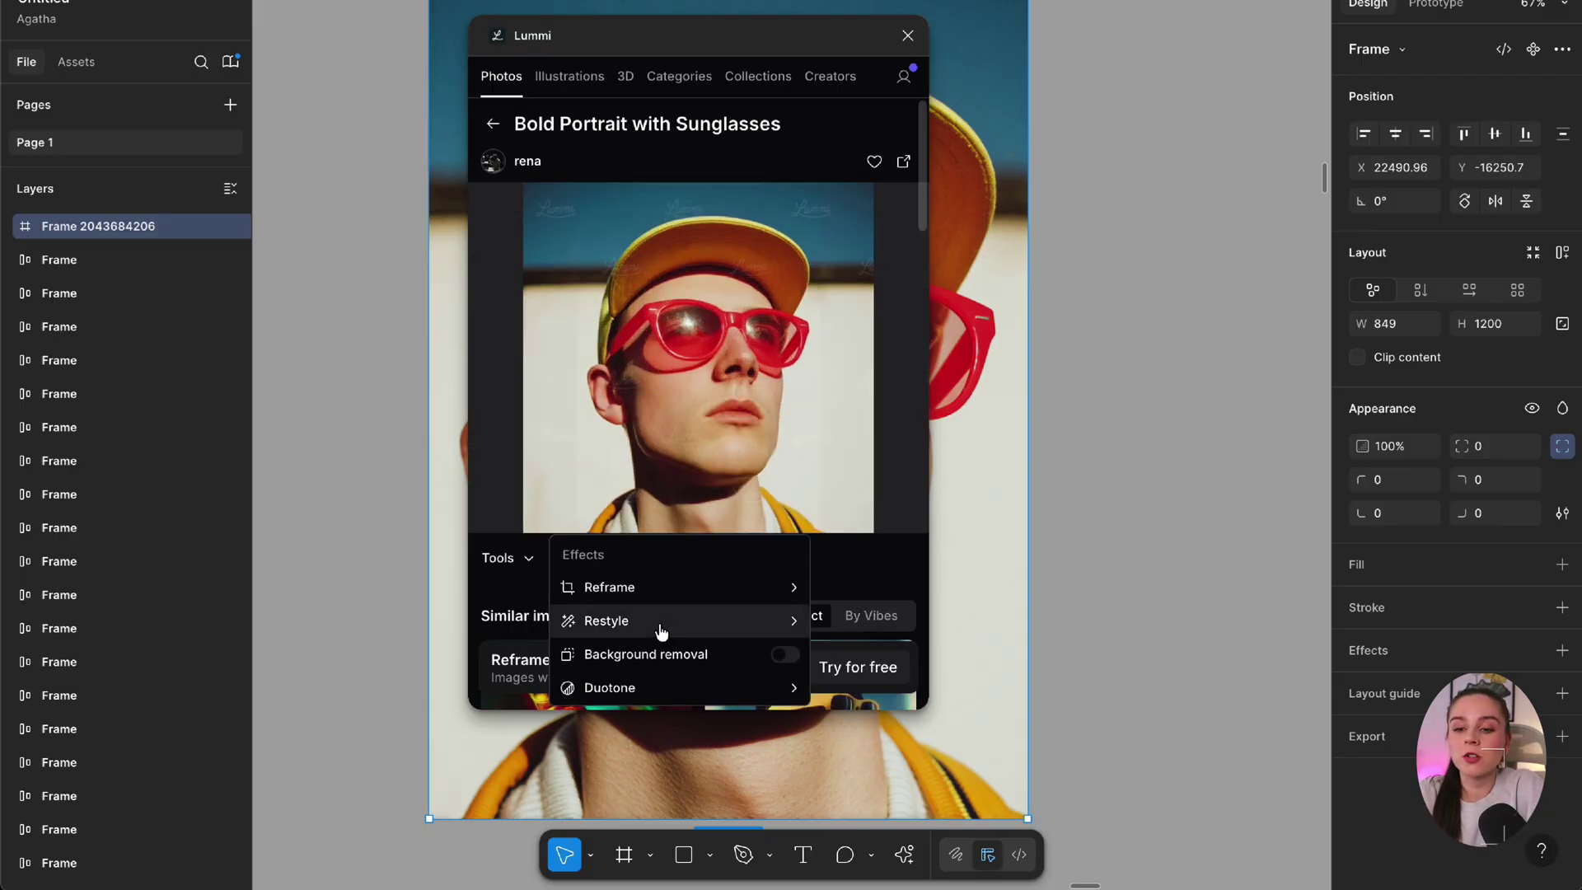
Preview the Restyle art styles, then close the effects list and the Lummi window
{"action": "left_click", "coordinate": [738, 624]}
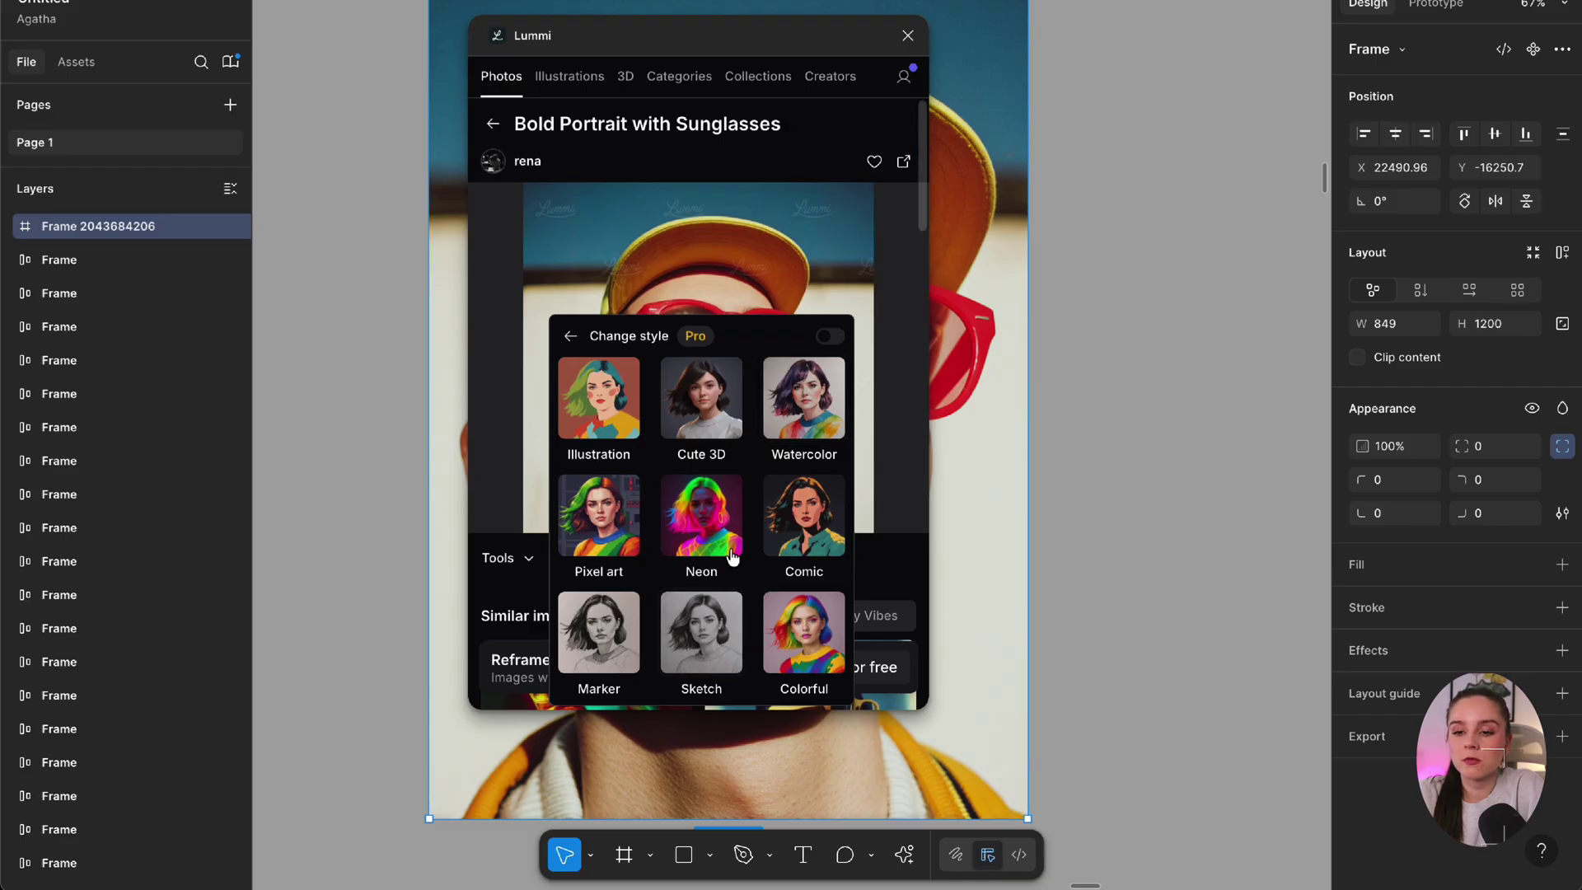
{"action": "left_click", "coordinate": [569, 335]}
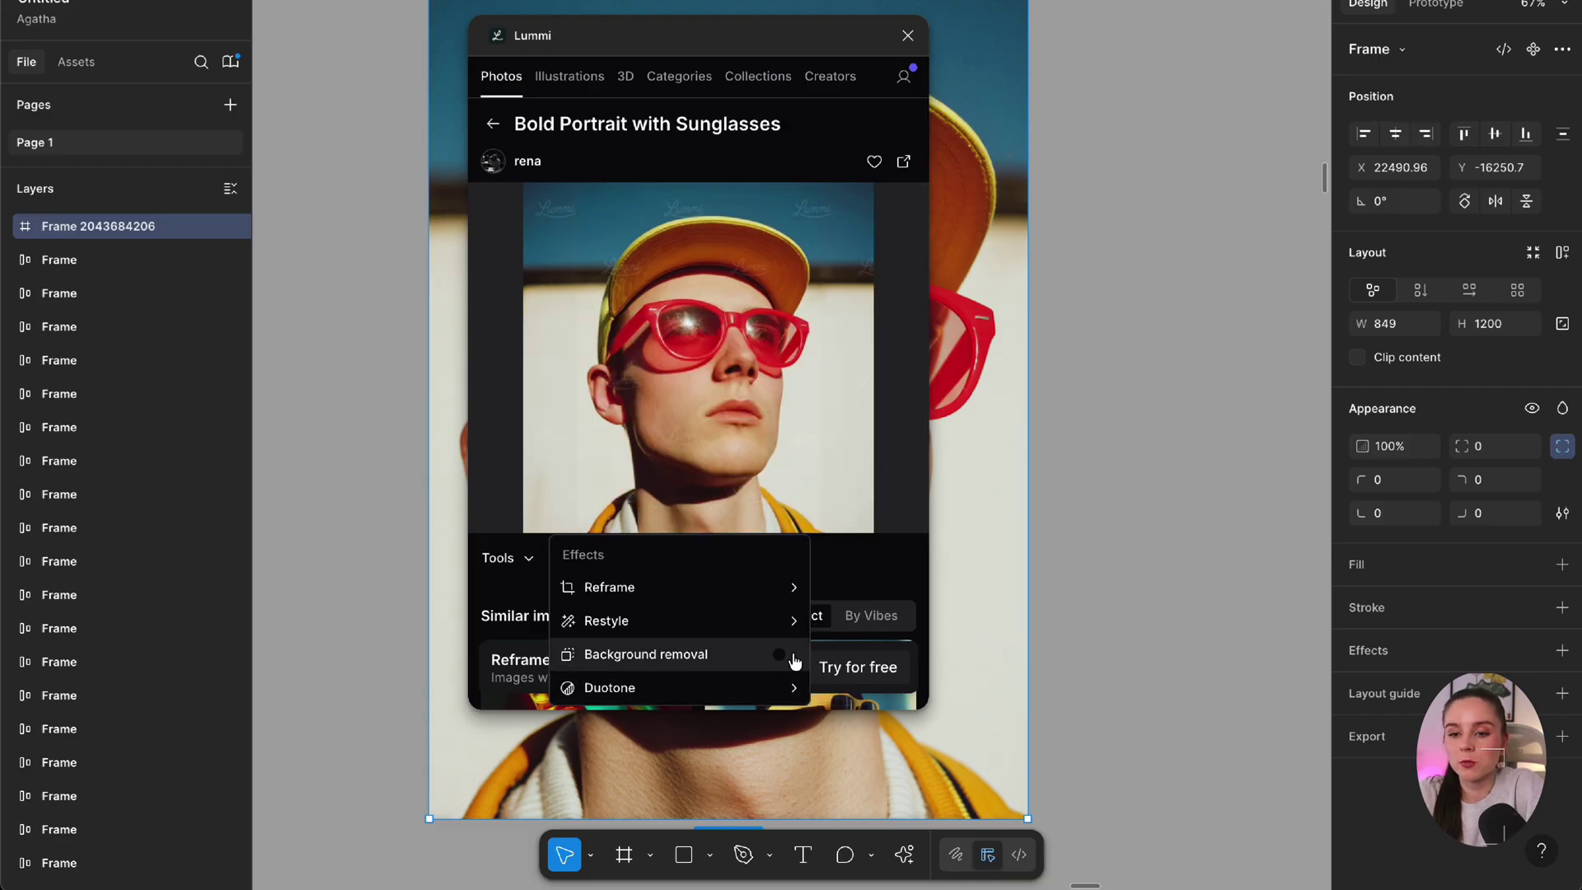
{"action": "left_click", "coordinate": [515, 597]}
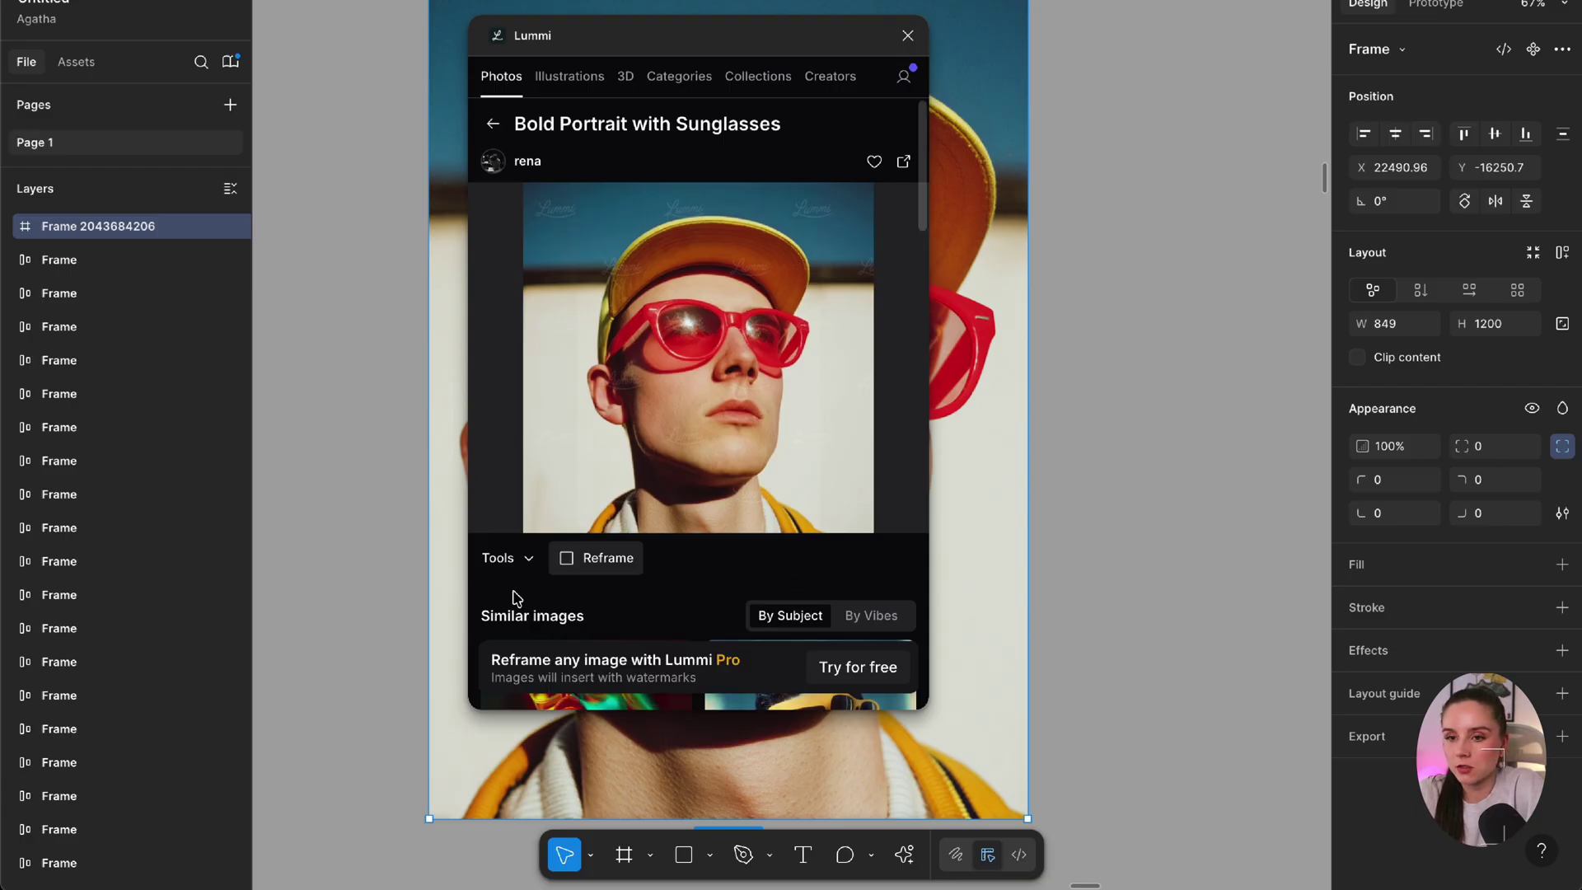
{"action": "left_click", "coordinate": [907, 37]}
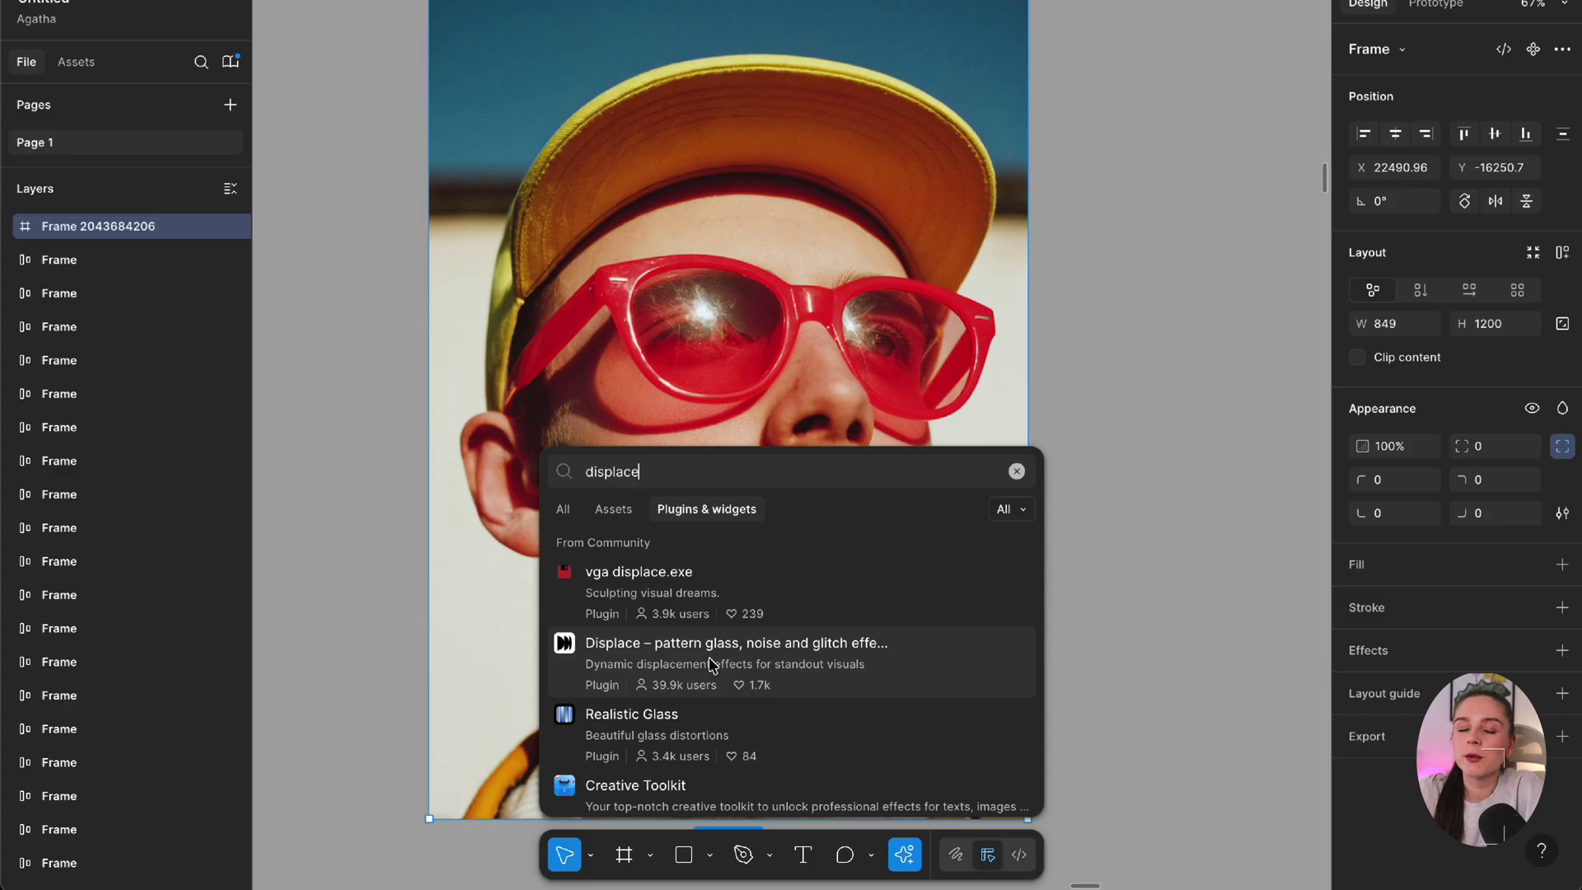
Run Displace on the portrait with X Shift -100 and Scale 0.3
{"action": "left_click", "coordinate": [712, 663]}
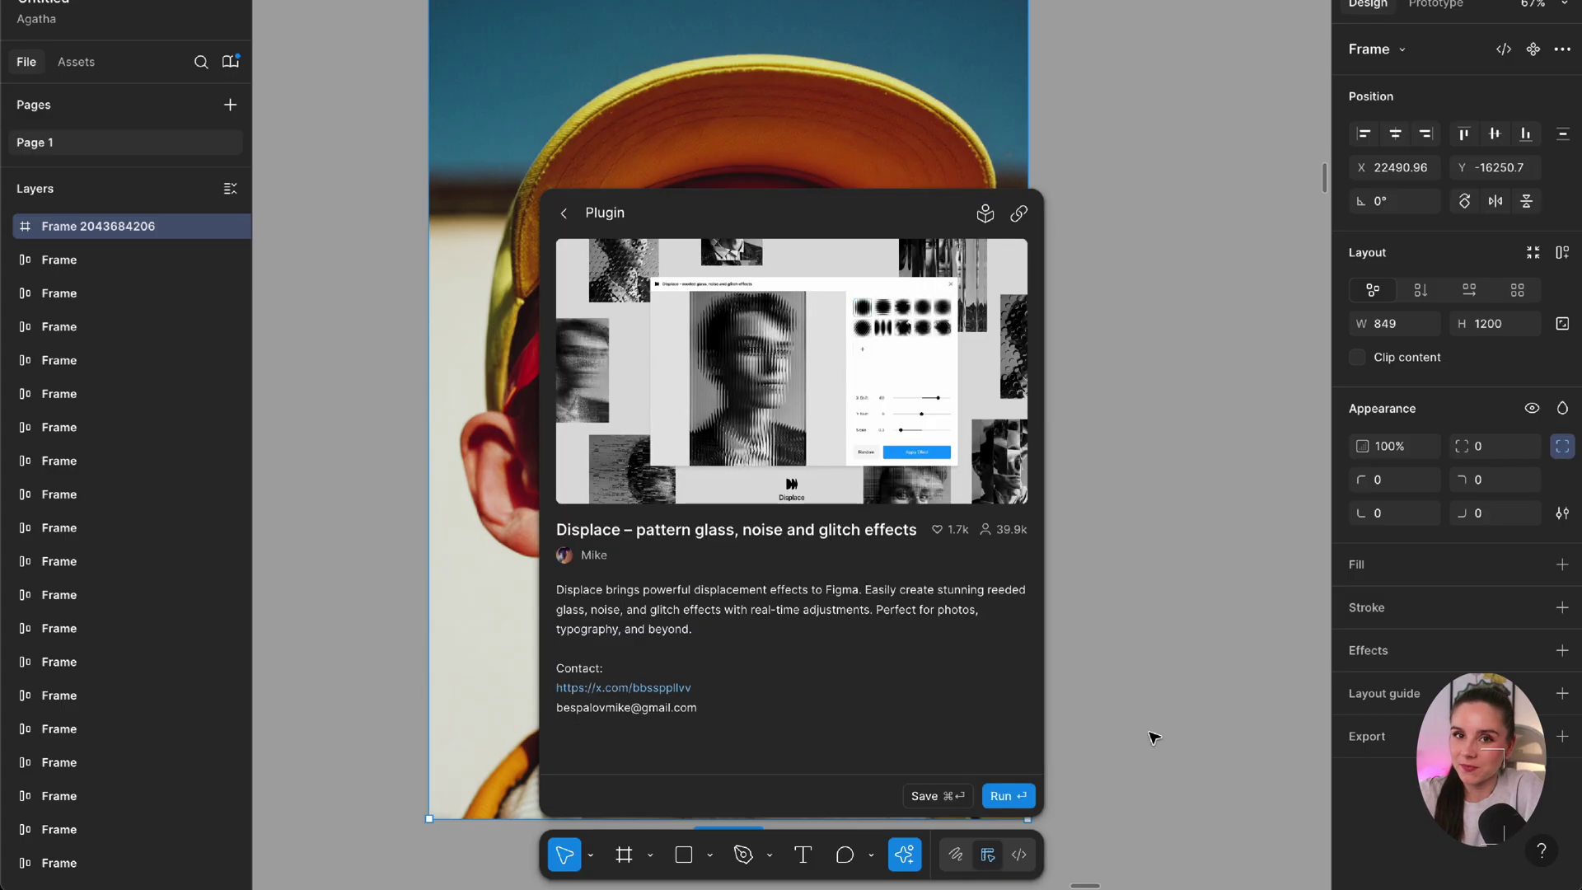
{"action": "left_click", "coordinate": [1009, 798]}
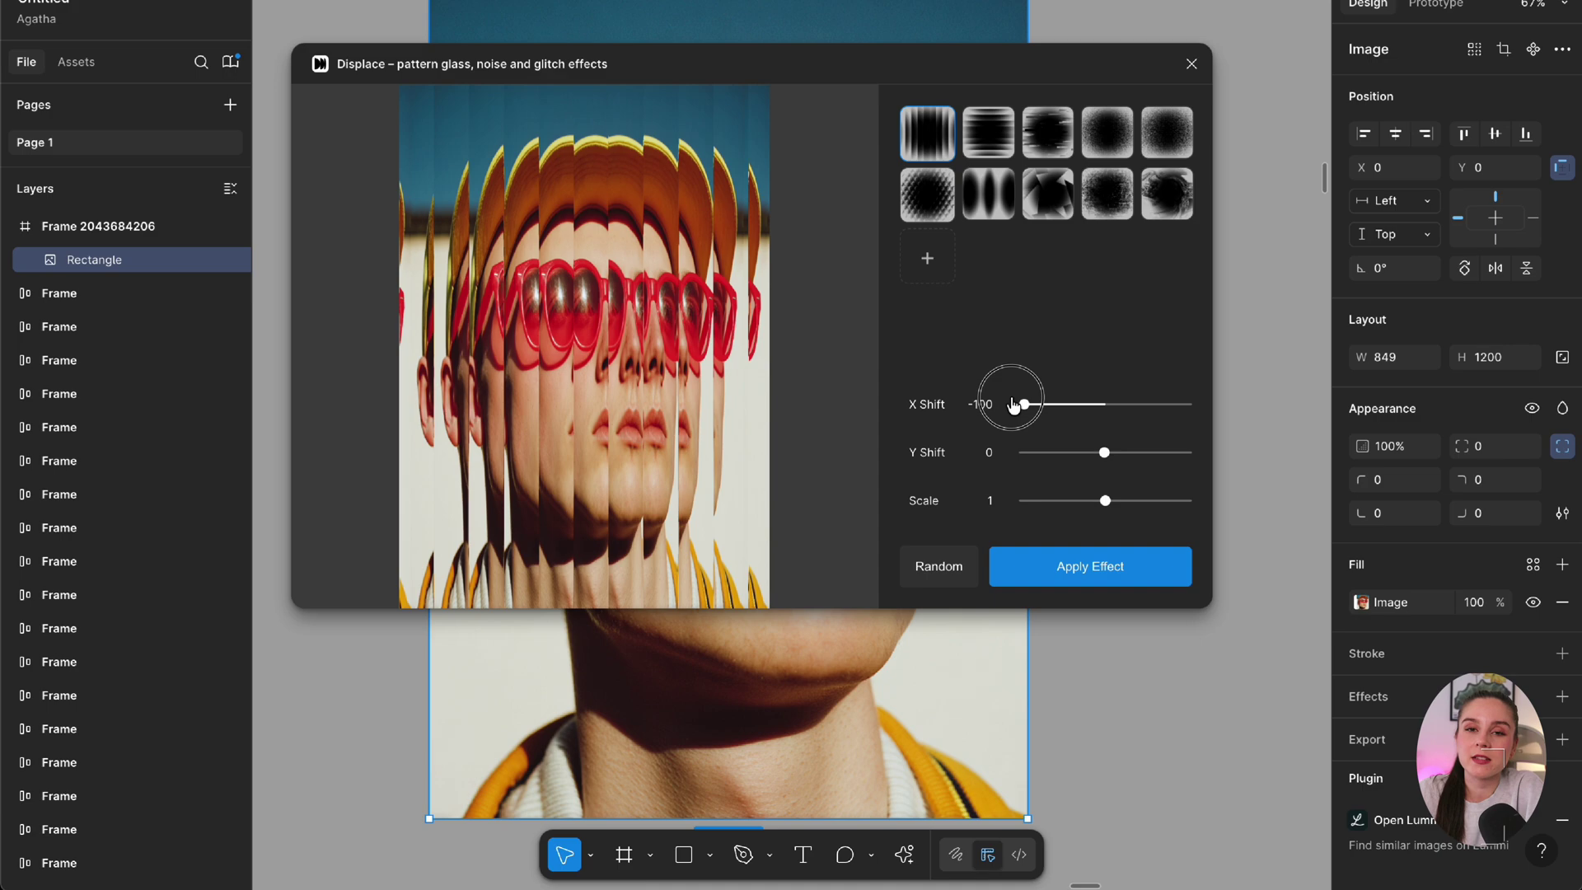
{"action": "mouse_move", "coordinate": [1013, 406]}
{"action": "left_mouse_down"}
{"action": "mouse_move", "coordinate": [1207, 417]}
{"action": "mouse_move", "coordinate": [999, 408]}
{"action": "left_mouse_up"}
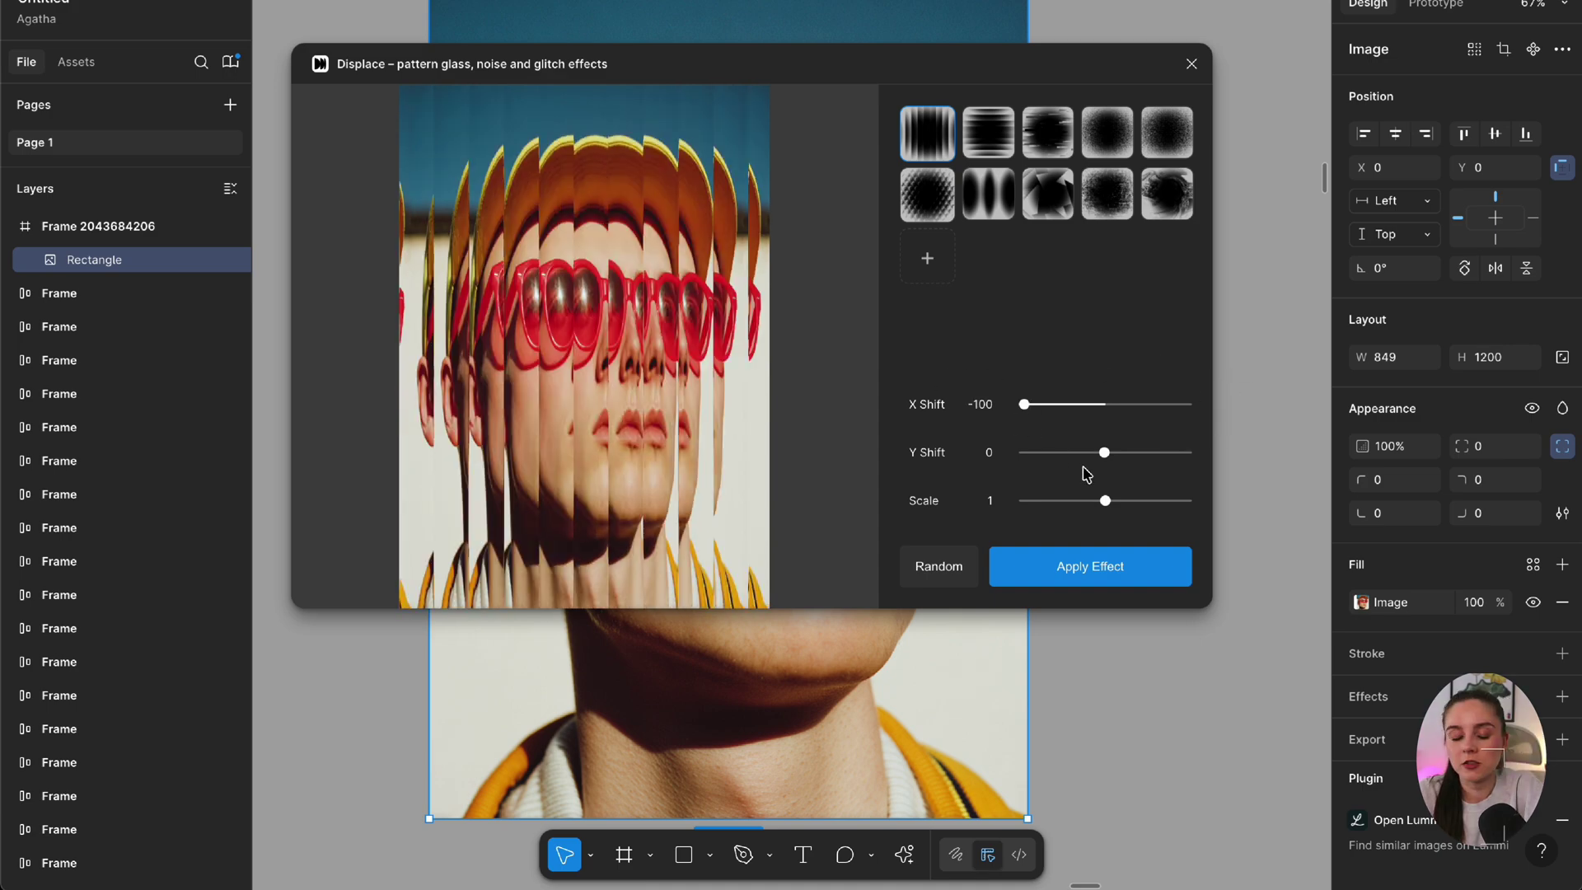
{"action": "left_click_drag", "start_coordinate": [1101, 452], "coordinate": [1008, 507]}
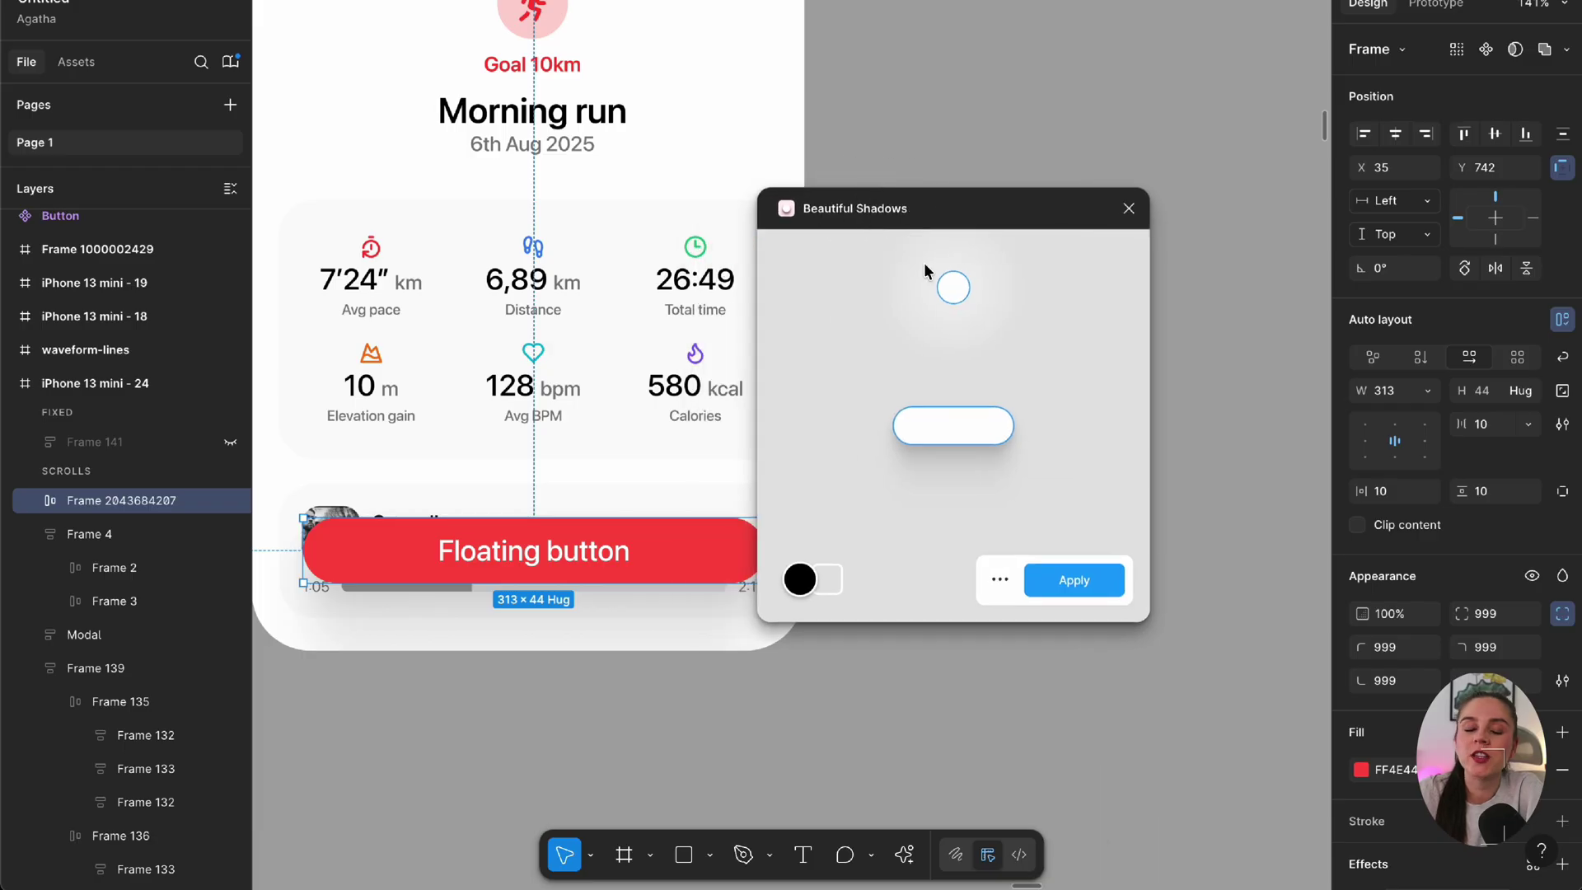
Reposition the Beautiful Shadows light source and change the shadow colour from red back to black
{"action": "mouse_move", "coordinate": [970, 445]}
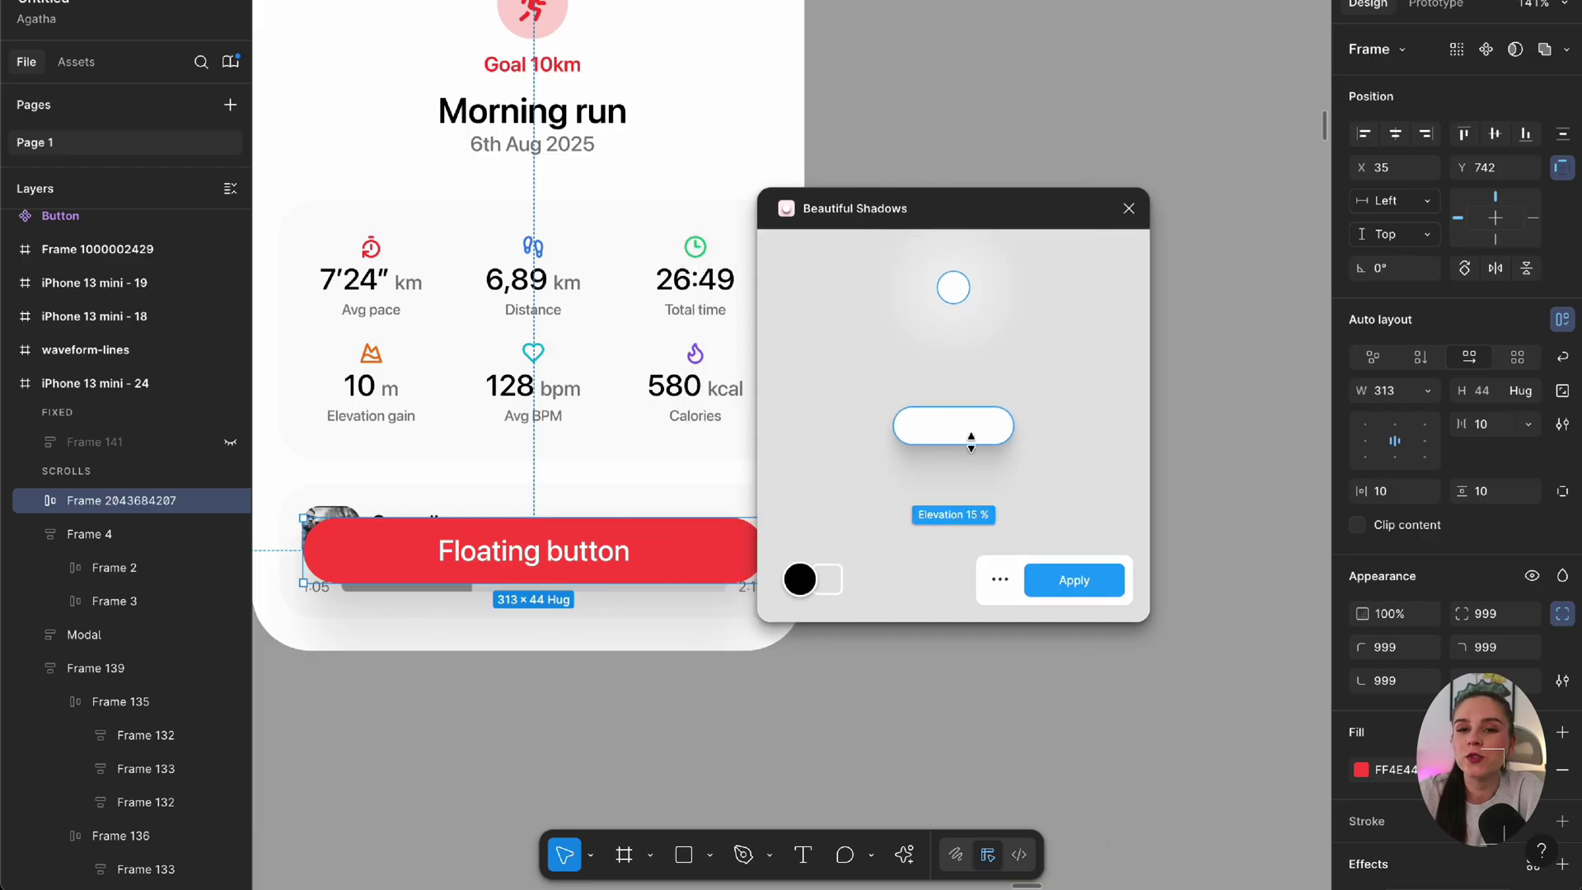
{"action": "left_click_drag", "start_coordinate": [953, 287], "coordinate": [926, 353]}
{"action": "left_click", "coordinate": [799, 579]}
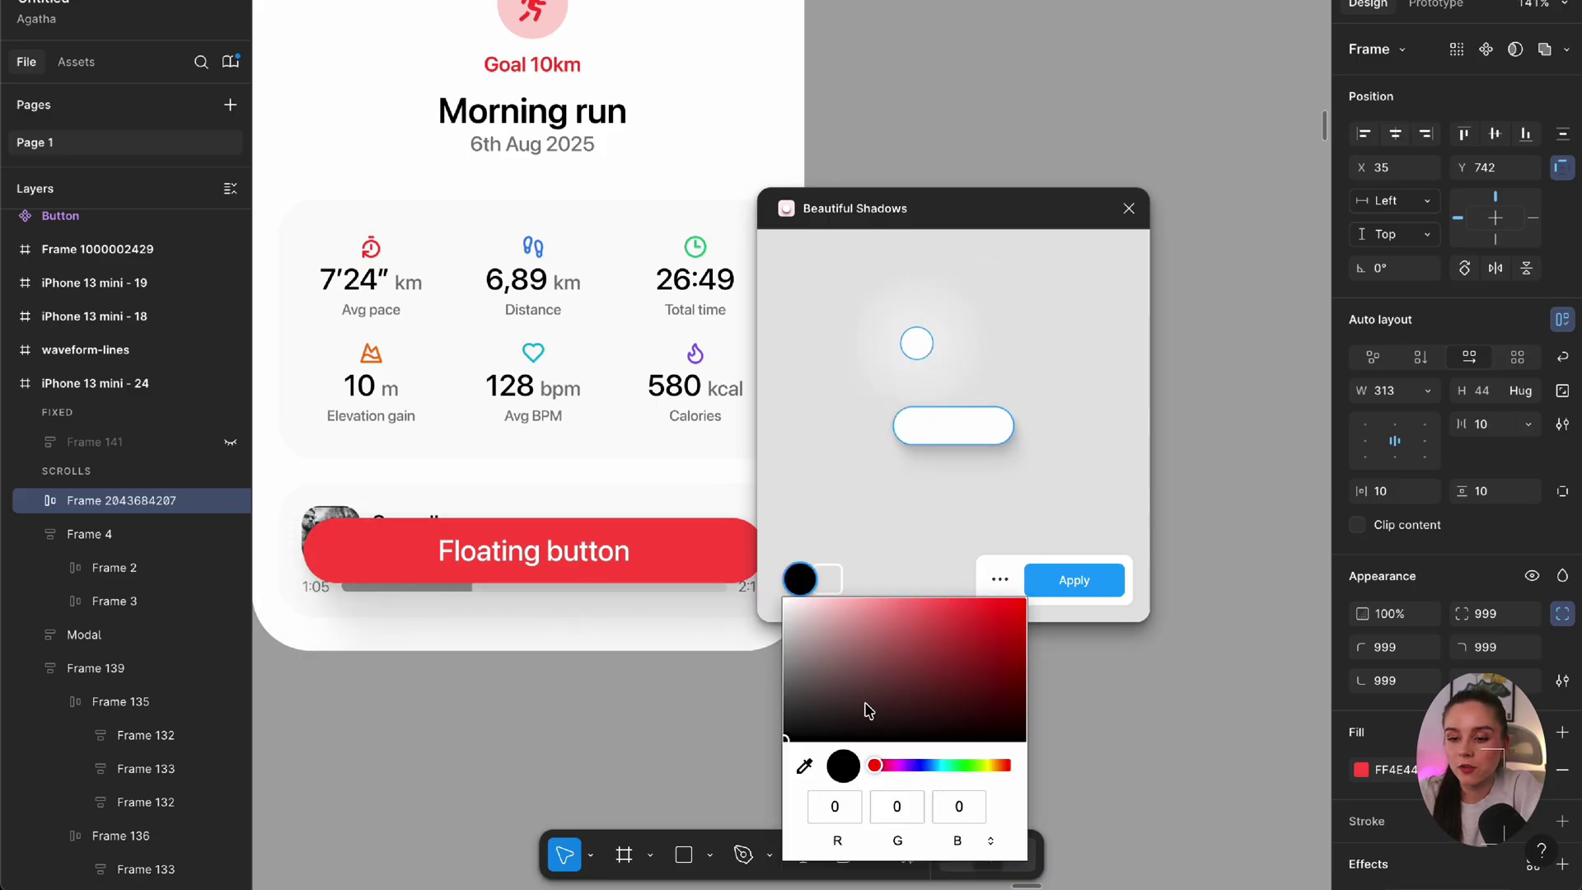
{"action": "left_click_drag", "start_coordinate": [867, 710], "coordinate": [1028, 605]}
{"action": "left_click_drag", "start_coordinate": [917, 343], "coordinate": [953, 386]}
{"action": "left_click", "coordinate": [799, 579]}
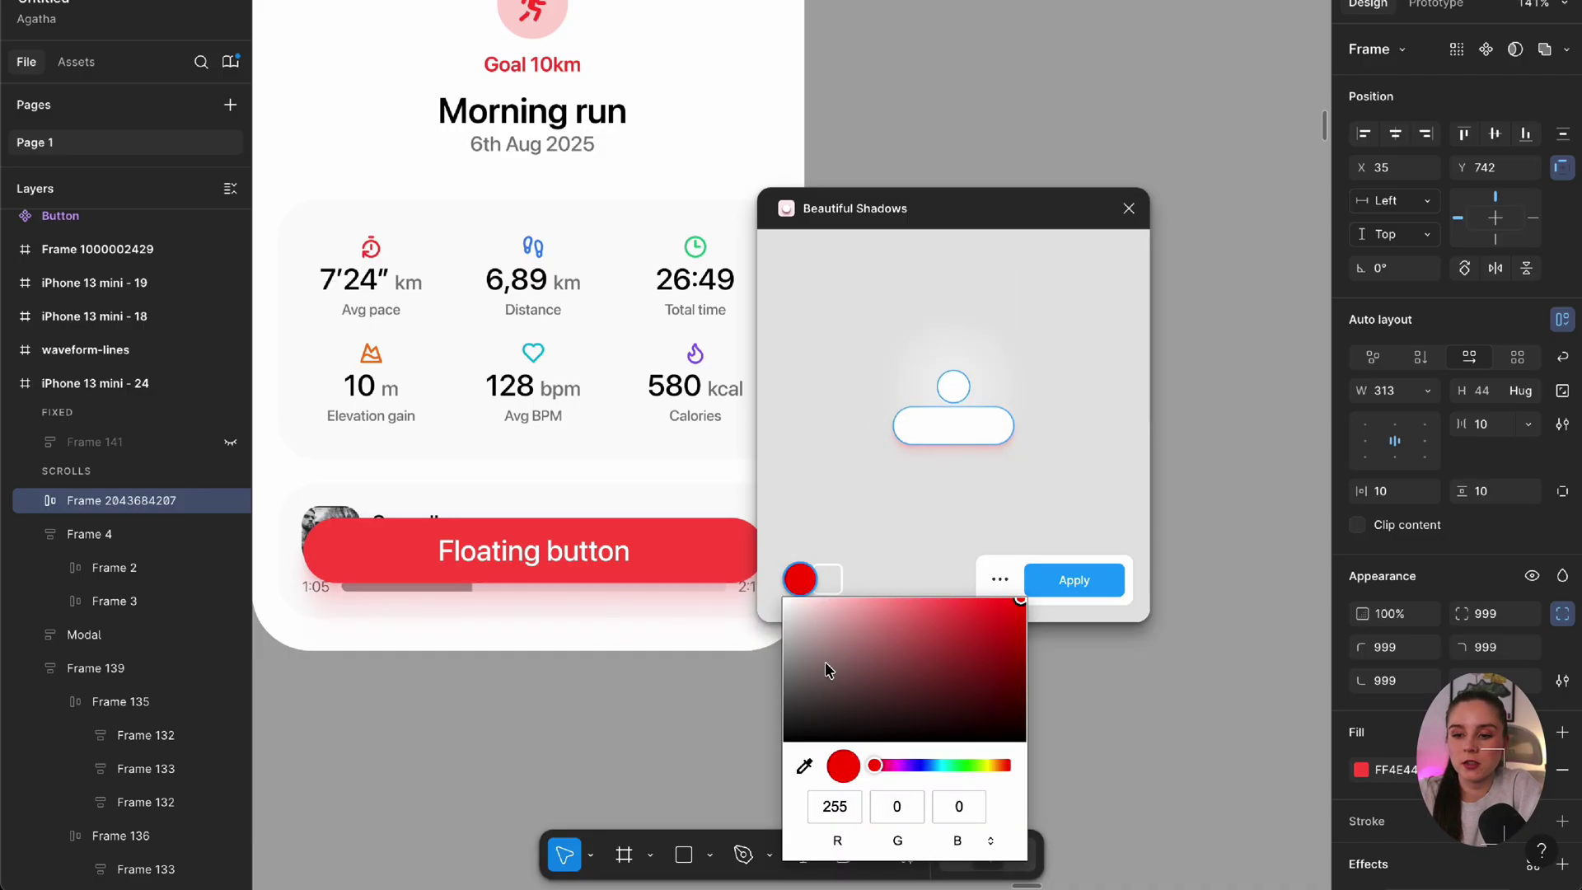
{"action": "left_click_drag", "start_coordinate": [828, 669], "coordinate": [757, 810]}
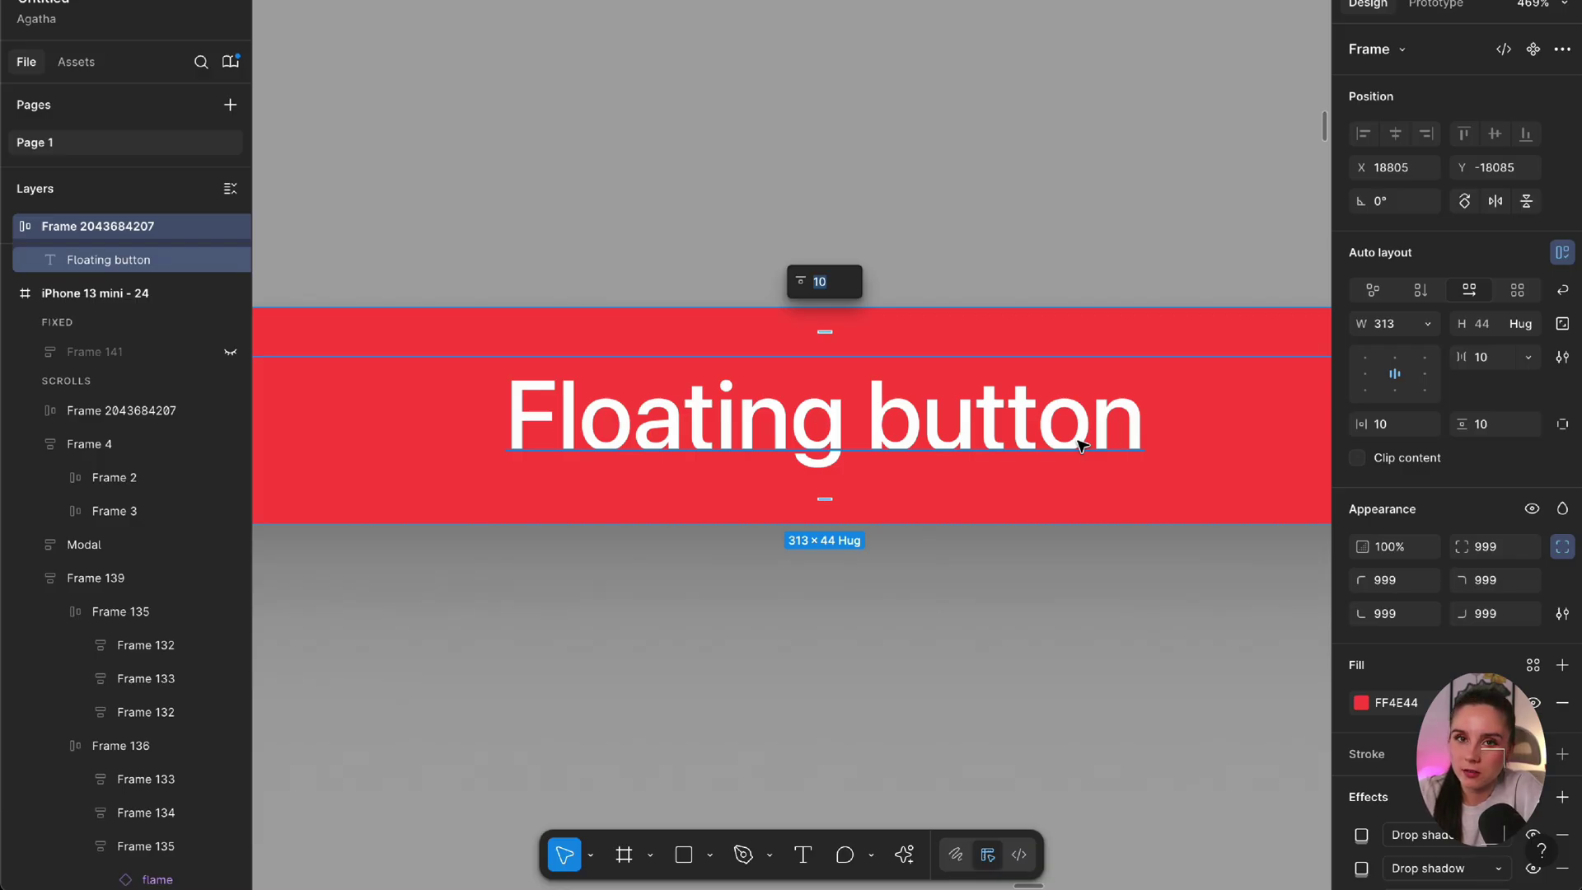
Browse the Floating button label's fill colour library, searching for '400'
{"action": "left_click", "coordinate": [1064, 418]}
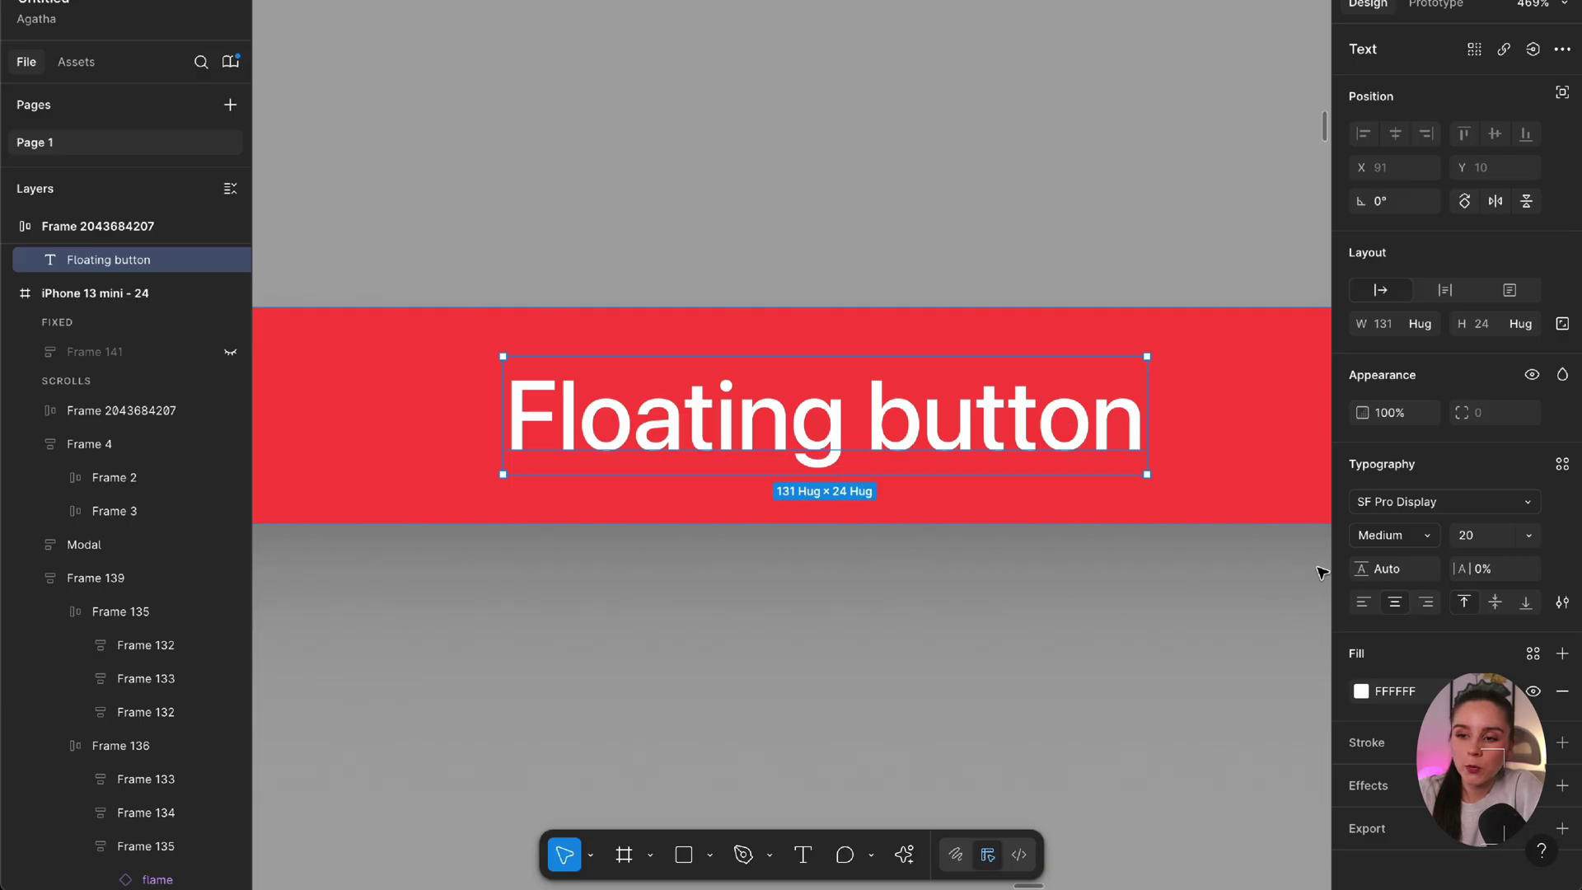
{"action": "left_click", "coordinate": [1360, 688]}
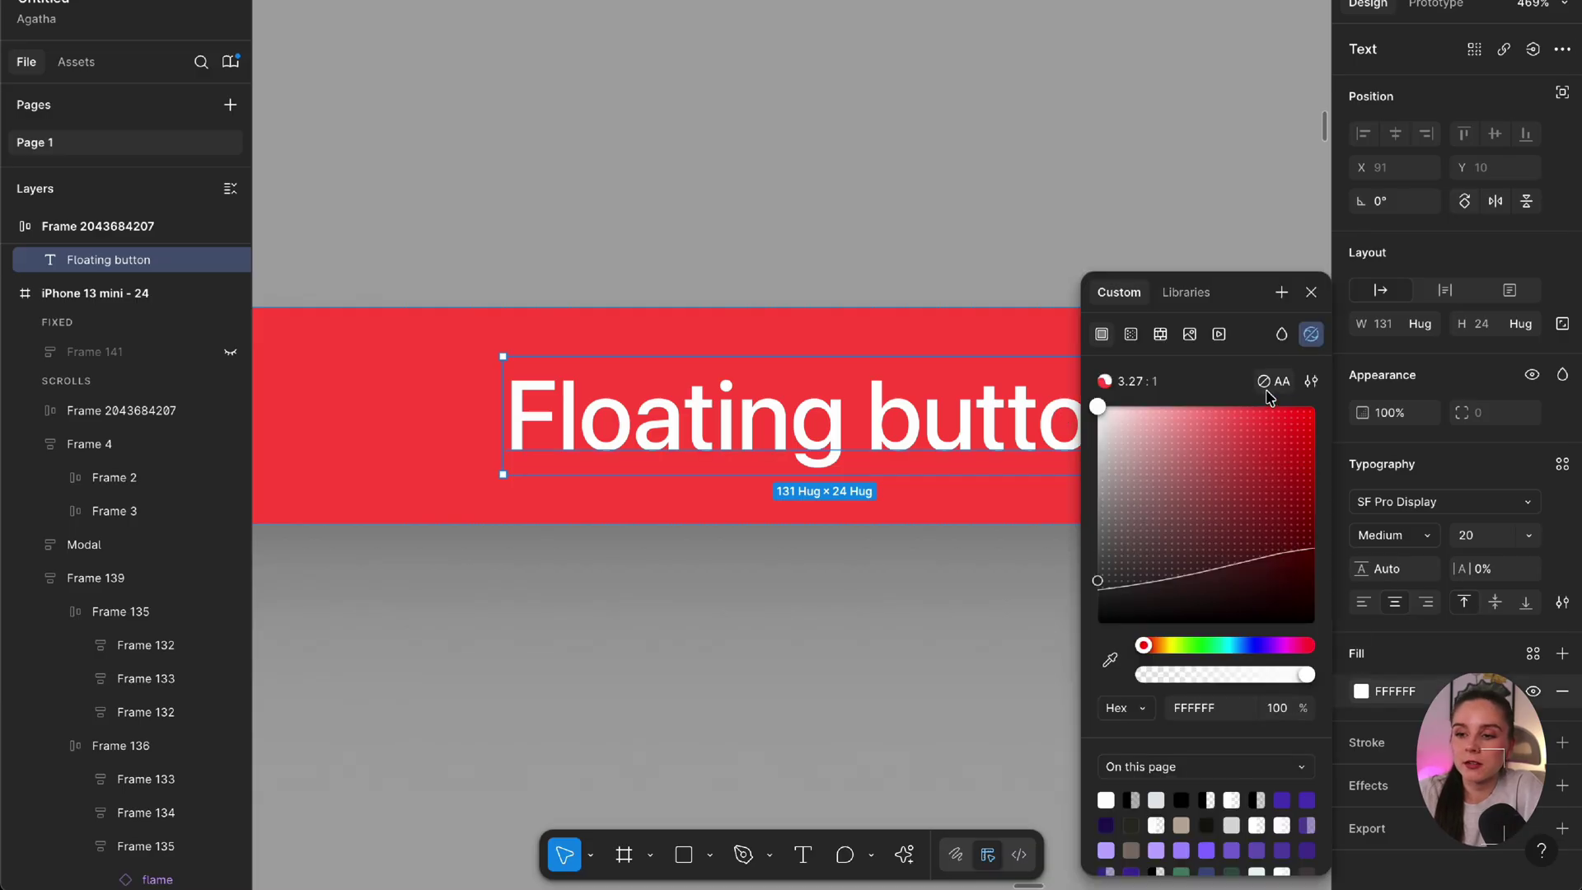
{"action": "mouse_move", "coordinate": [1289, 394]}
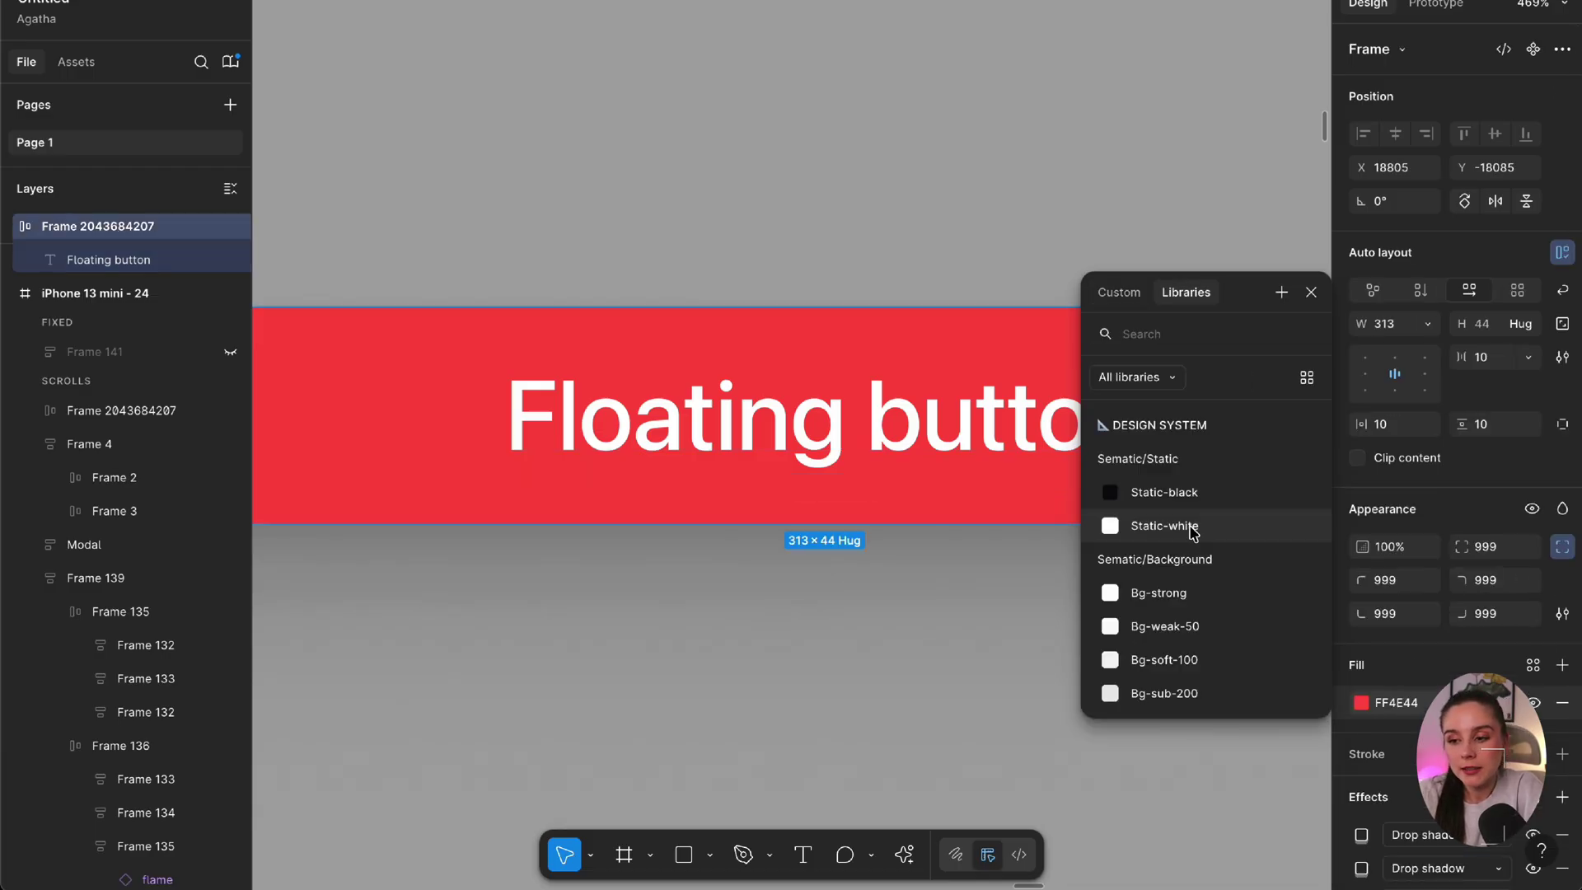
{"action": "type", "text": "400"}
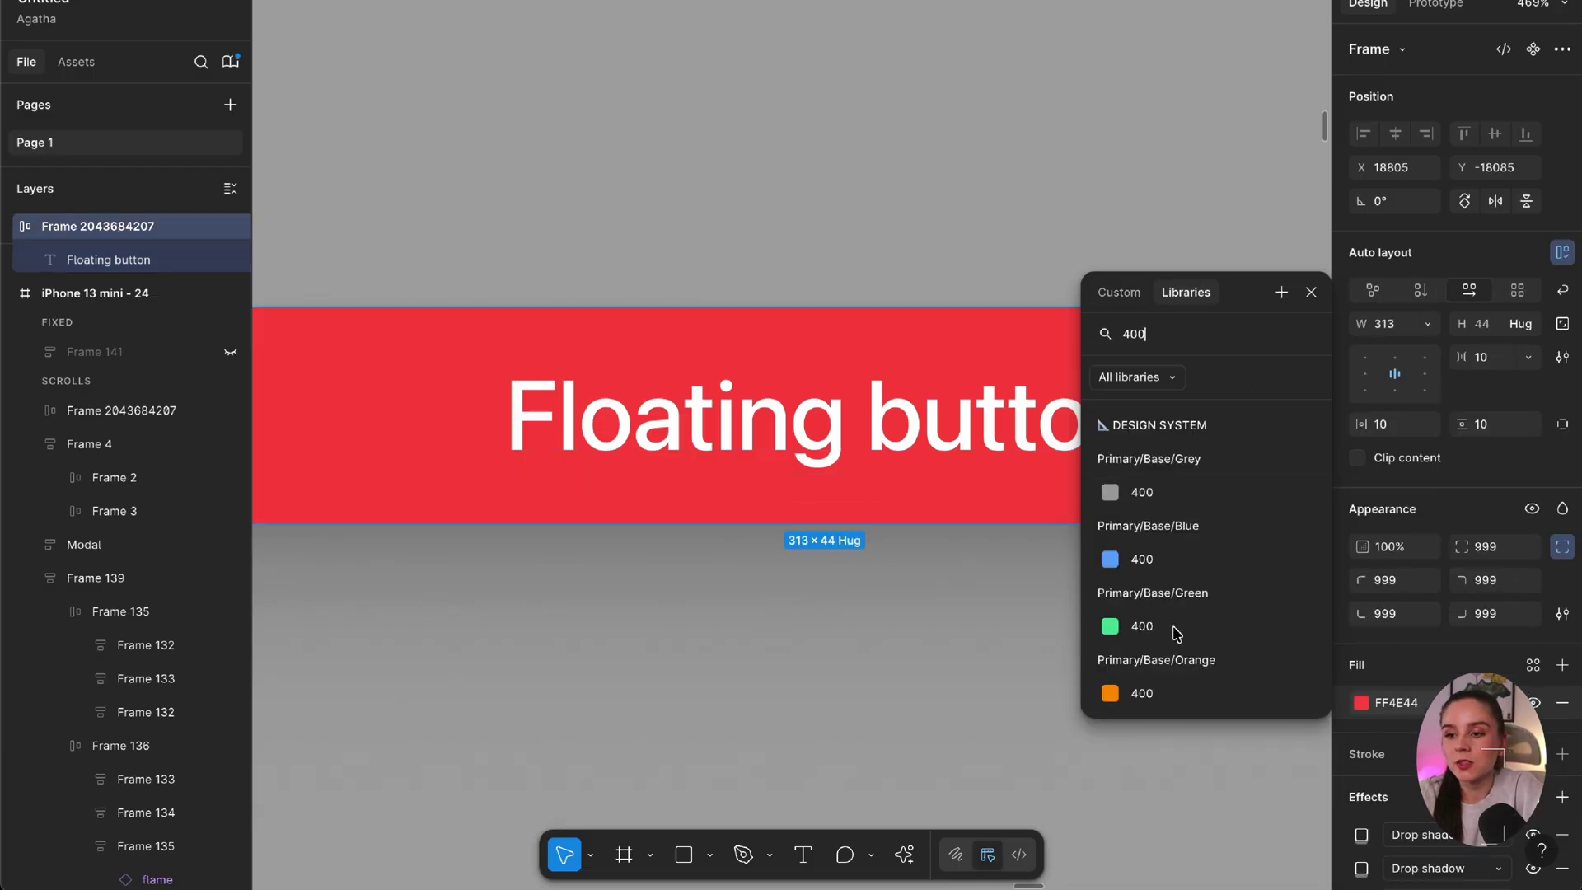
{"action": "scroll", "coordinate": [1175, 640], "scroll_direction": "down", "scroll_amount": 1}
{"action": "scroll", "coordinate": [1145, 587], "scroll_direction": "down", "scroll_amount": 1}
{"action": "key", "text": "Escape"}
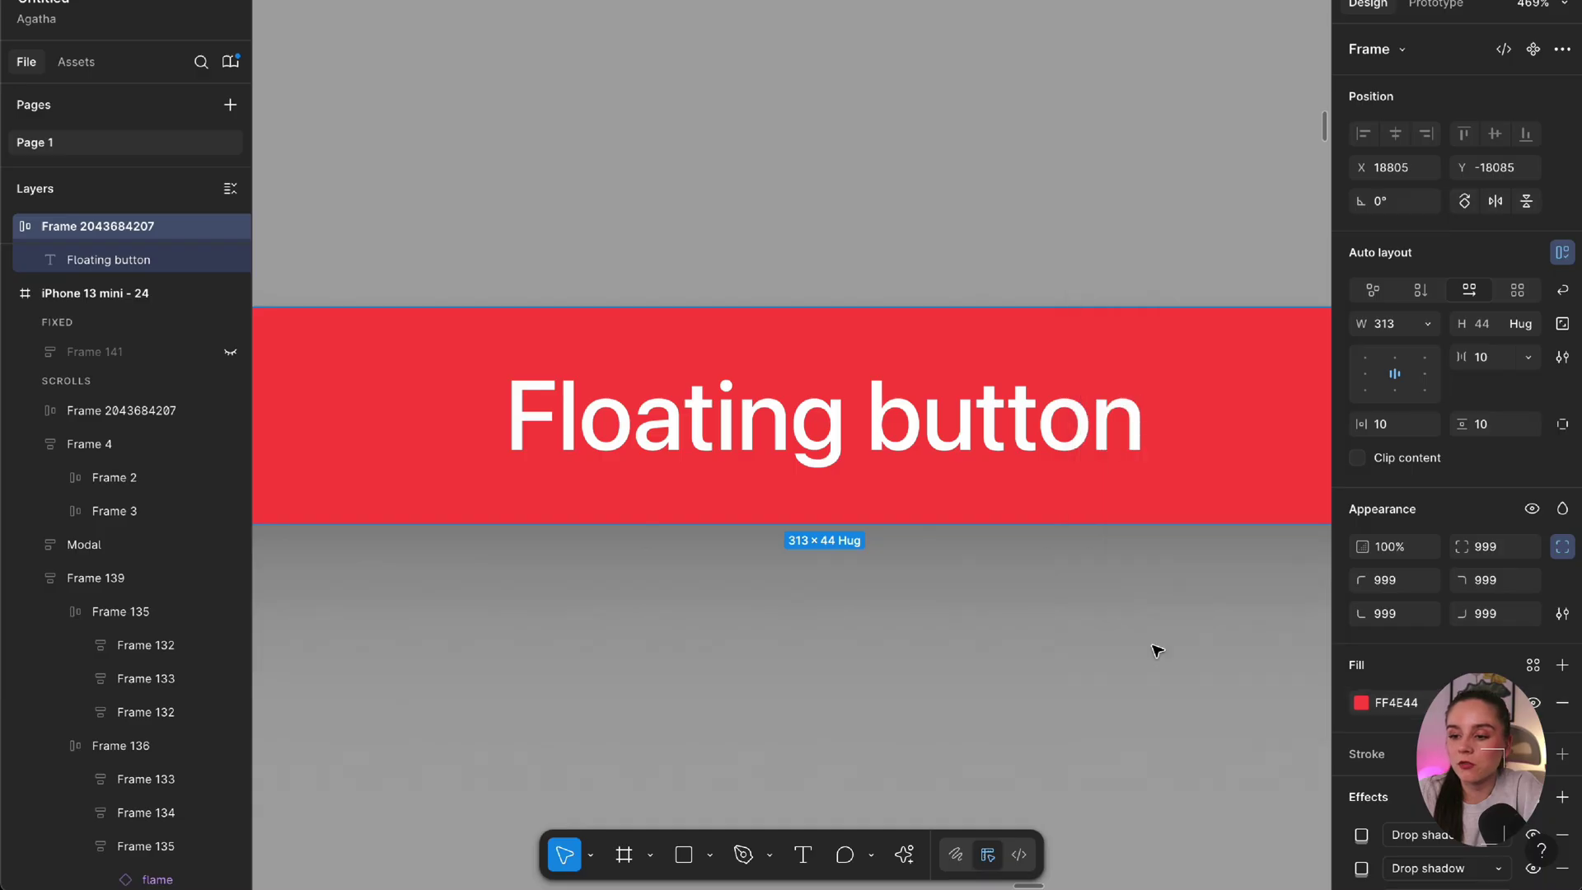
Reselect the label text layer with its fill set to the Text-white-0 library colour
{"action": "double_click", "coordinate": [980, 428]}
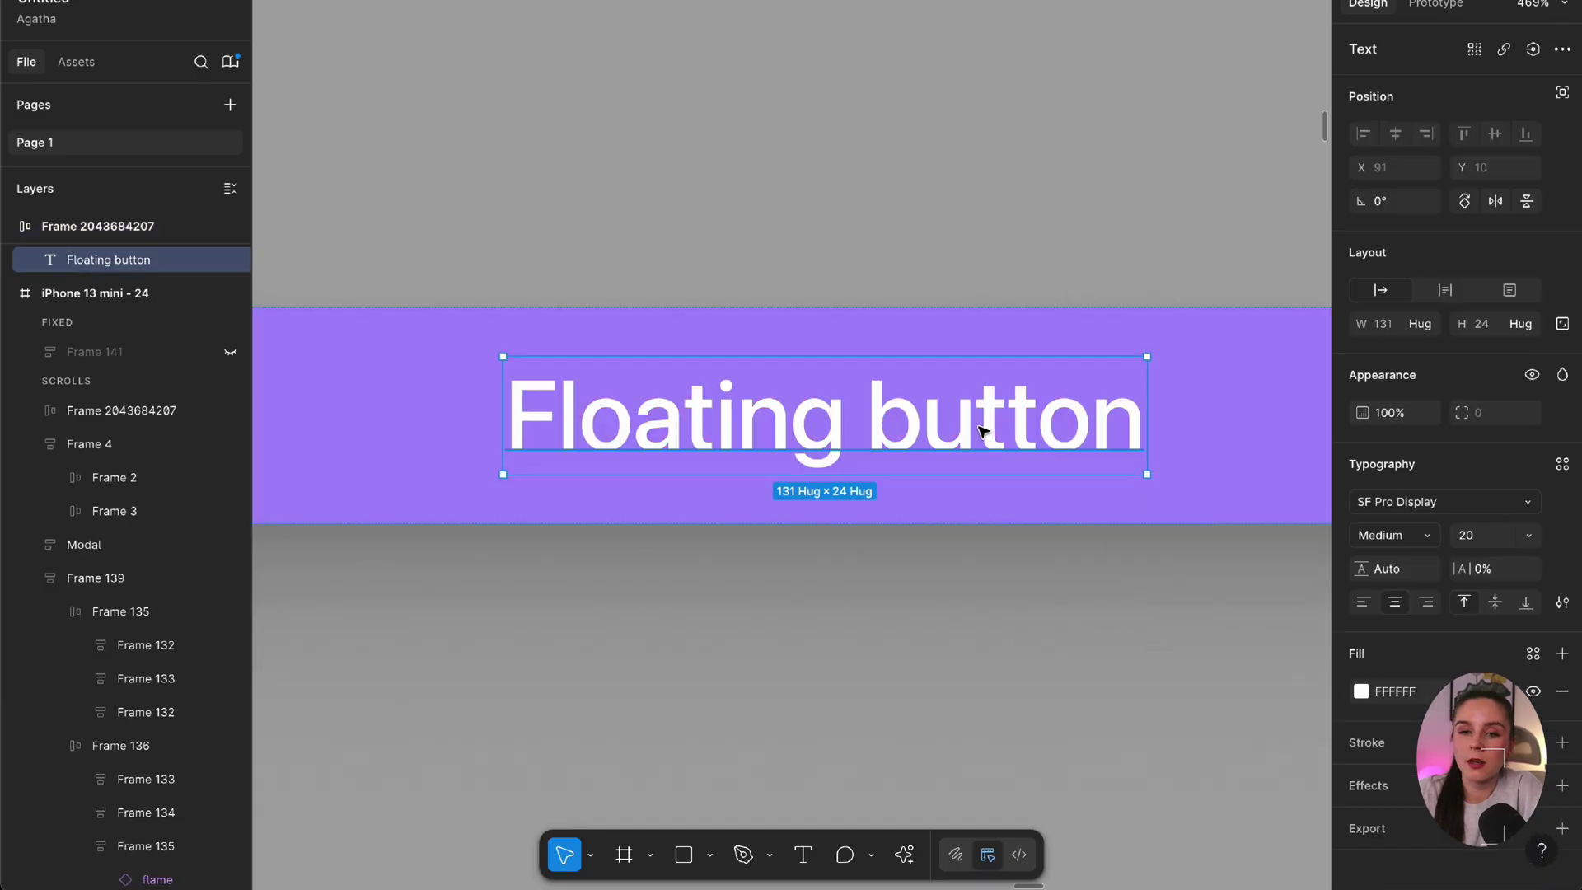
{"action": "key", "text": "Escape"}
{"action": "key", "text": "Return"}
{"action": "left_click", "coordinate": [1360, 681]}
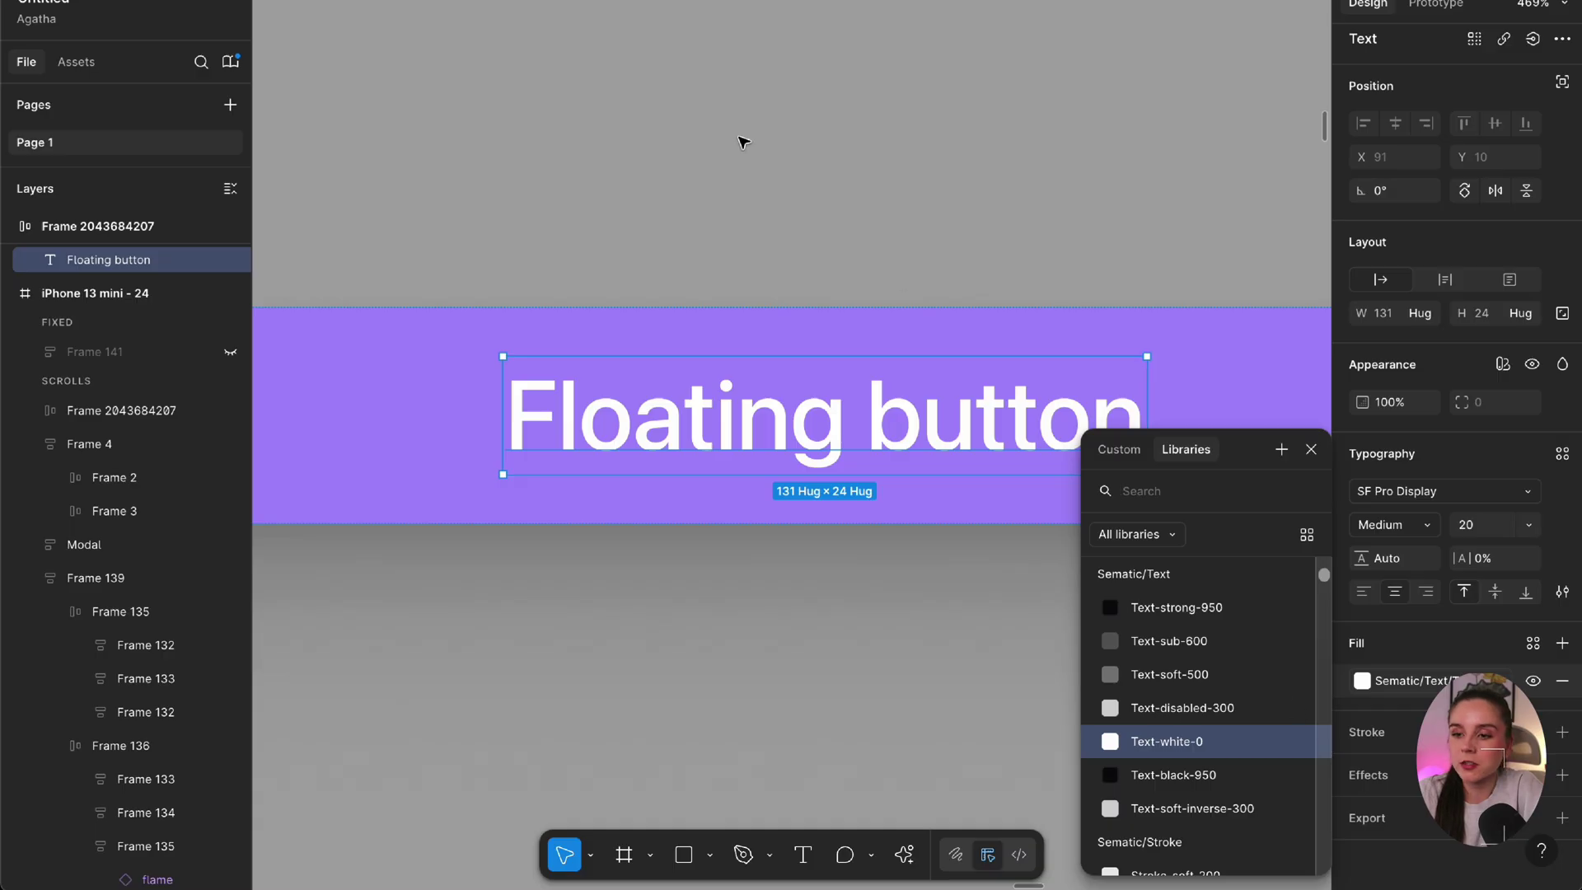
{"action": "left_click", "coordinate": [774, 234]}
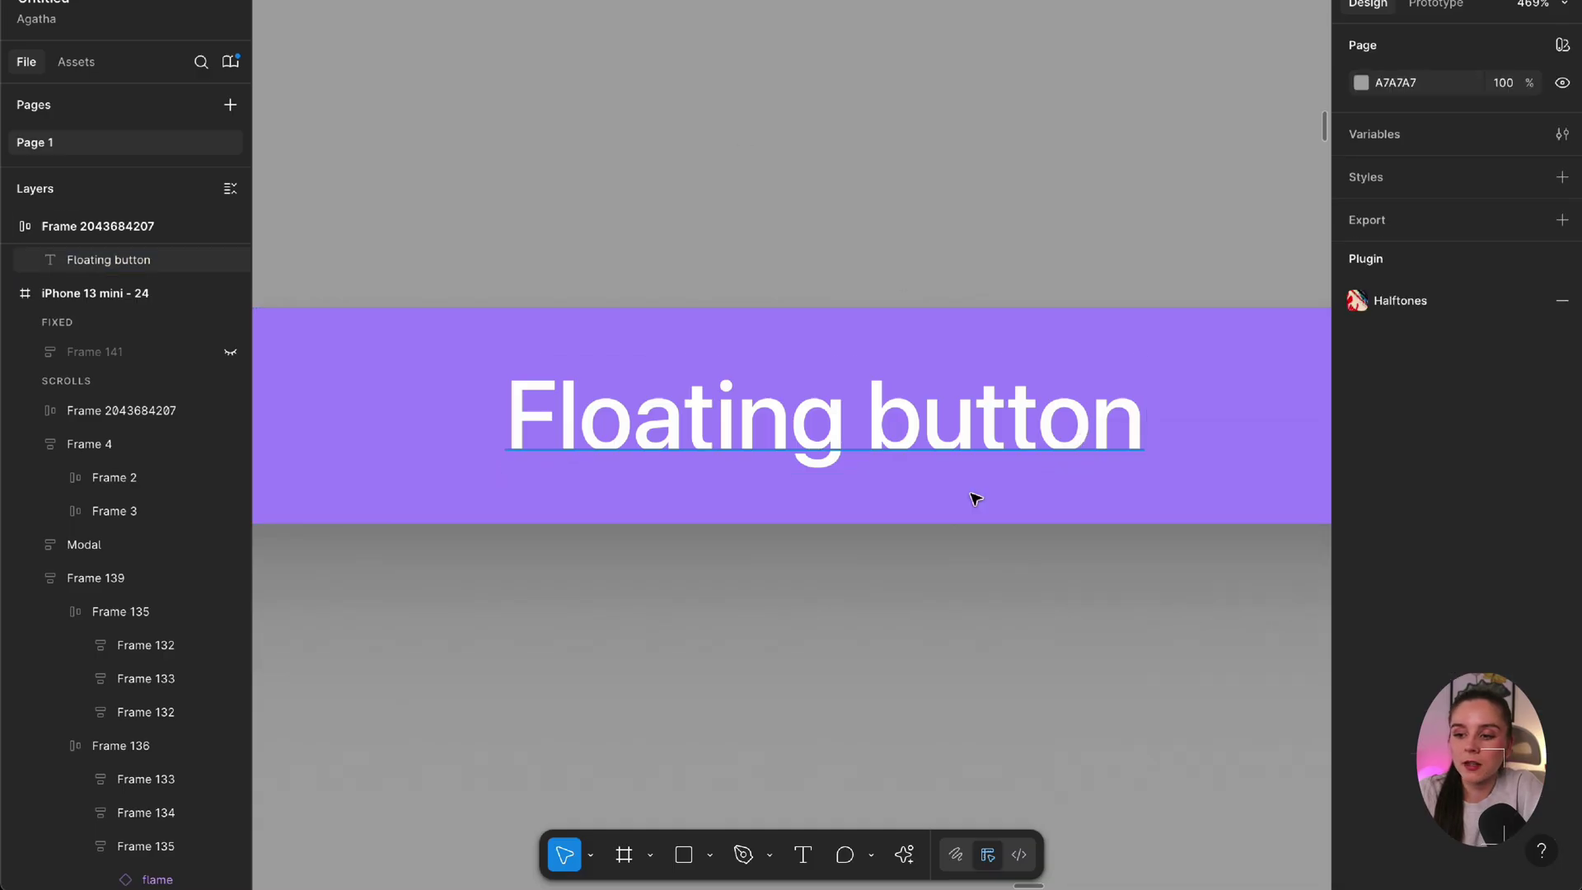
{"action": "left_click", "coordinate": [990, 447]}
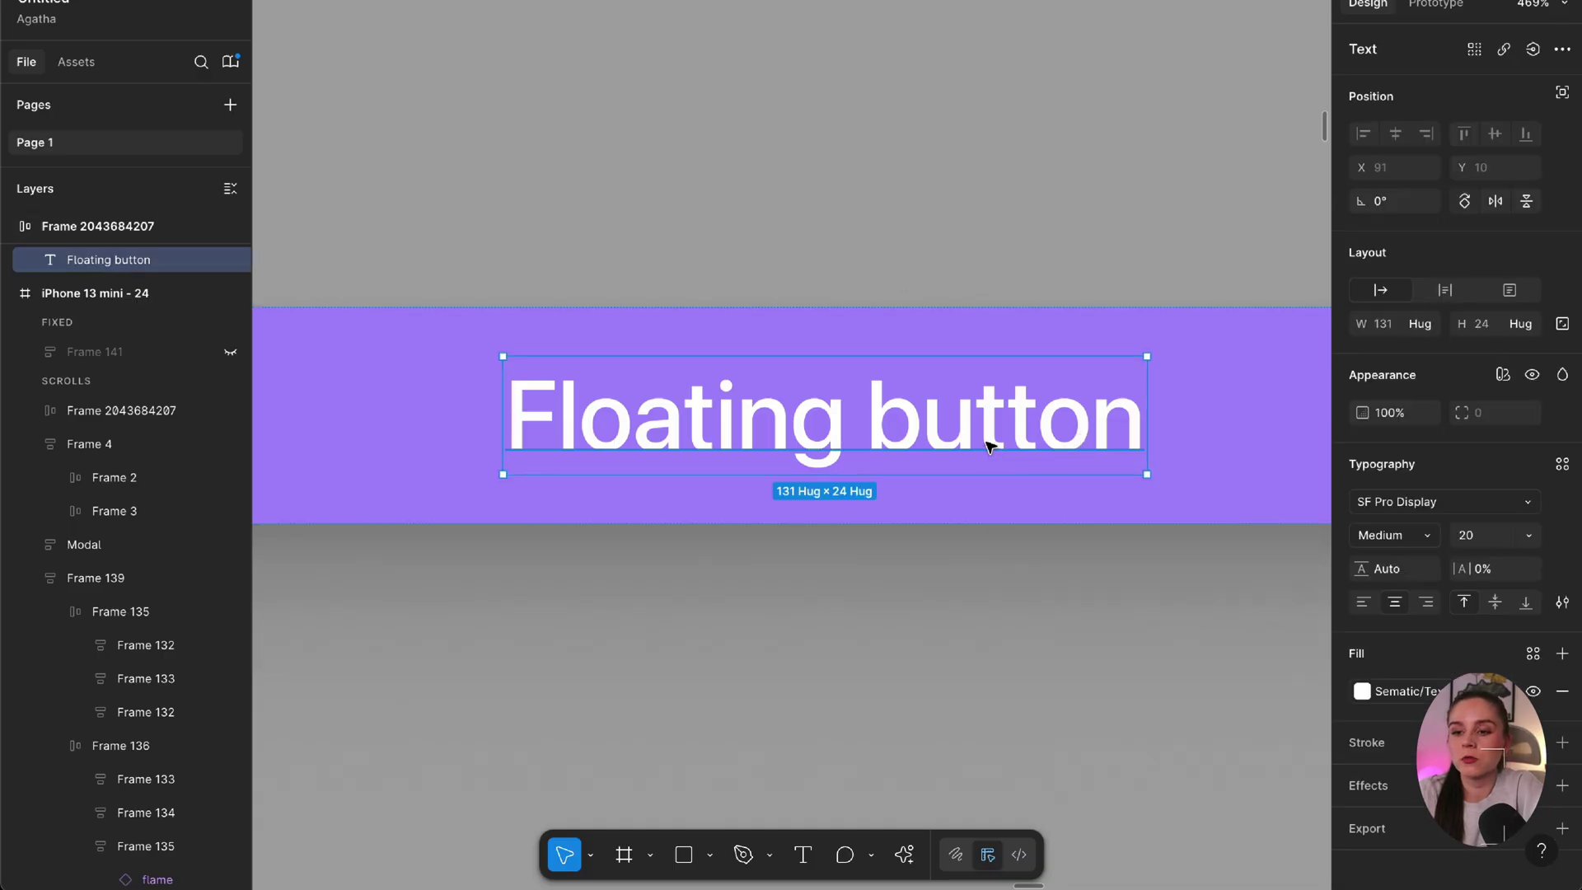
Launch the Contrast plugin to check the button label's contrast
{"action": "left_click", "coordinate": [905, 858]}
{"action": "type", "text": "con"}
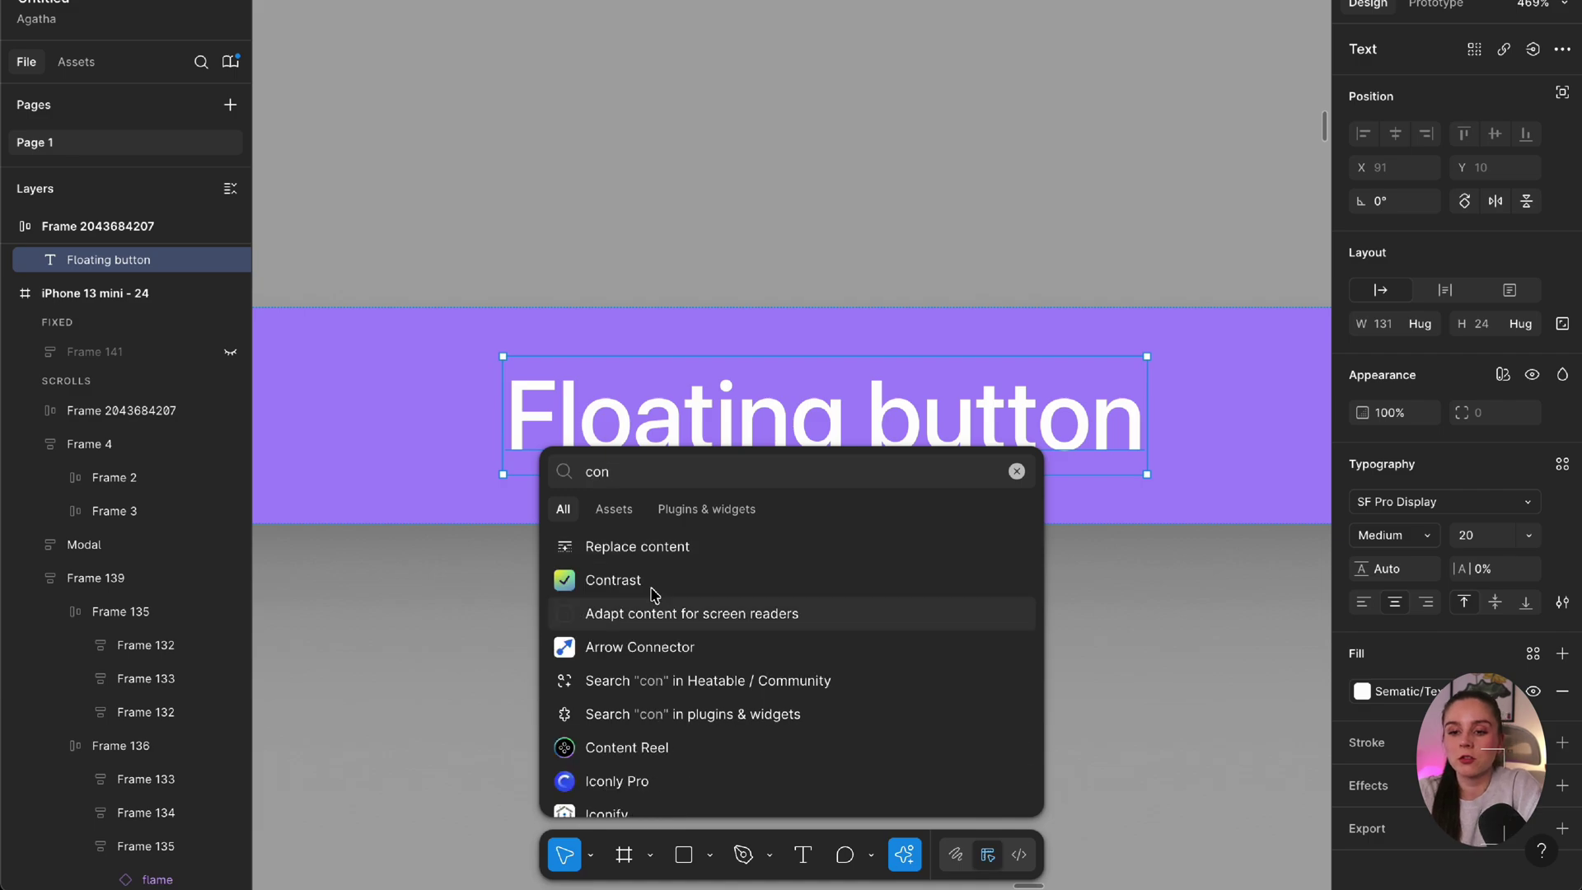
{"action": "left_click", "coordinate": [654, 579]}
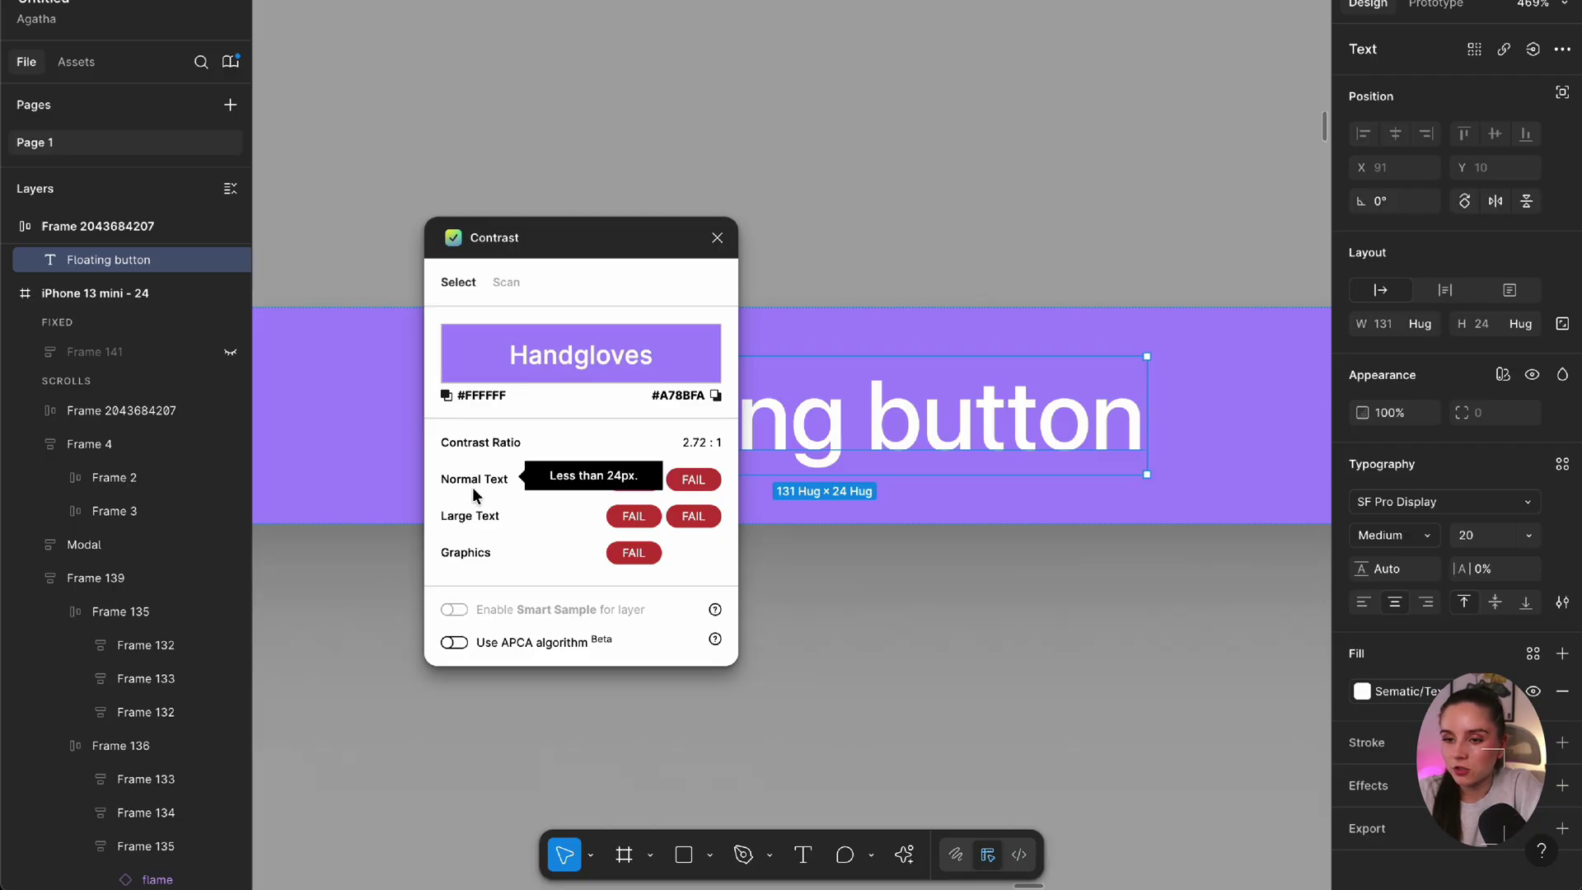
Fill the button frame with purple #6D28D9 and recheck the white label, now 7.1:1
{"action": "key", "text": "Escape"}
{"action": "left_click", "coordinate": [1362, 702]}
{"action": "left_click", "coordinate": [1142, 758]}
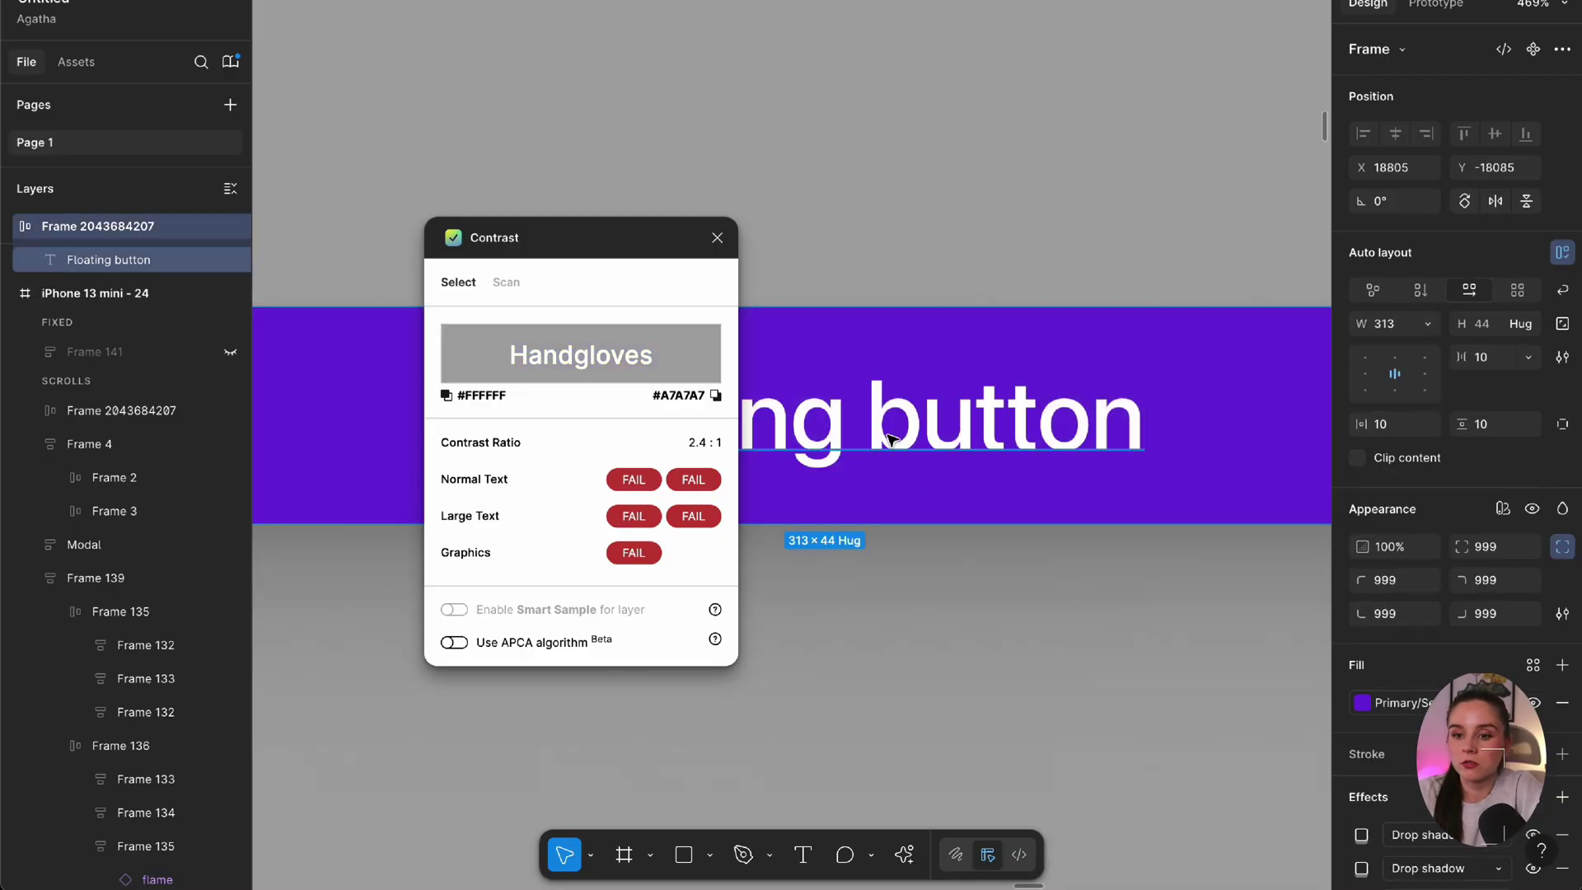
{"action": "left_click", "coordinate": [900, 427]}
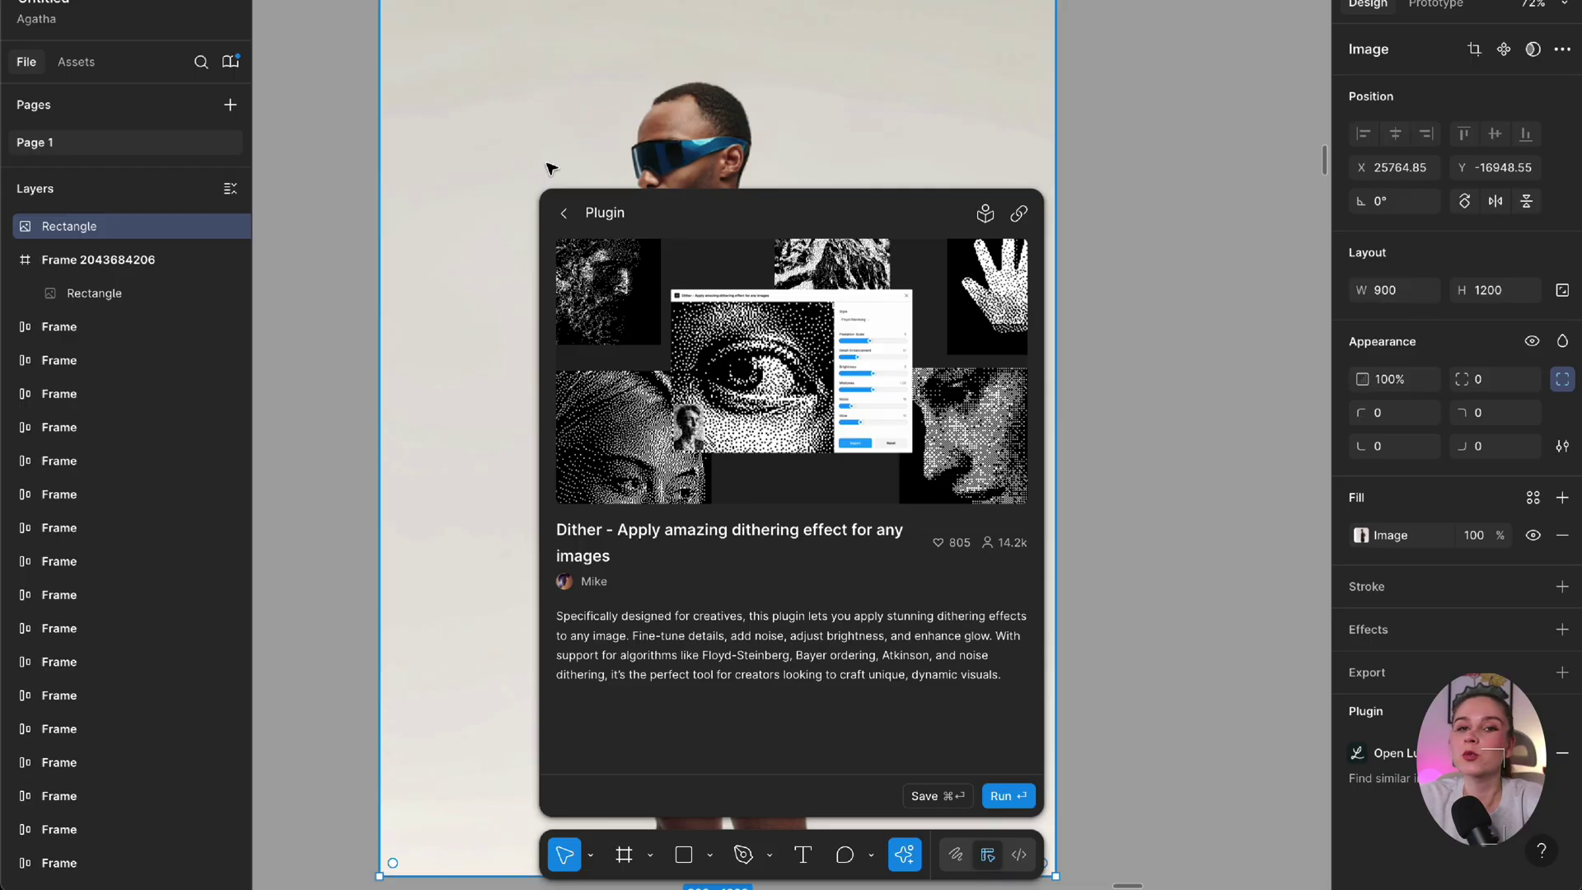
Apply Atkinson dithering to the sunglasses portrait with the Dither plugin and inspect the preview
{"action": "scroll", "coordinate": [549, 156], "scroll_direction": "right", "scroll_amount": 5}
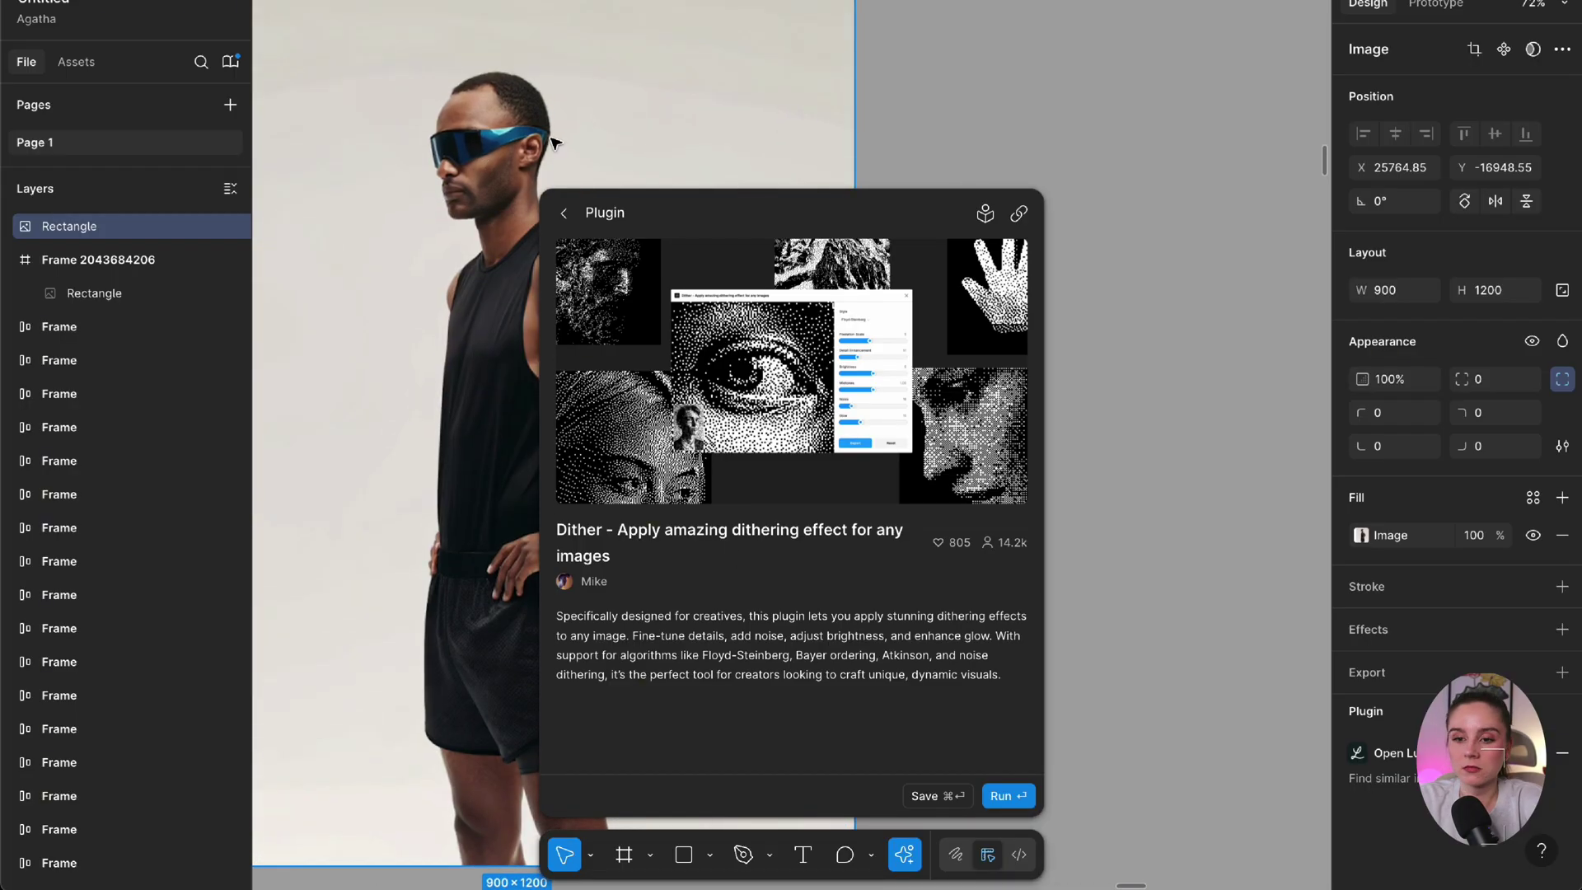
{"action": "left_click", "coordinate": [994, 243]}
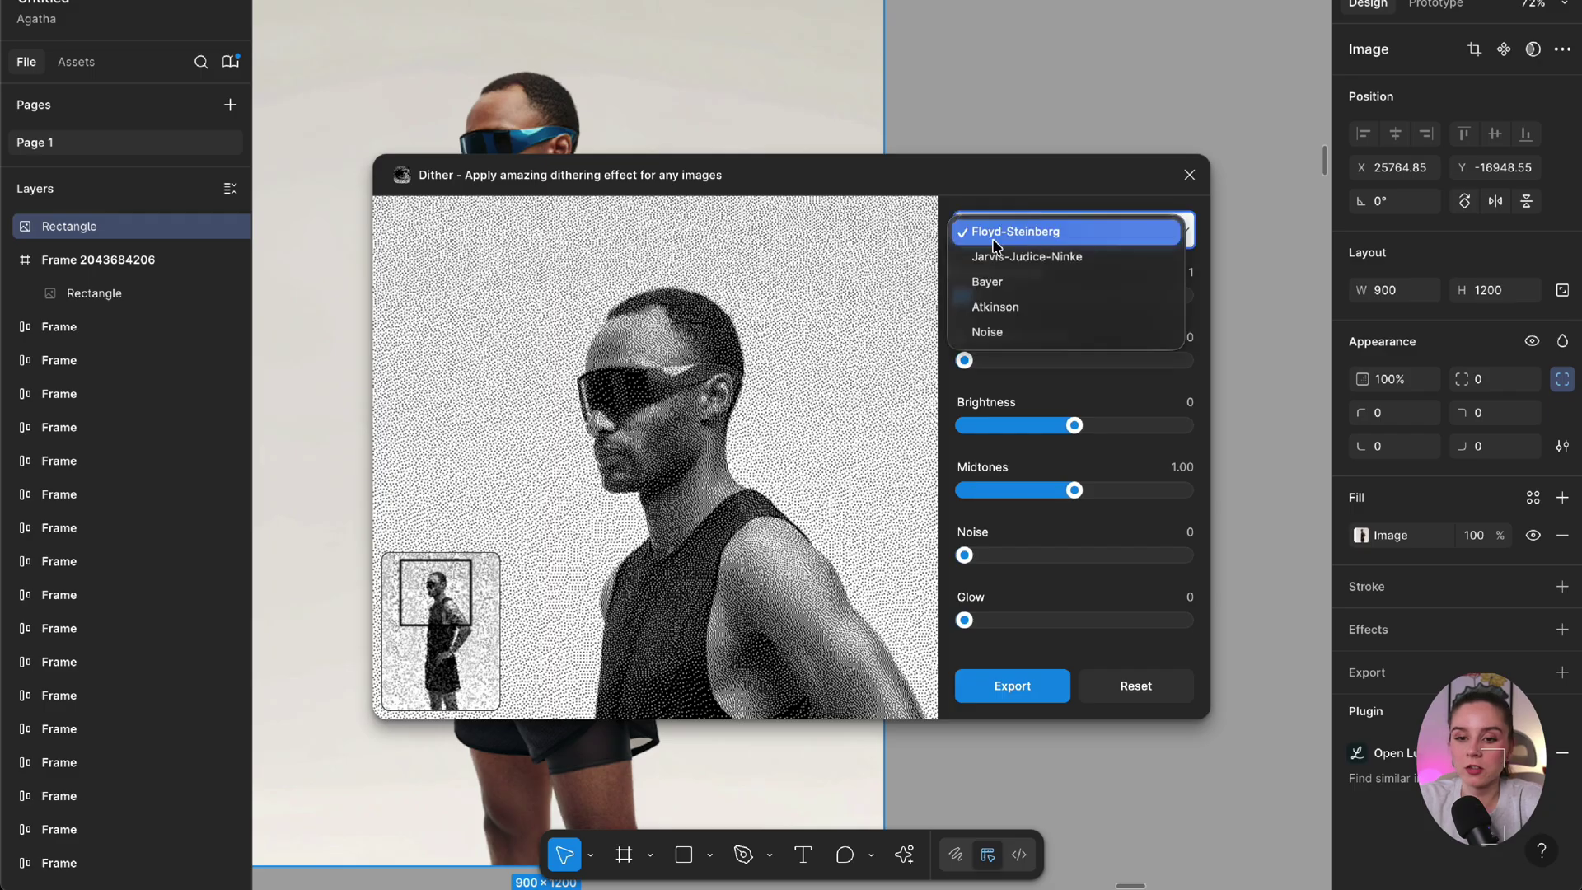
{"action": "left_click", "coordinate": [1006, 307]}
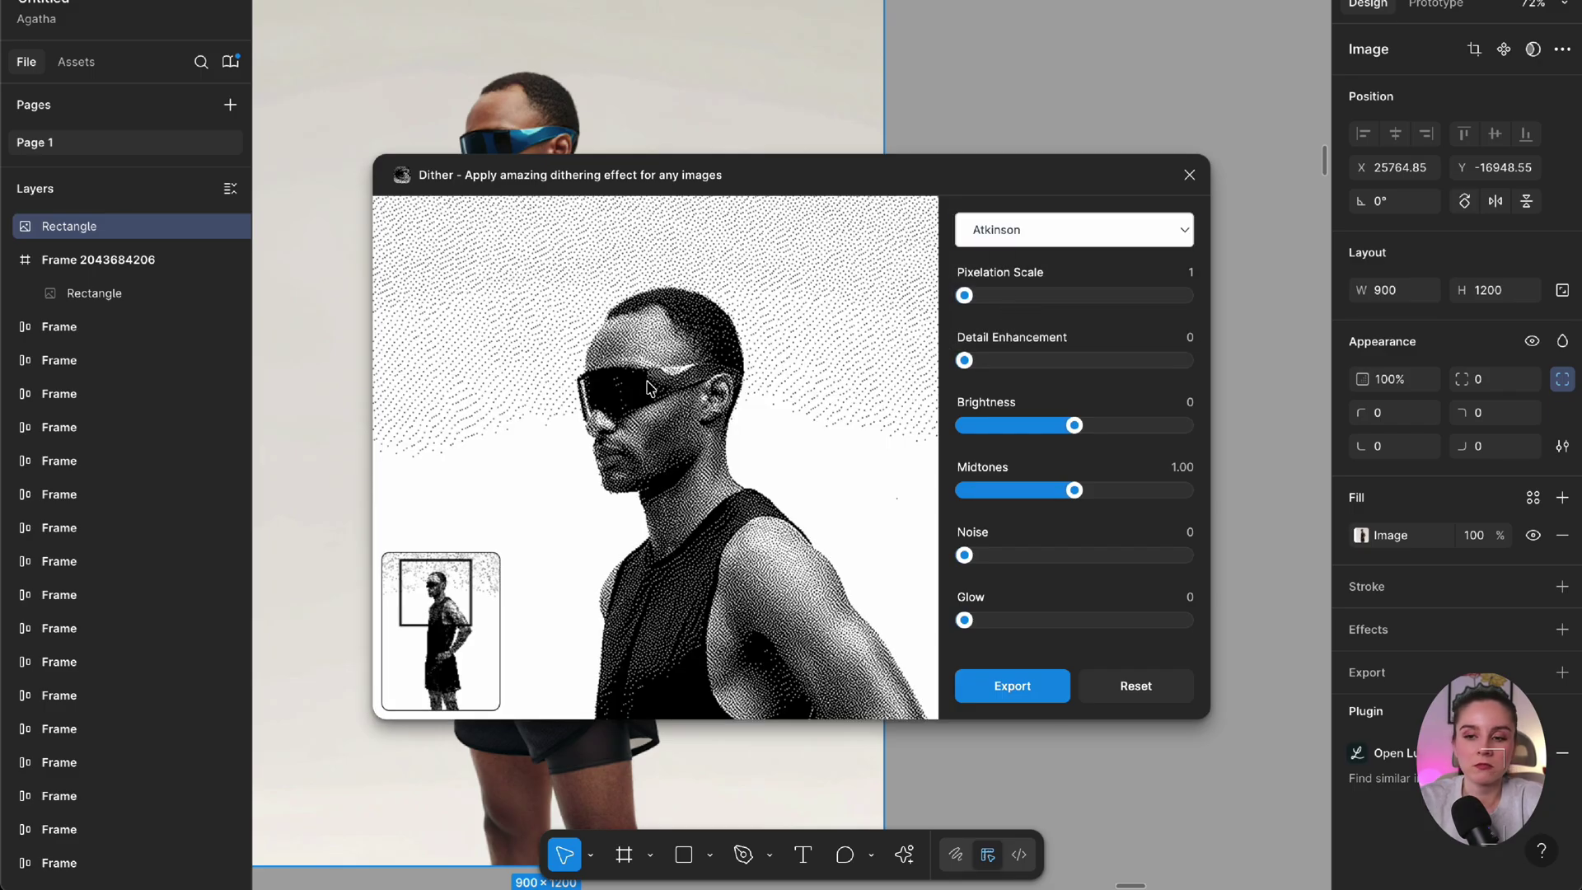
{"action": "mouse_move", "coordinate": [486, 620]}
{"action": "left_mouse_down"}
{"action": "mouse_move", "coordinate": [474, 659]}
{"action": "mouse_move", "coordinate": [458, 611]}
{"action": "left_mouse_up"}
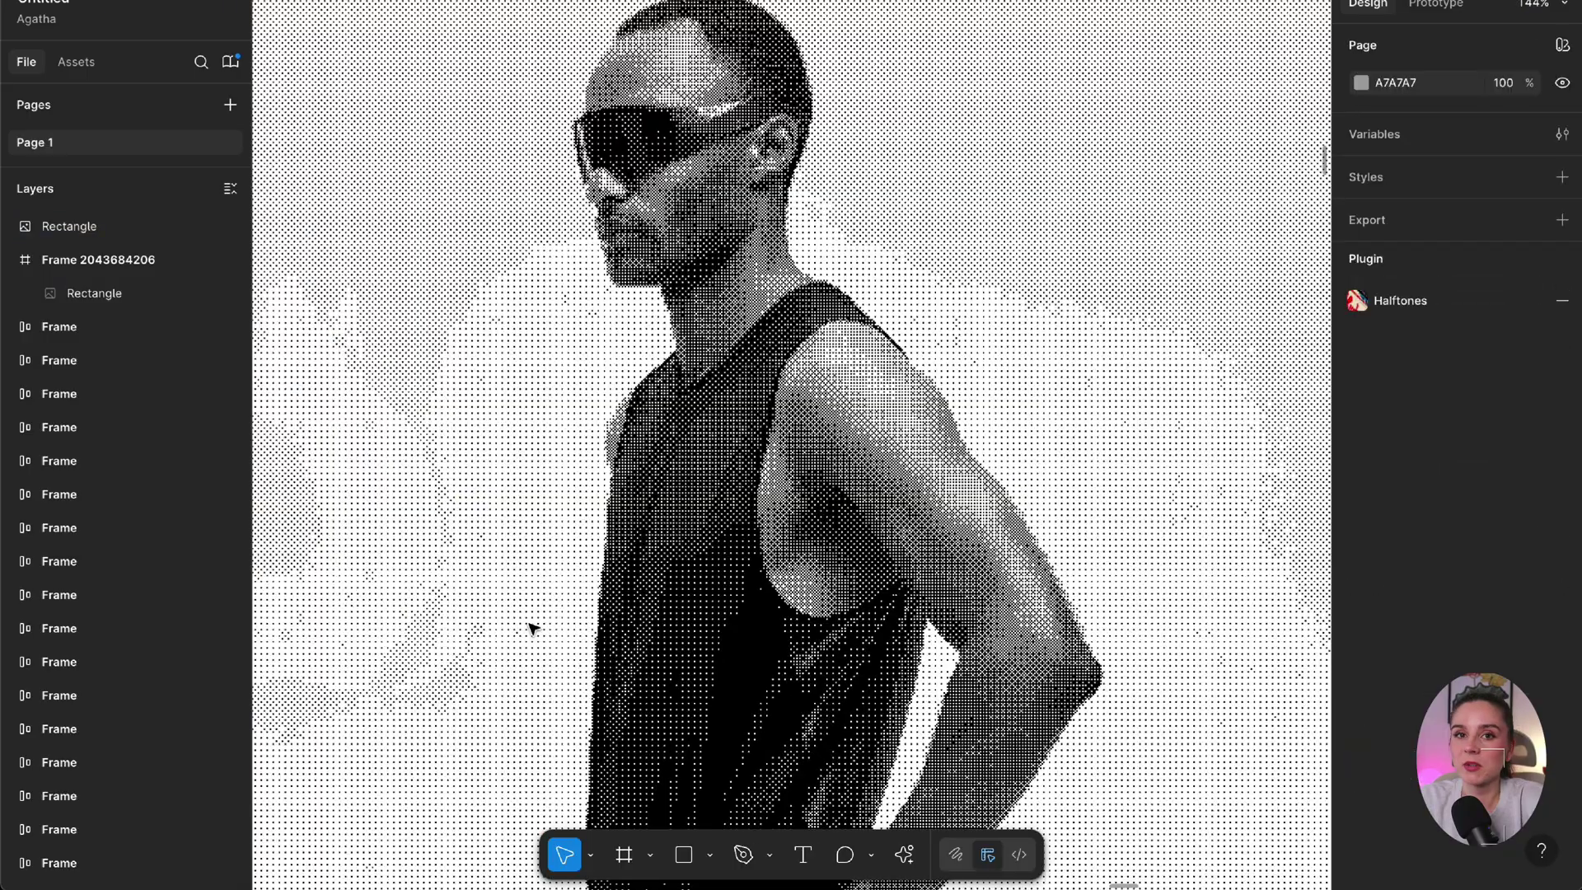
{"action": "scroll", "coordinate": [536, 522], "scroll_direction": "down", "scroll_amount": 10}
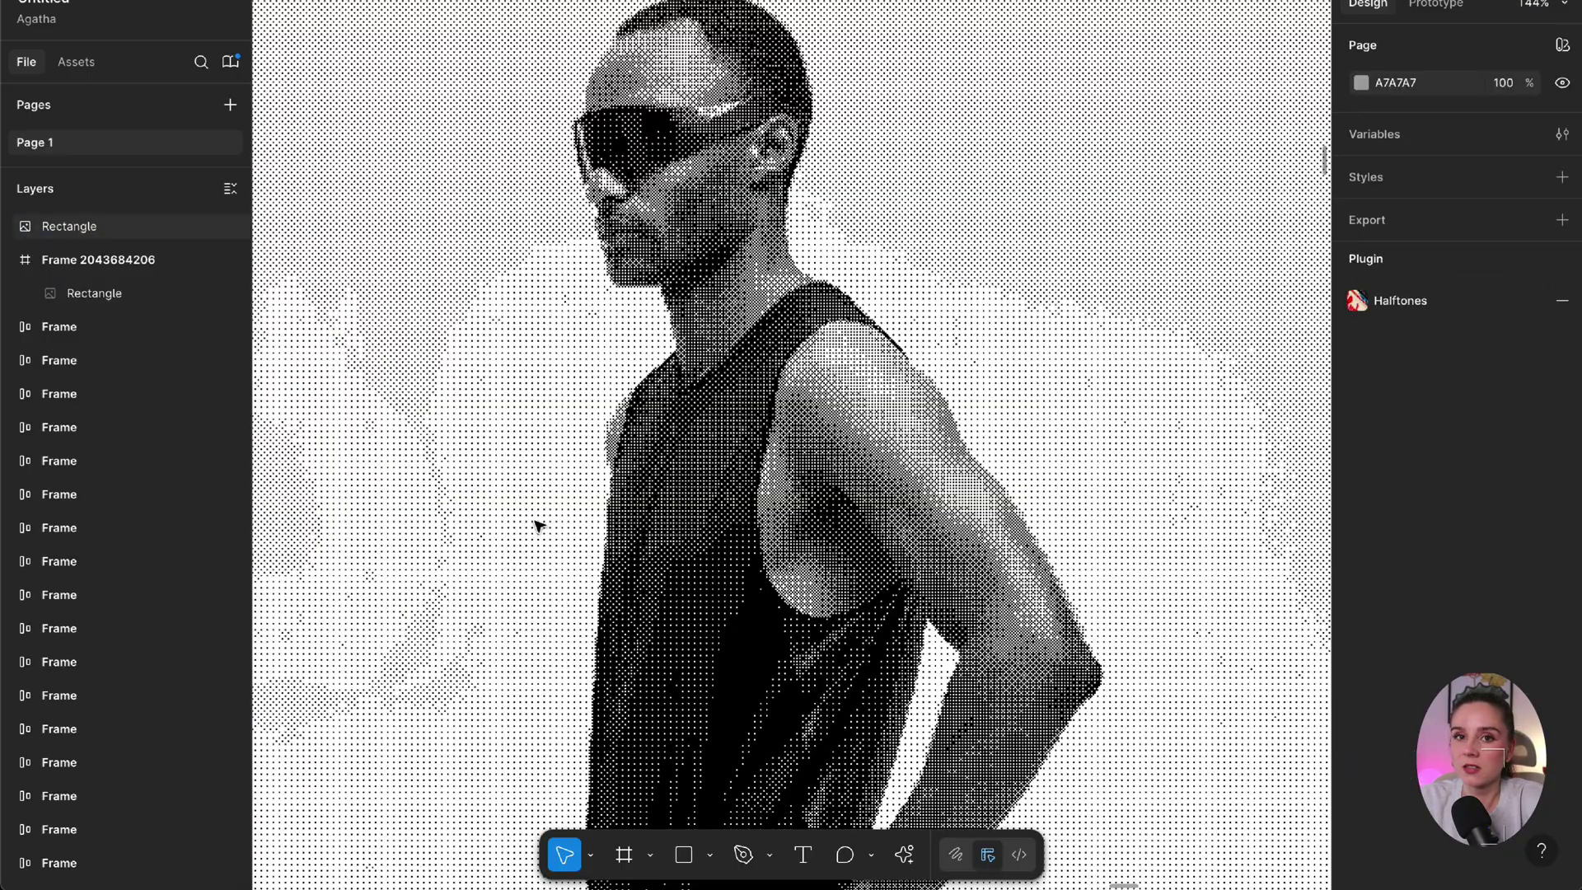
{"action": "scroll", "coordinate": [569, 454], "scroll_direction": "up", "scroll_amount": 5}
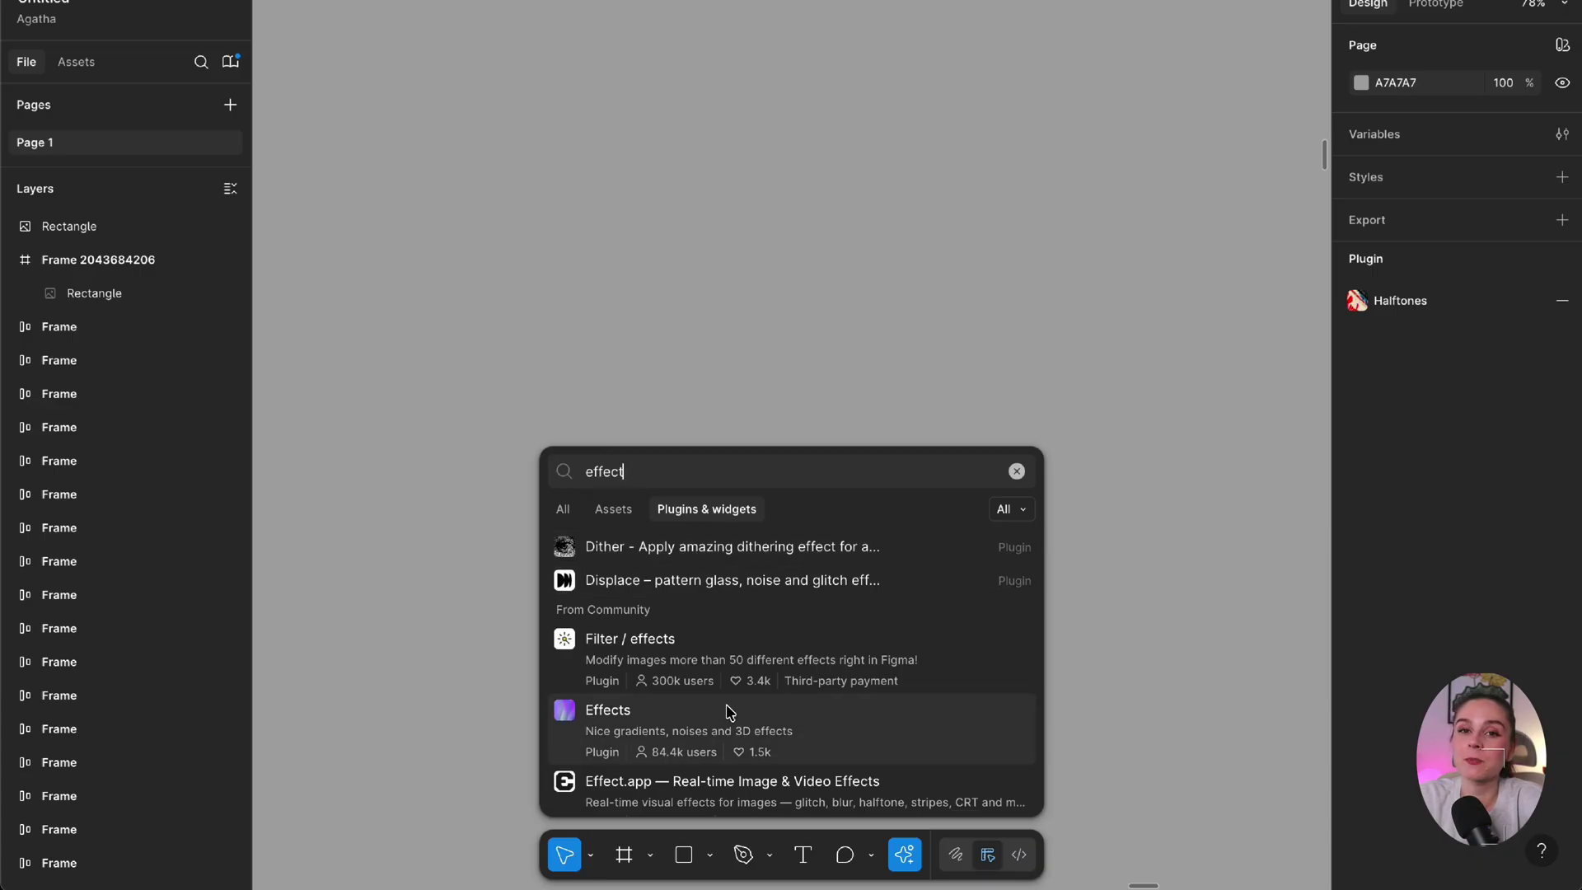
Run the Effects plugin and preview its Gradient Wave theme
{"action": "left_click", "coordinate": [729, 710]}
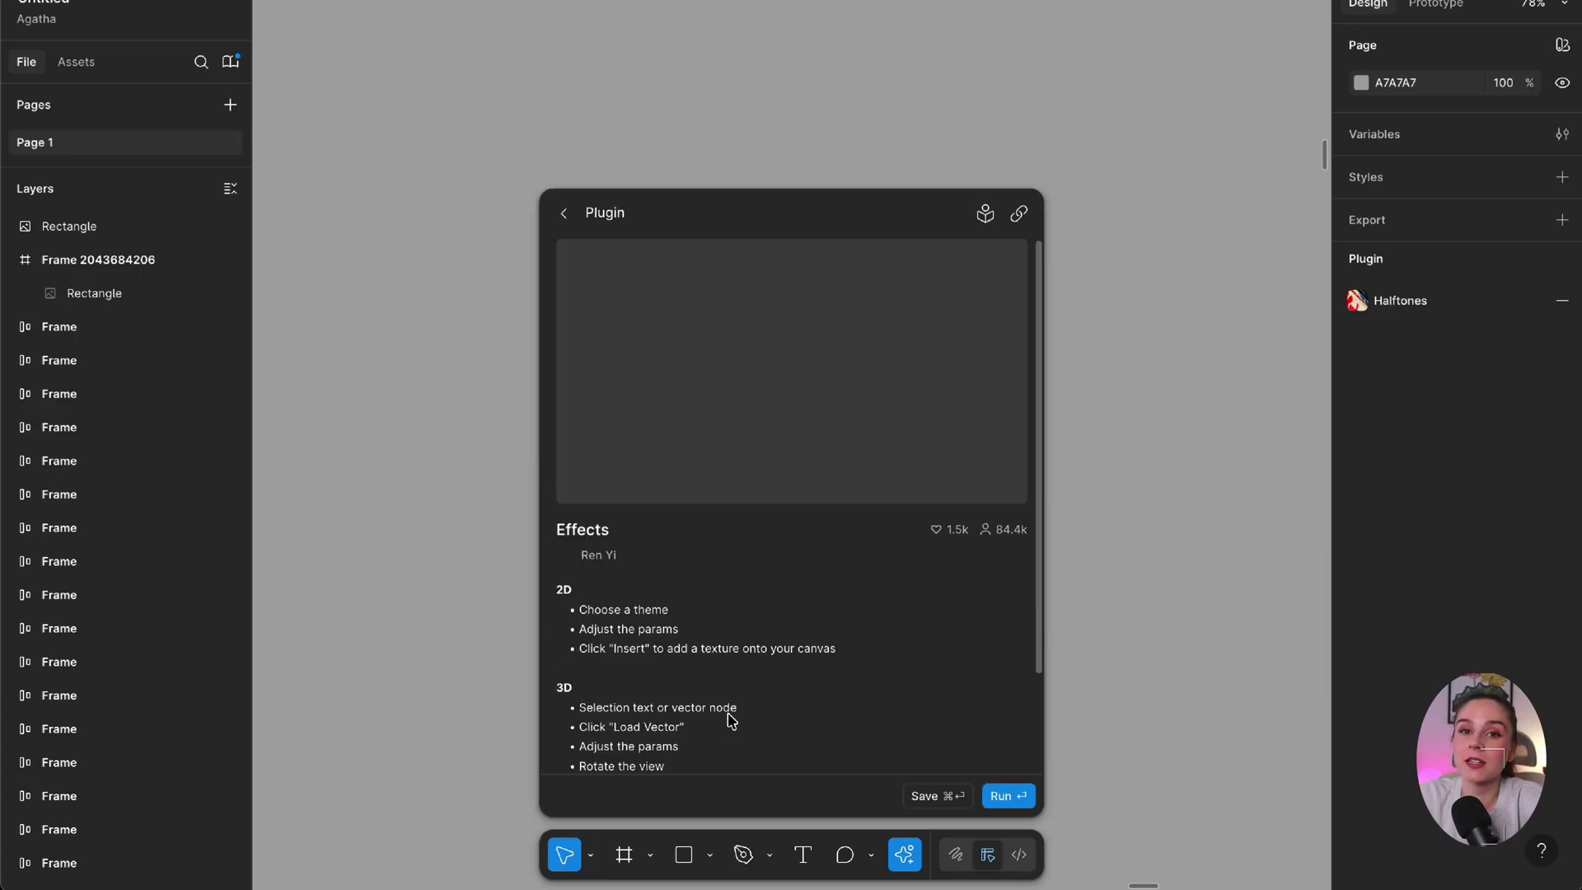
{"action": "left_click", "coordinate": [1010, 796]}
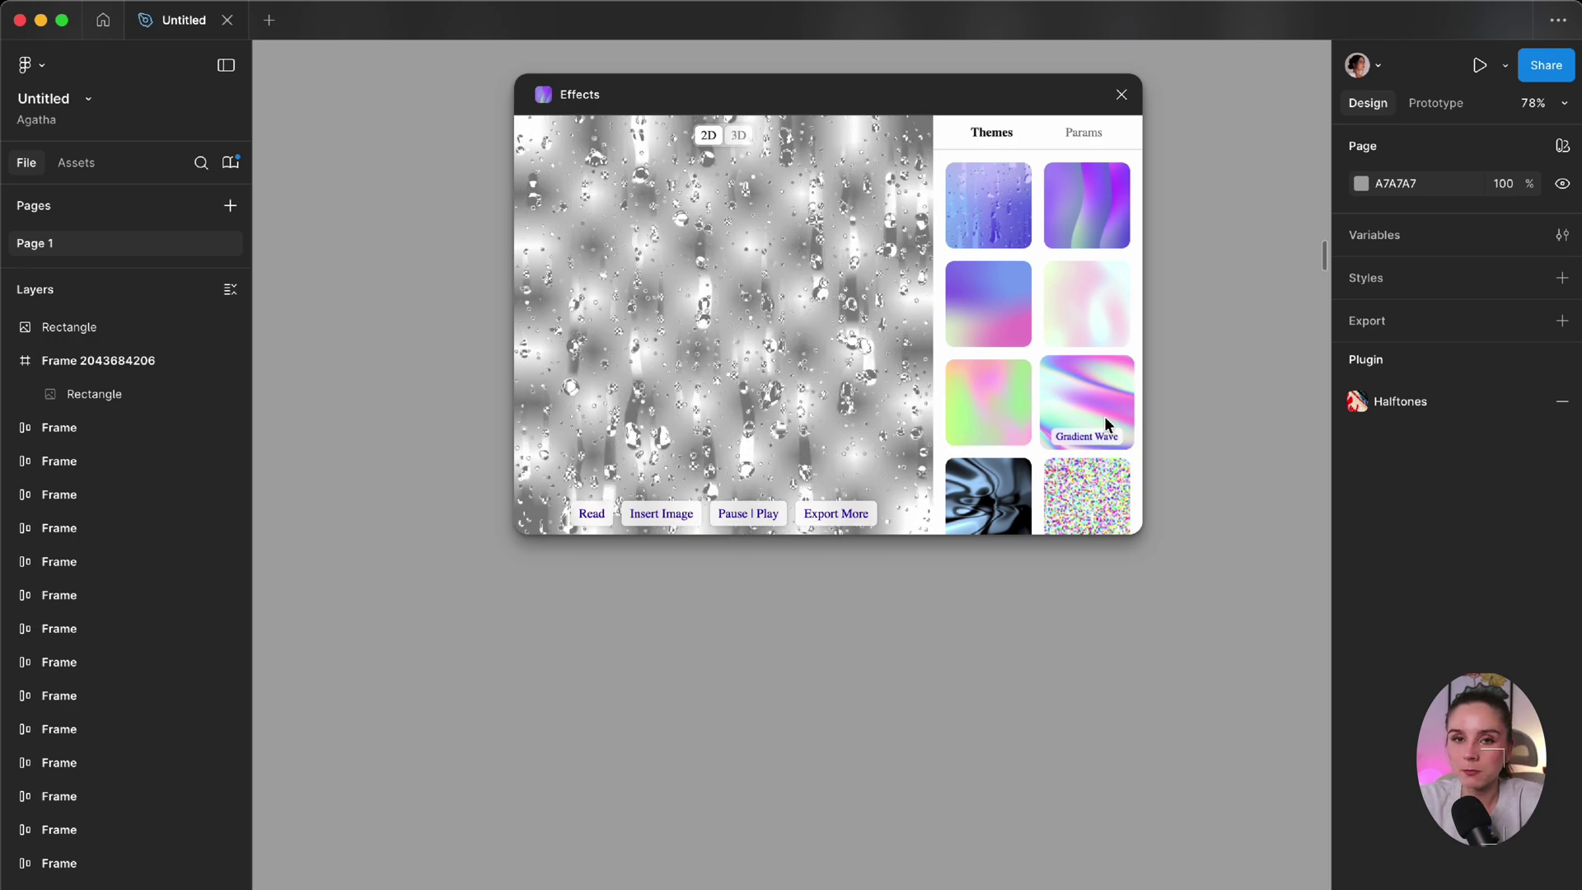
{"action": "left_click", "coordinate": [1088, 372]}
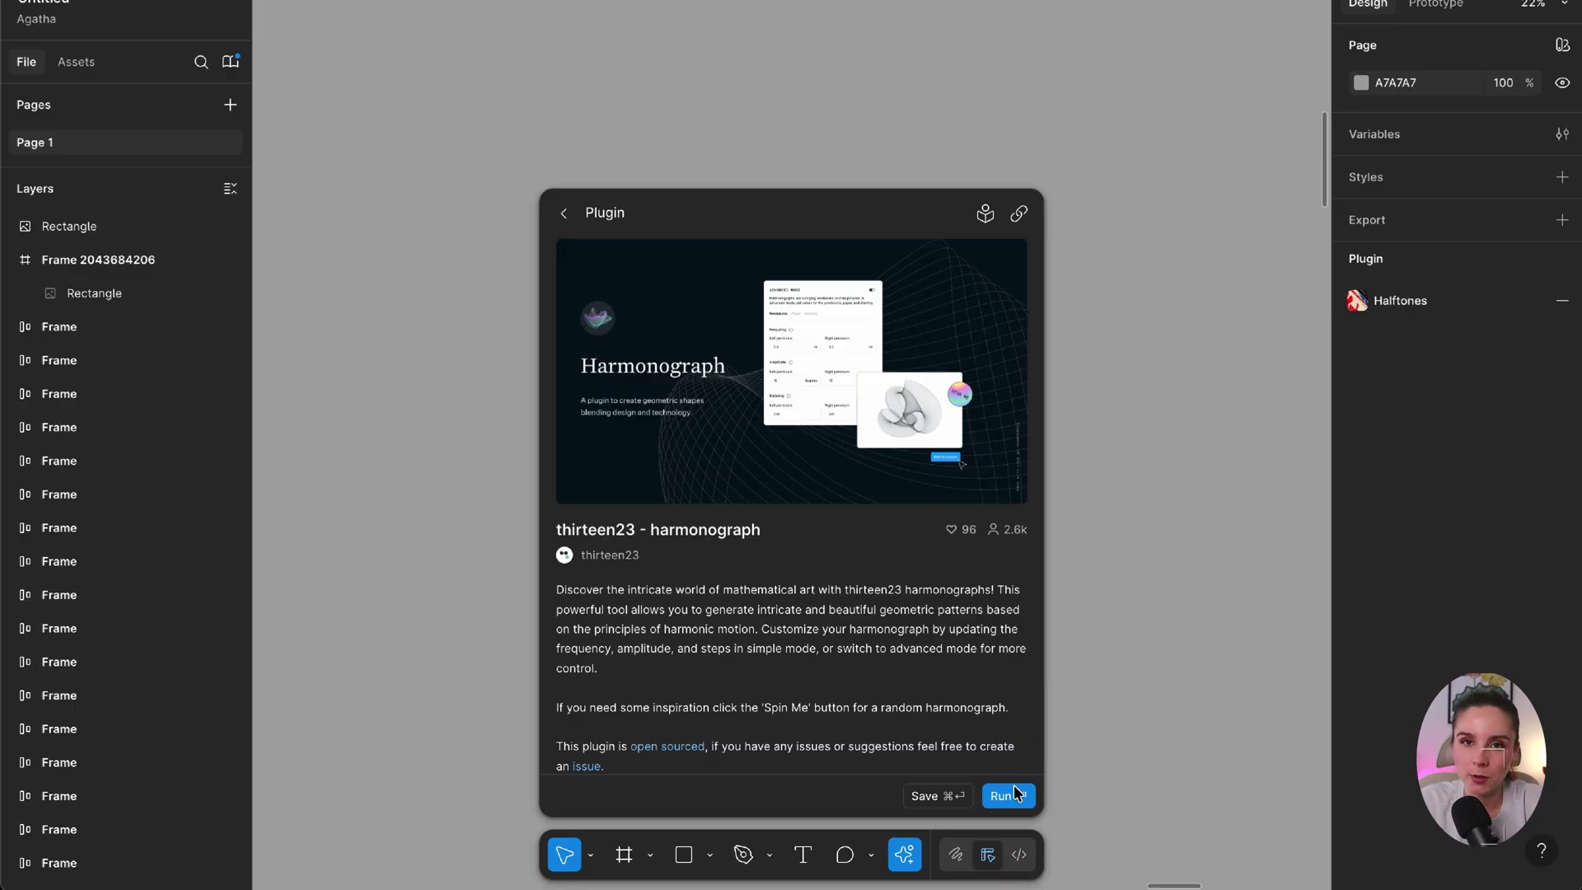
Run thirteen23 Harmonograph and randomize the pendulums until a new swirl appears
{"action": "left_click", "coordinate": [1001, 795]}
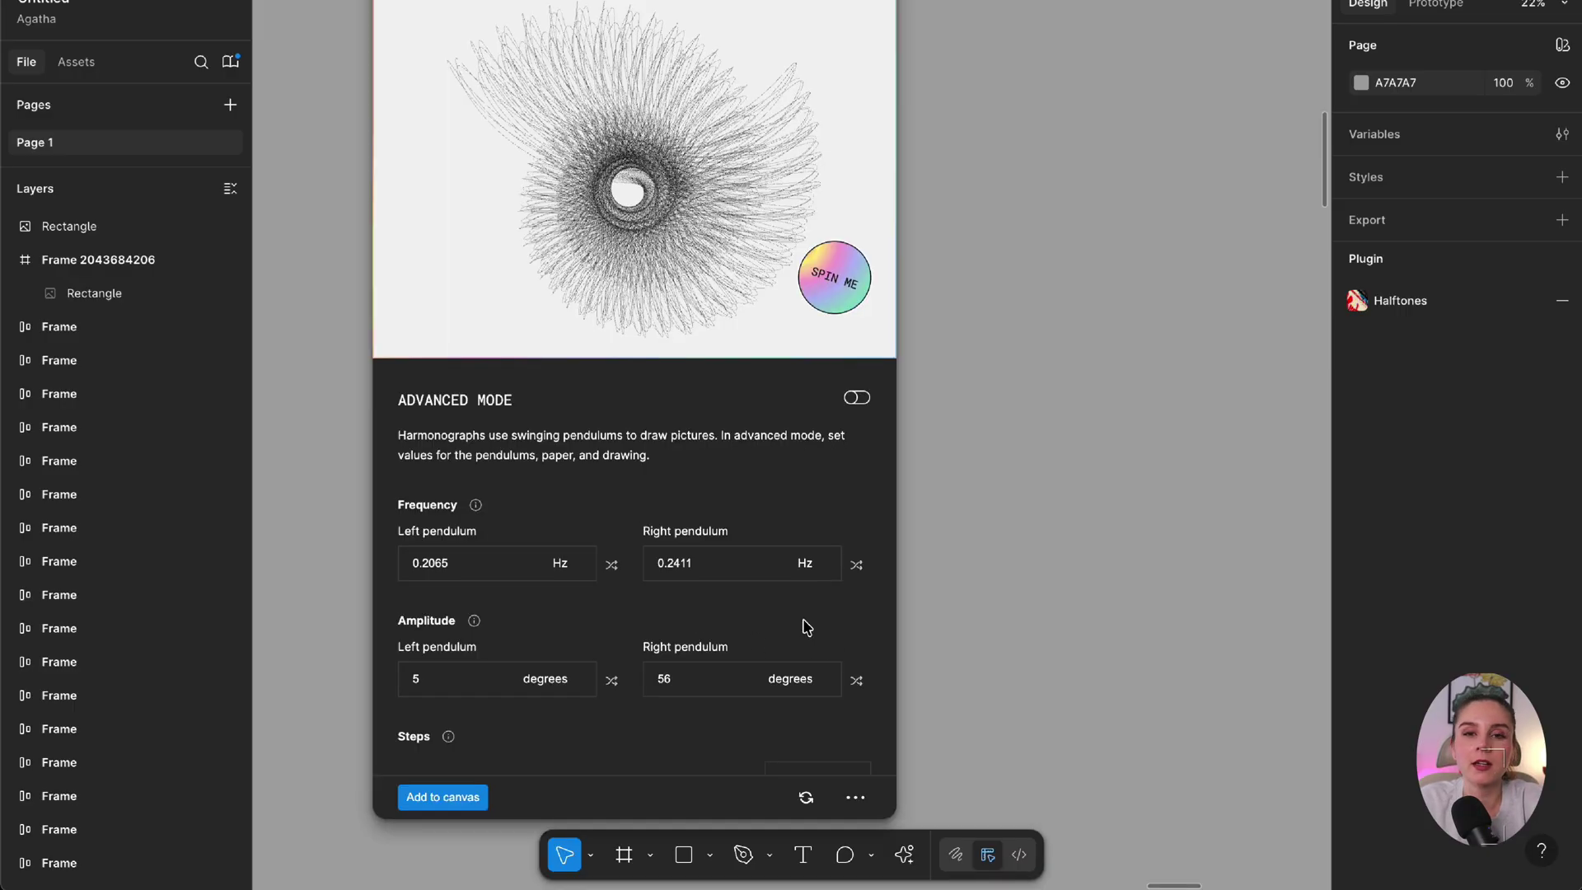
{"action": "left_click", "coordinate": [856, 564]}
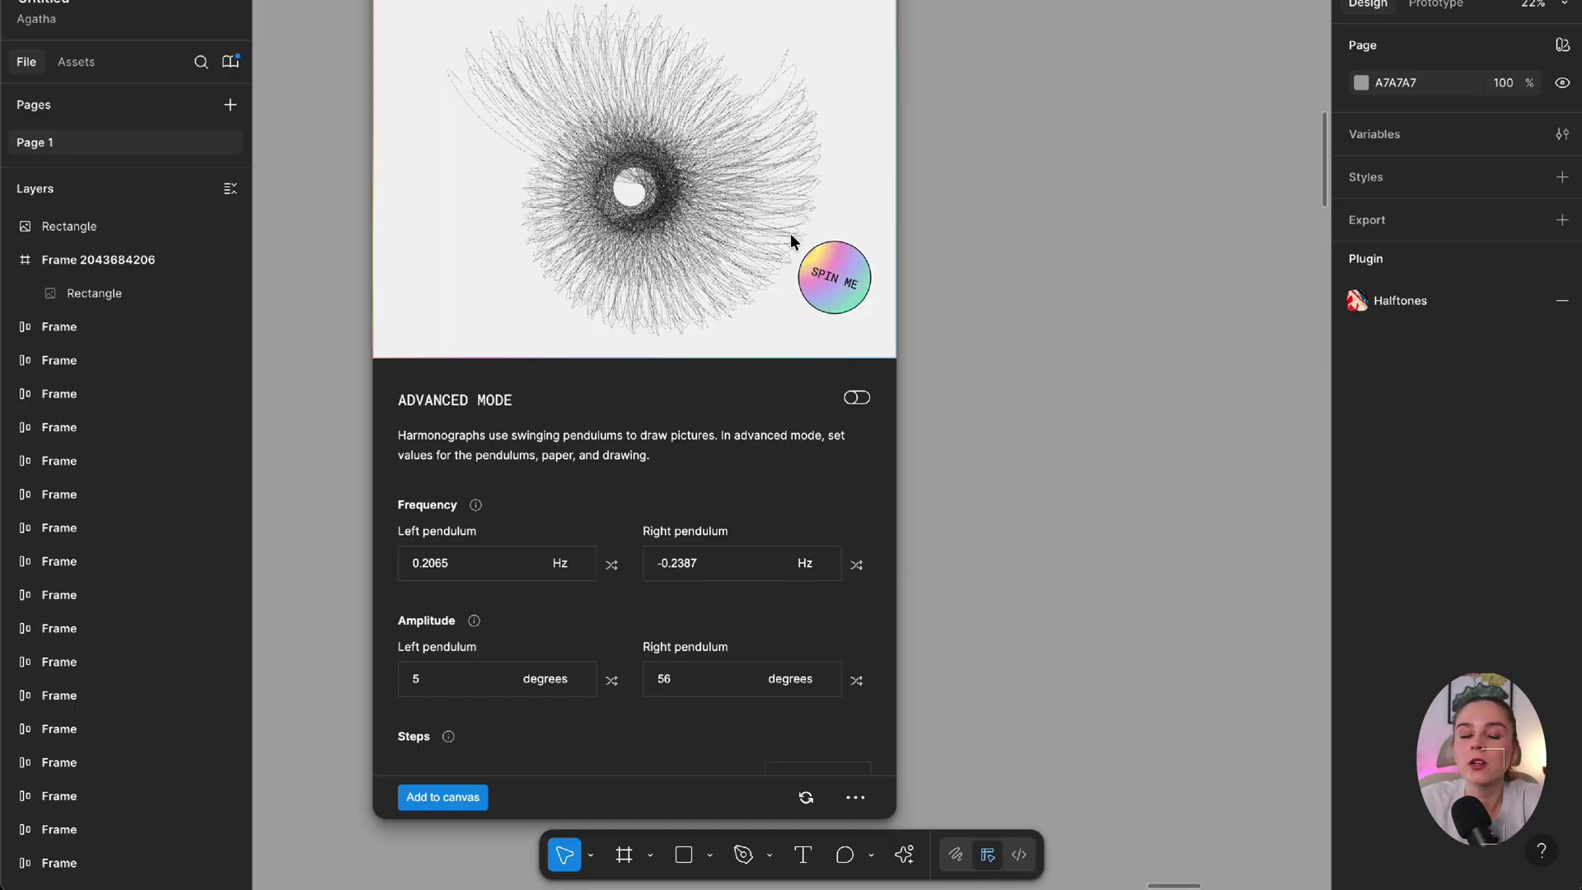
{"action": "left_click", "coordinate": [827, 284]}
{"action": "left_click", "coordinate": [828, 284]}
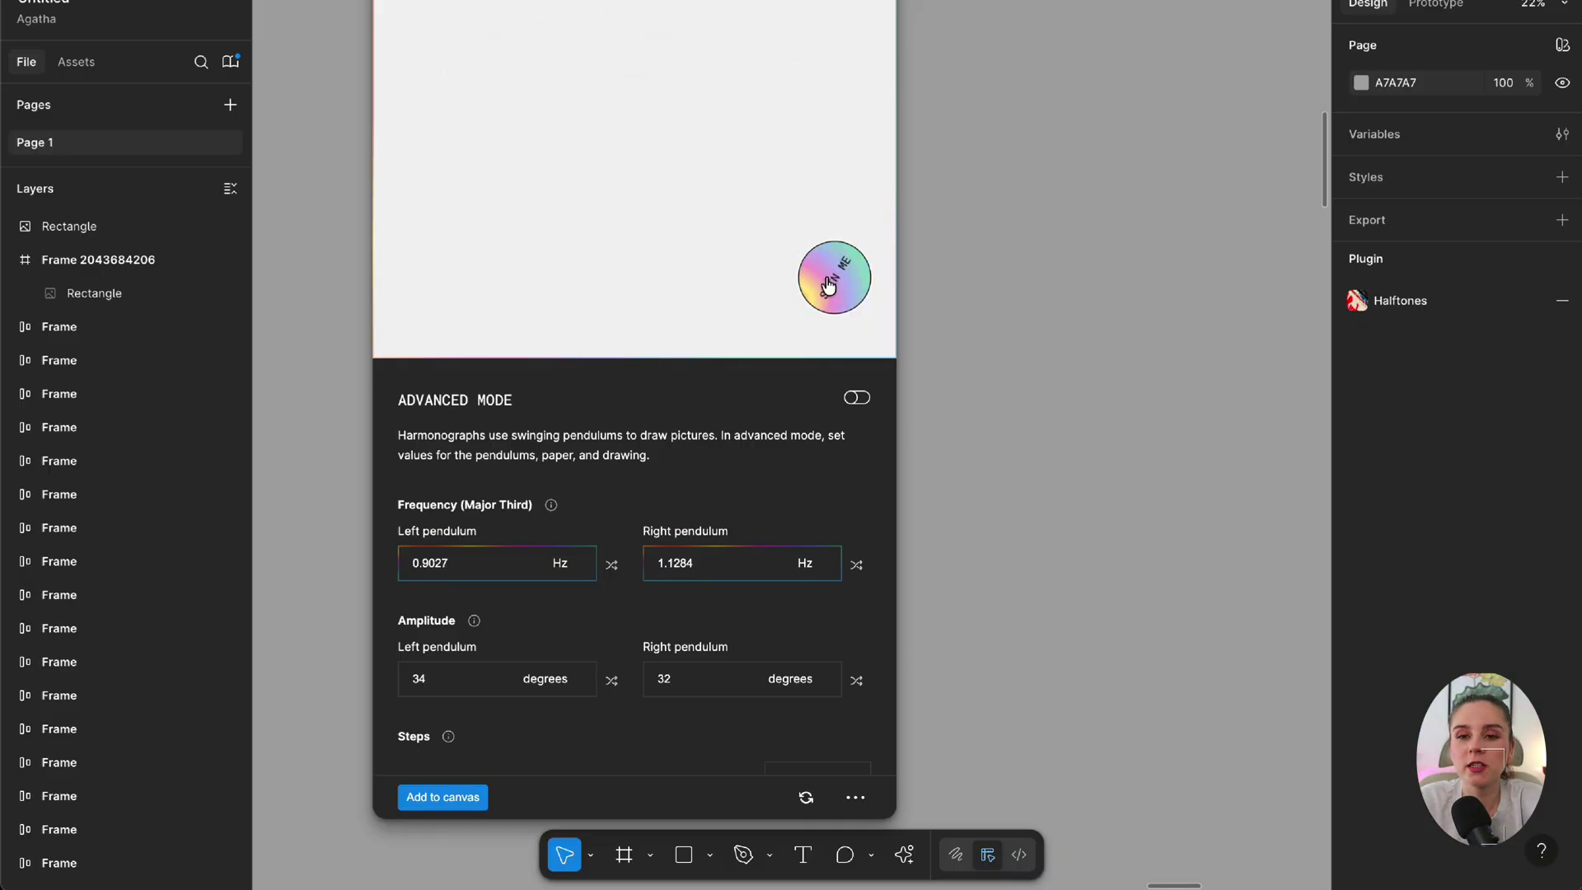
{"action": "left_click", "coordinate": [828, 284]}
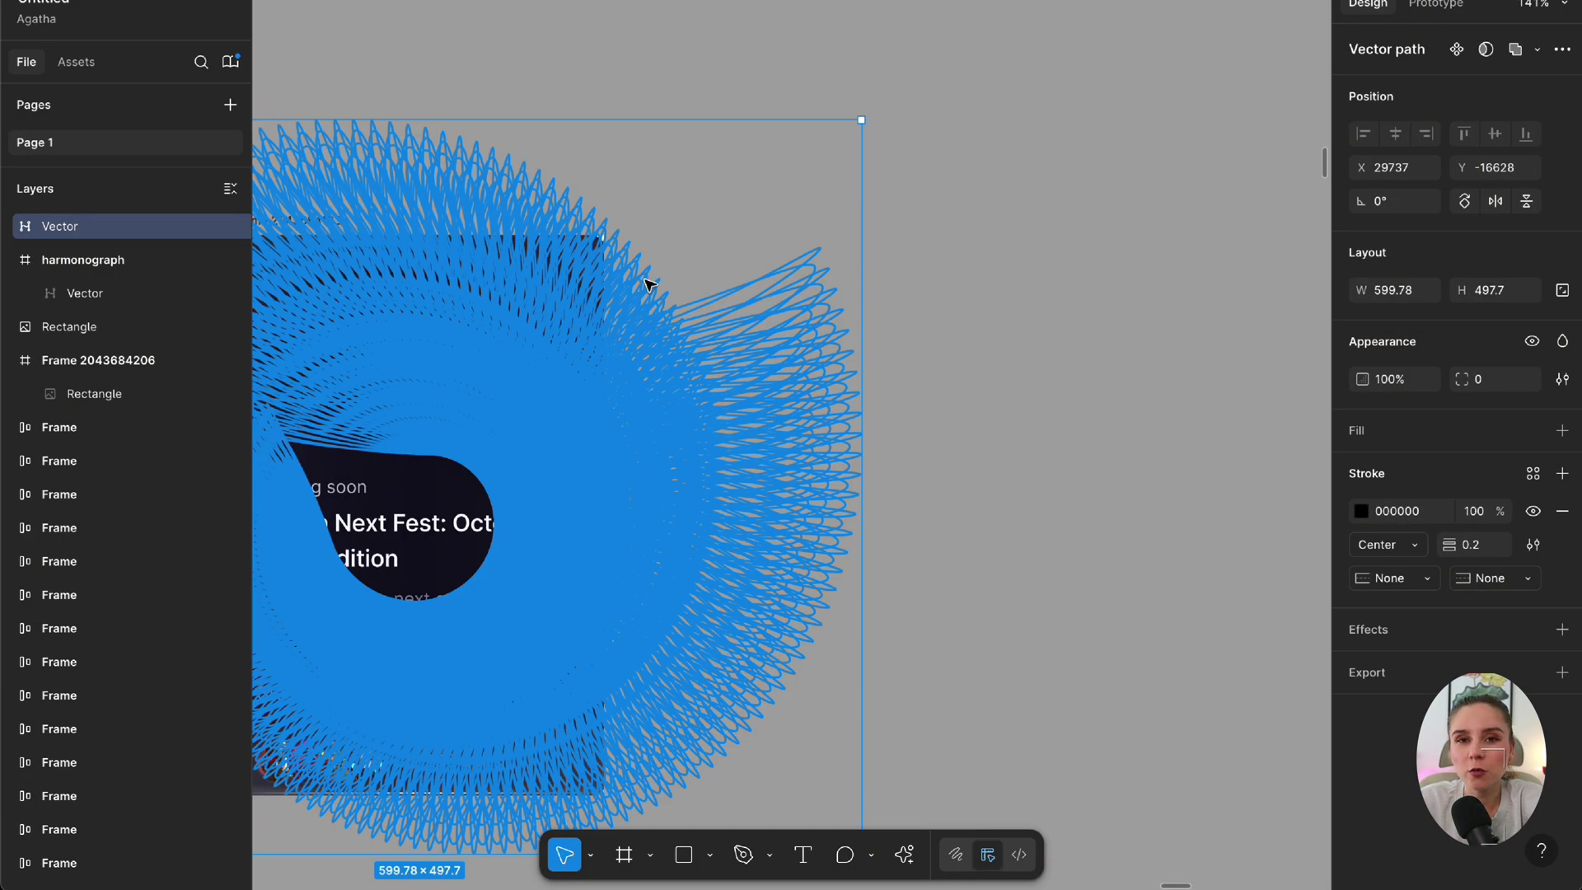
Resize the swirl to 270×224 over the card and set its stroke to white FFFFFF
{"action": "left_click_drag", "start_coordinate": [598, 334], "coordinate": [609, 441]}
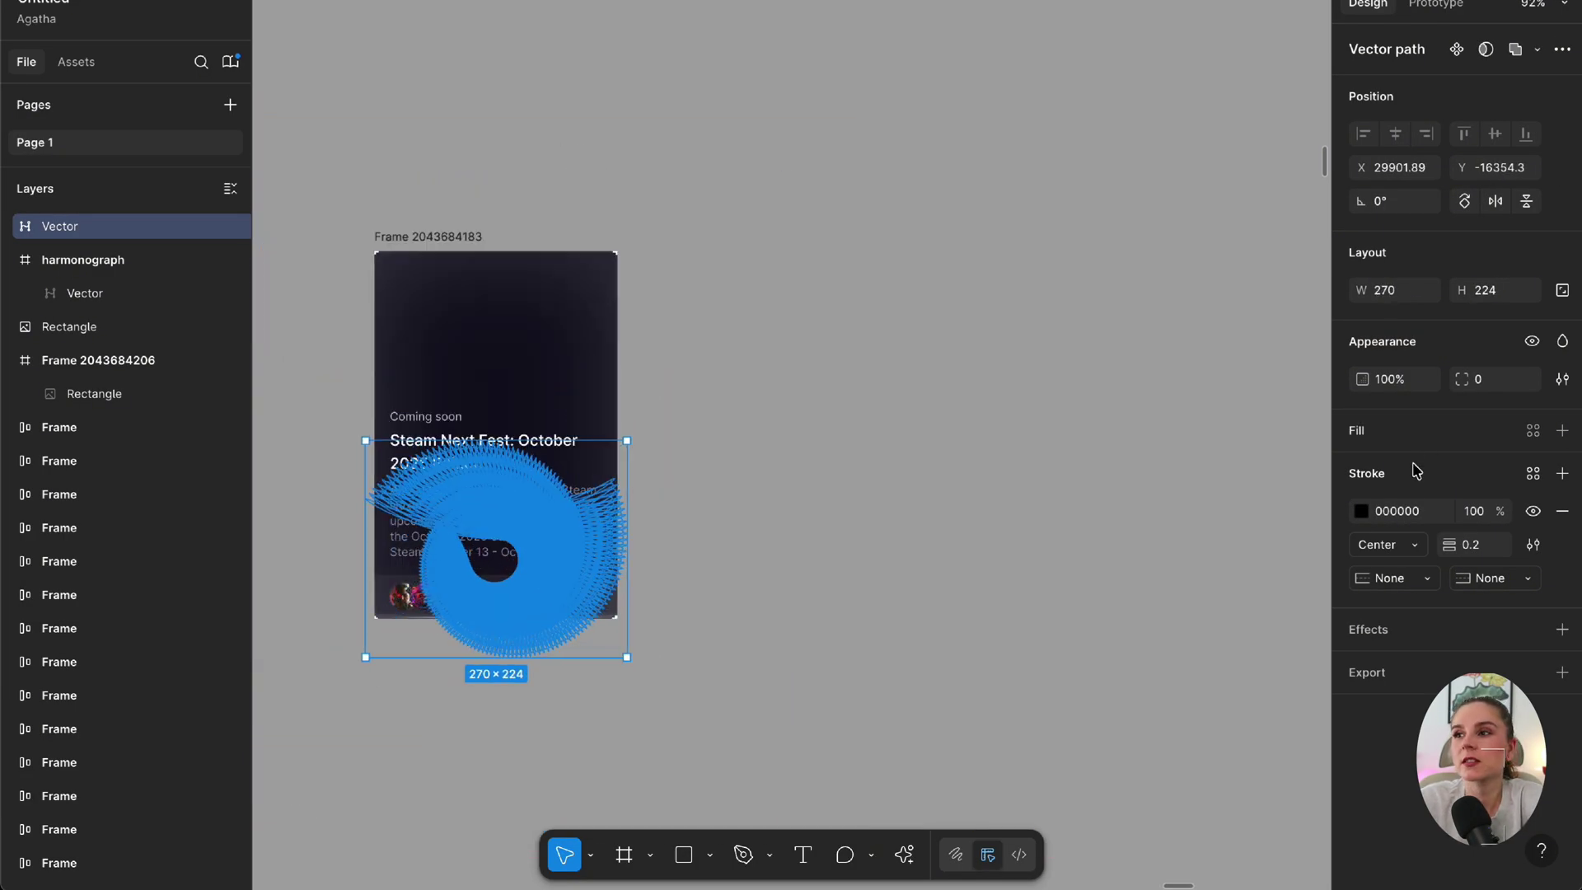
{"action": "left_click", "coordinate": [1360, 520]}
{"action": "left_click_drag", "start_coordinate": [1200, 533], "coordinate": [971, 324]}
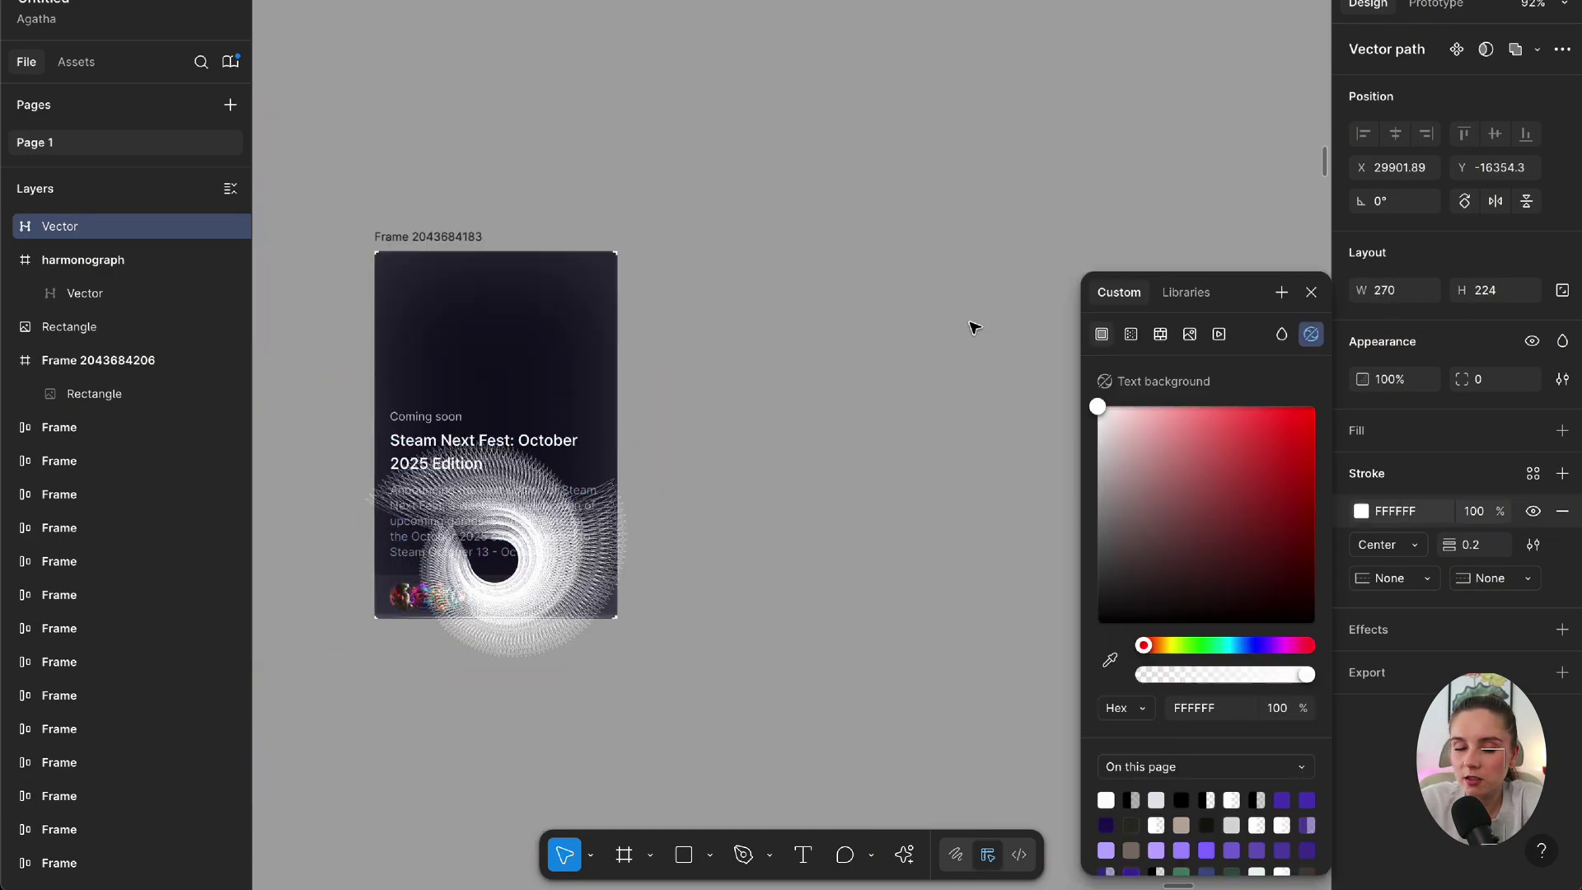
{"action": "left_click", "coordinate": [971, 324]}
Review the placed harmonograph vector on the Steam Next Fest card
{"action": "scroll", "coordinate": [770, 413], "scroll_direction": "left", "scroll_amount": 4}
{"action": "scroll", "coordinate": [770, 413], "scroll_direction": "down", "scroll_amount": 2}
{"action": "left_click", "coordinate": [726, 445]}
{"action": "scroll", "coordinate": [688, 477], "scroll_direction": "up", "scroll_amount": 5}
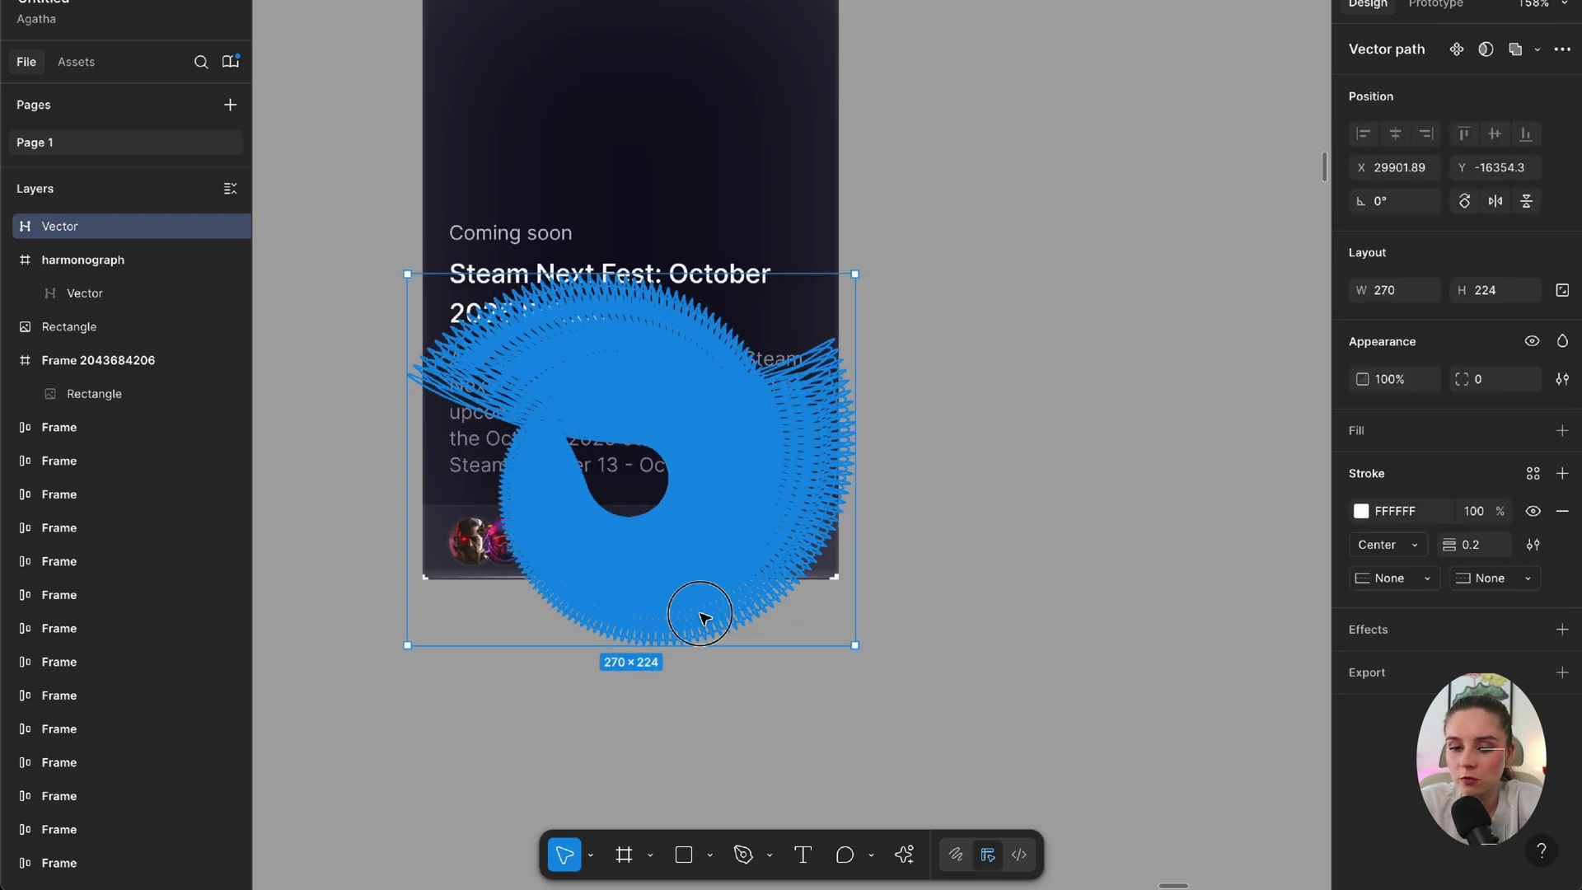
{"action": "scroll", "coordinate": [692, 198], "scroll_direction": "up", "scroll_amount": 1}
{"action": "scroll", "coordinate": [700, 330], "scroll_direction": "up", "scroll_amount": 3}
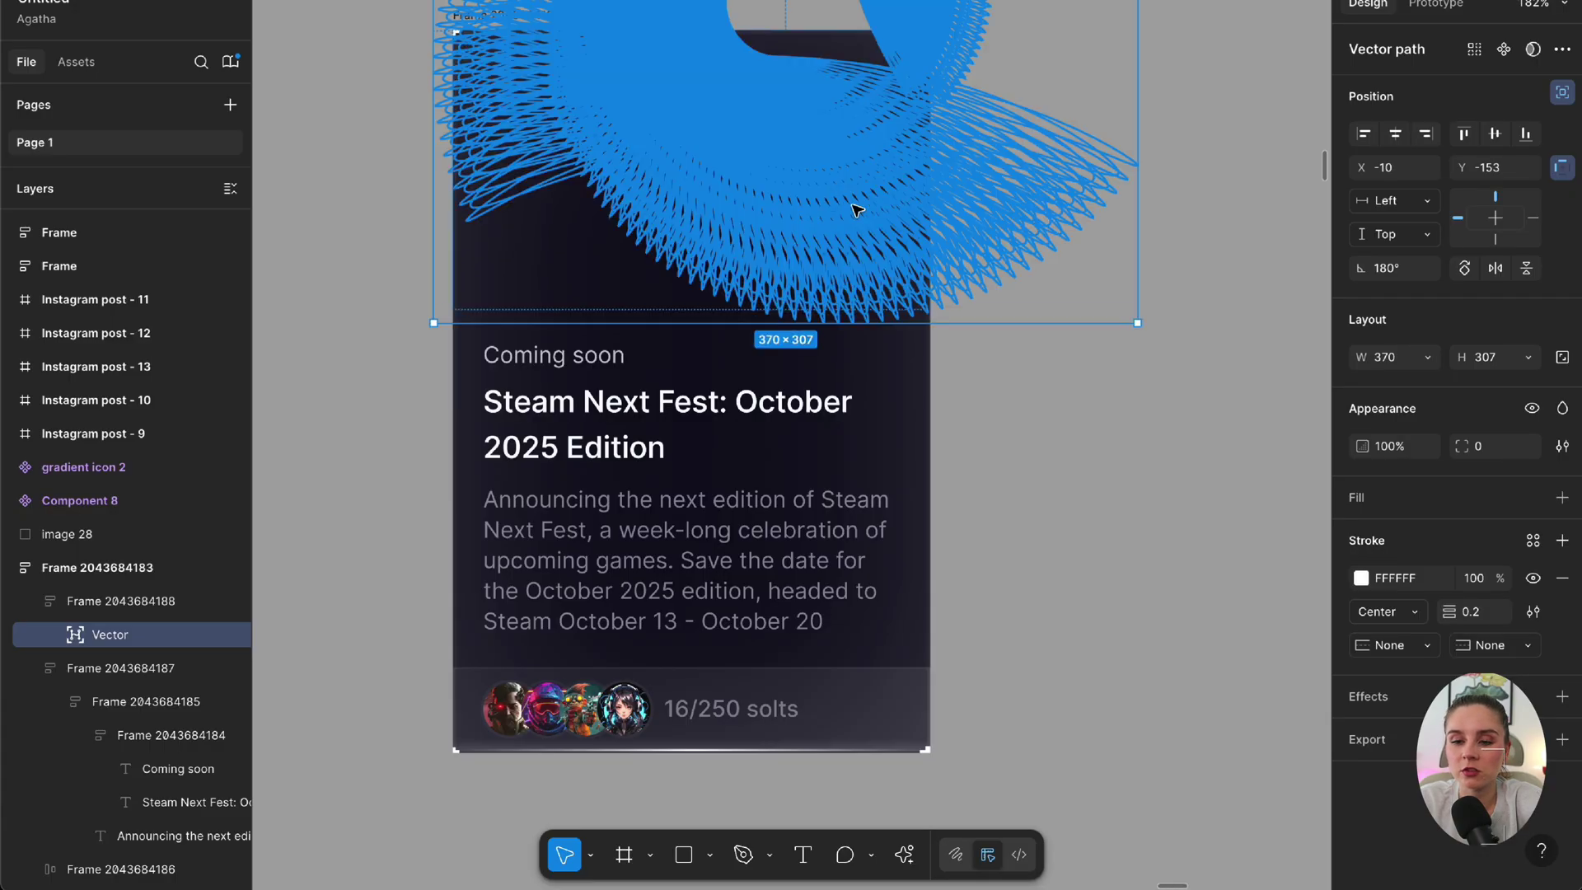
{"action": "left_click", "coordinate": [1015, 340]}
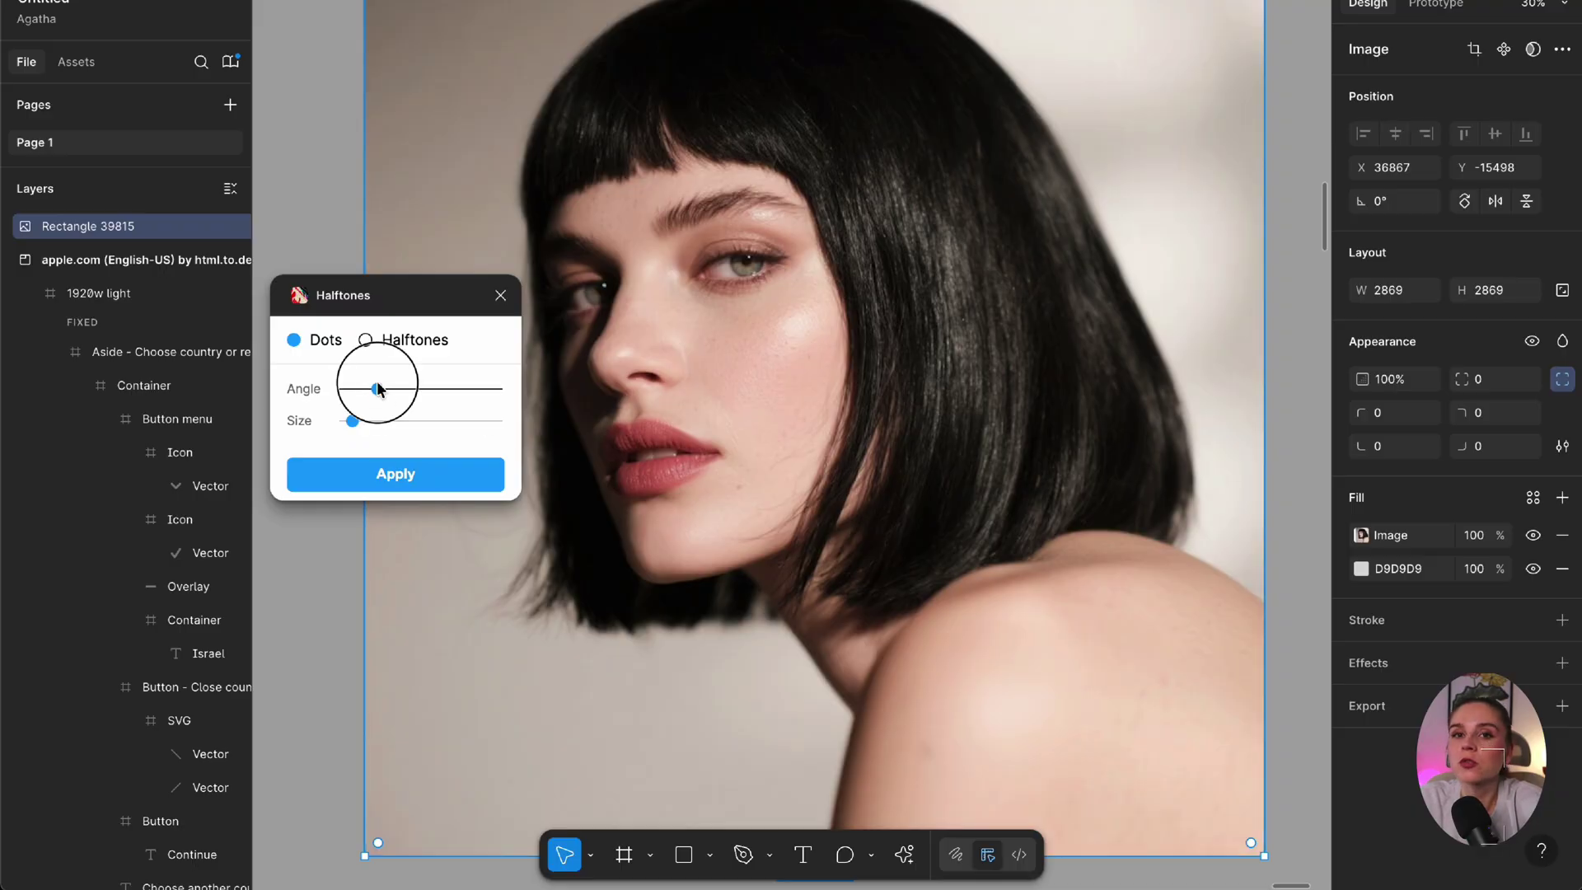
Raise the halftone angle, enlarge the dots, and apply the dot halftone to the portrait
{"action": "left_click", "coordinate": [427, 391]}
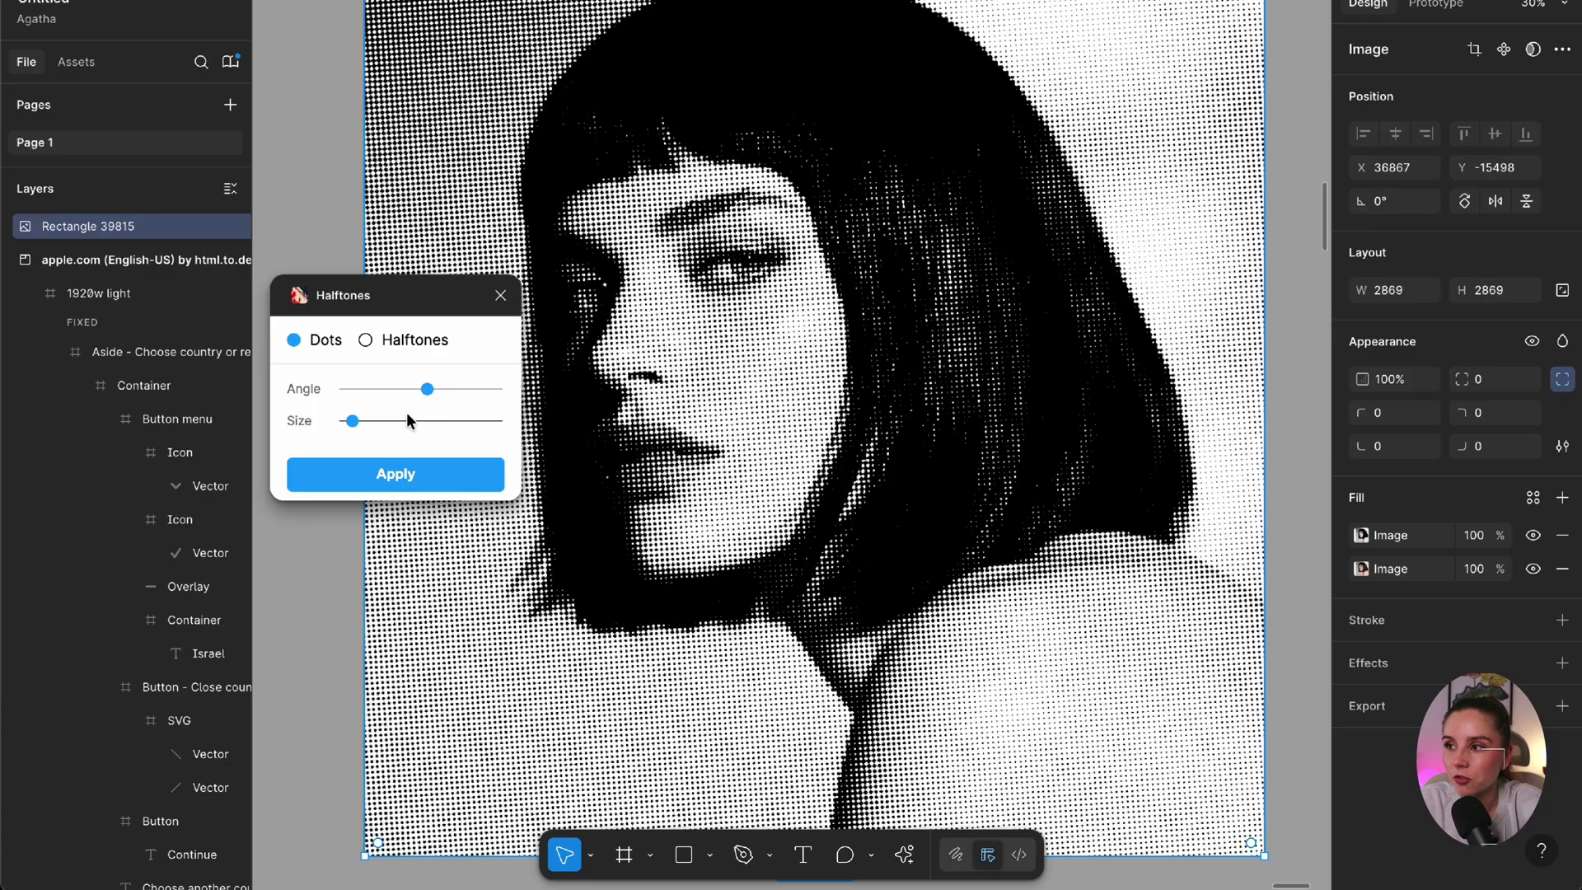
{"action": "left_click_drag", "start_coordinate": [407, 420], "coordinate": [464, 421]}
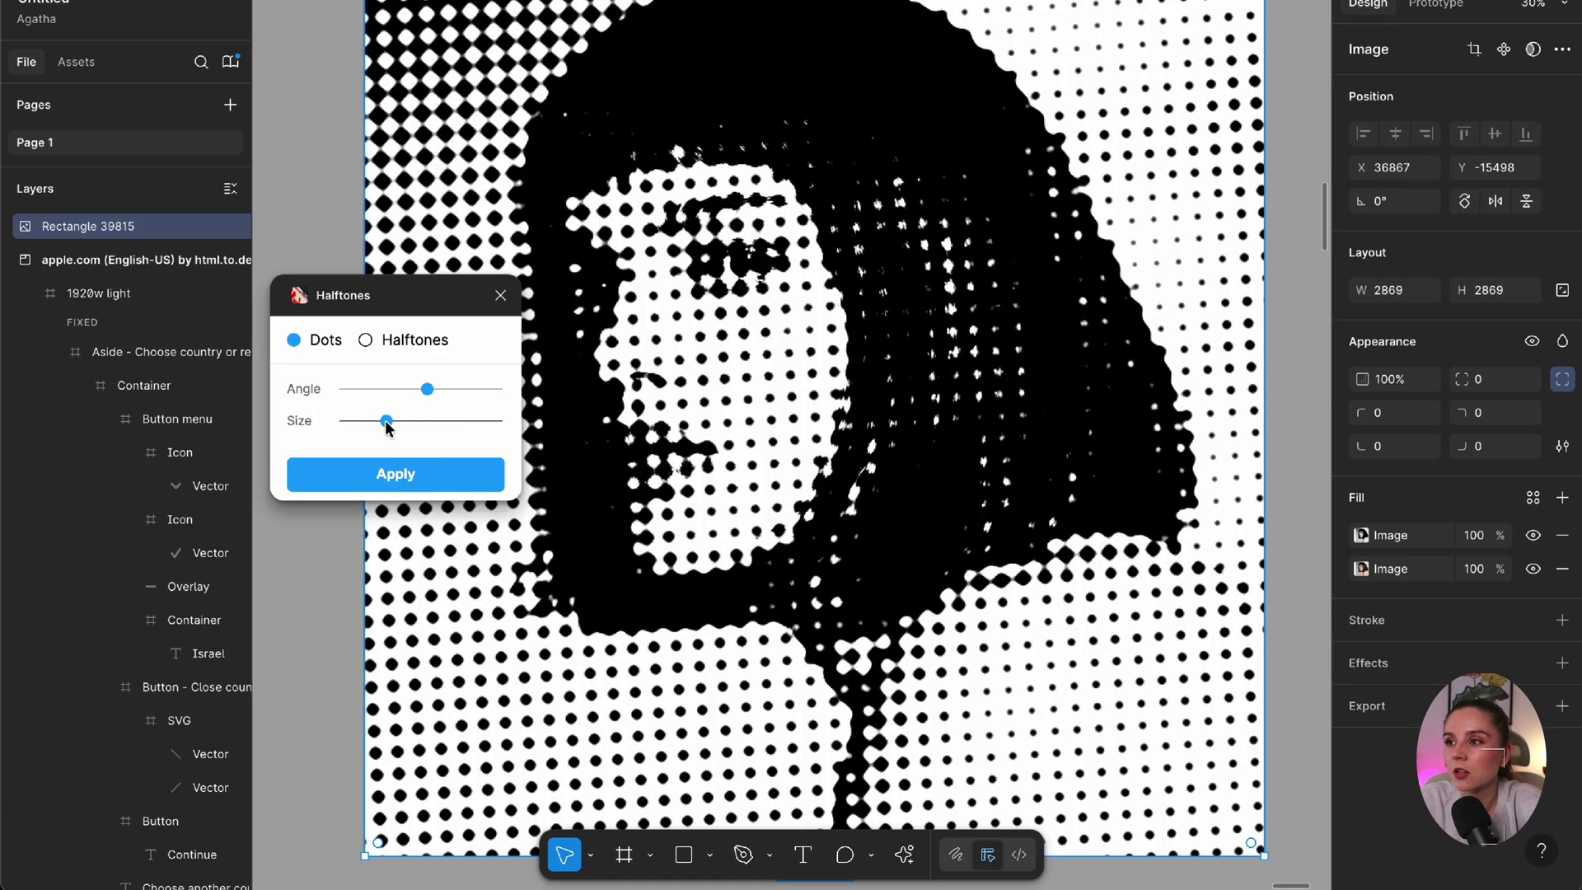
{"action": "left_click", "coordinate": [392, 477]}
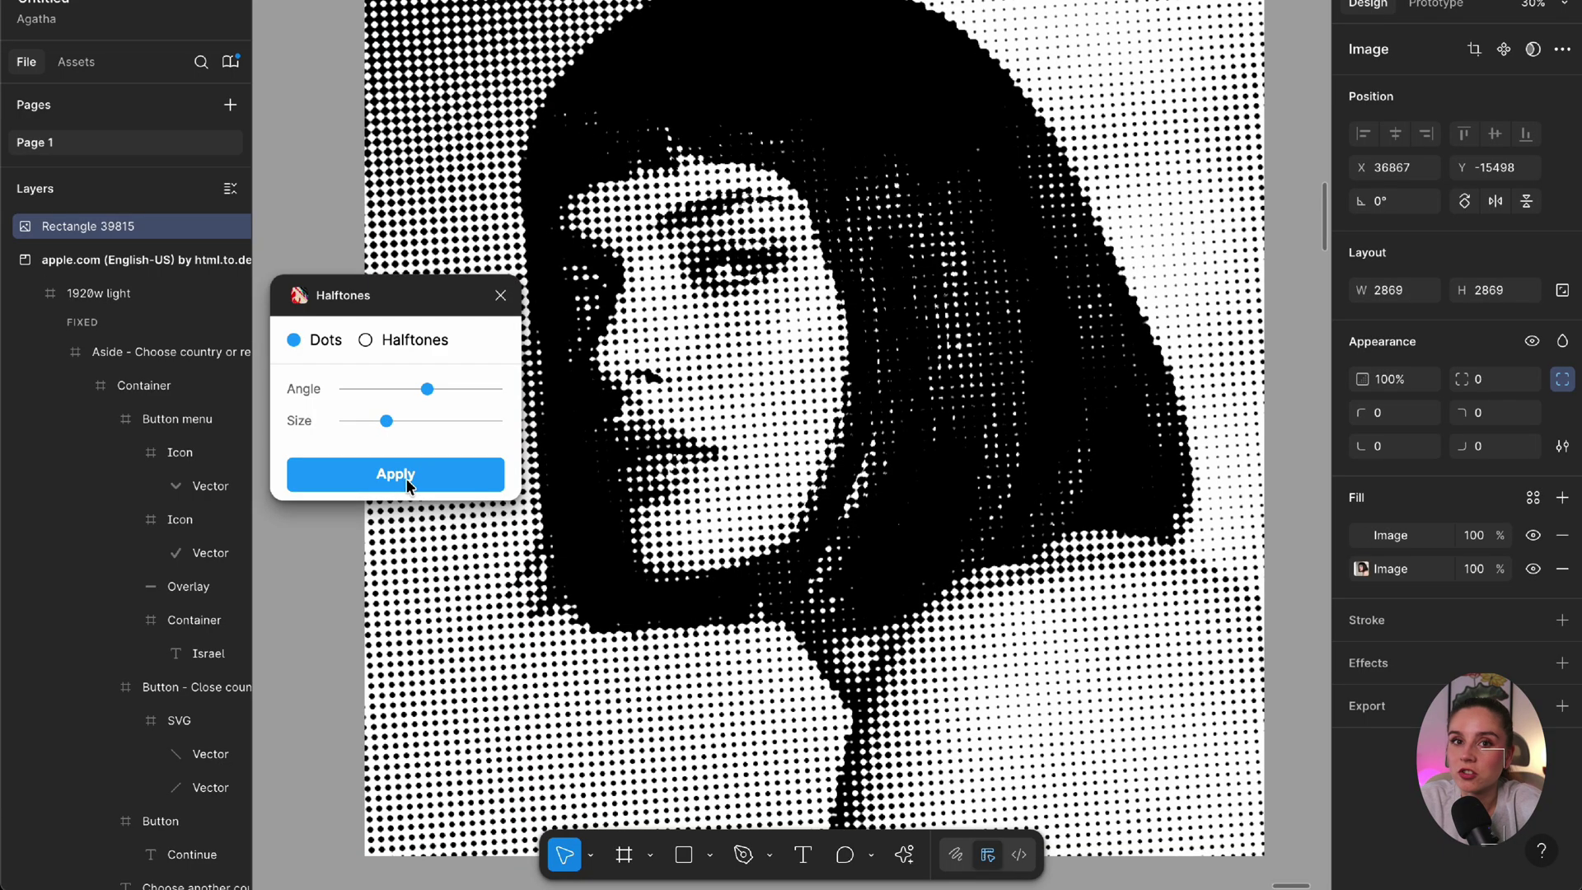